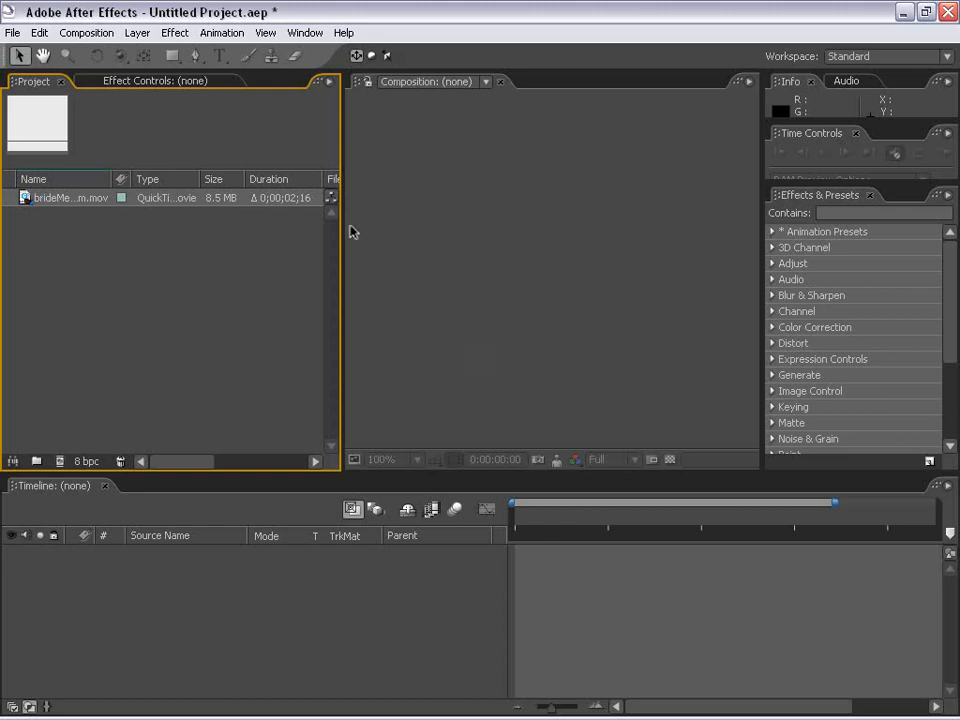
- Create a composition from the brideMedium.mov footage and view the whole frame at 50%
{"action": "left_click_drag", "start_coordinate": [342, 231], "coordinate": [306, 241]}
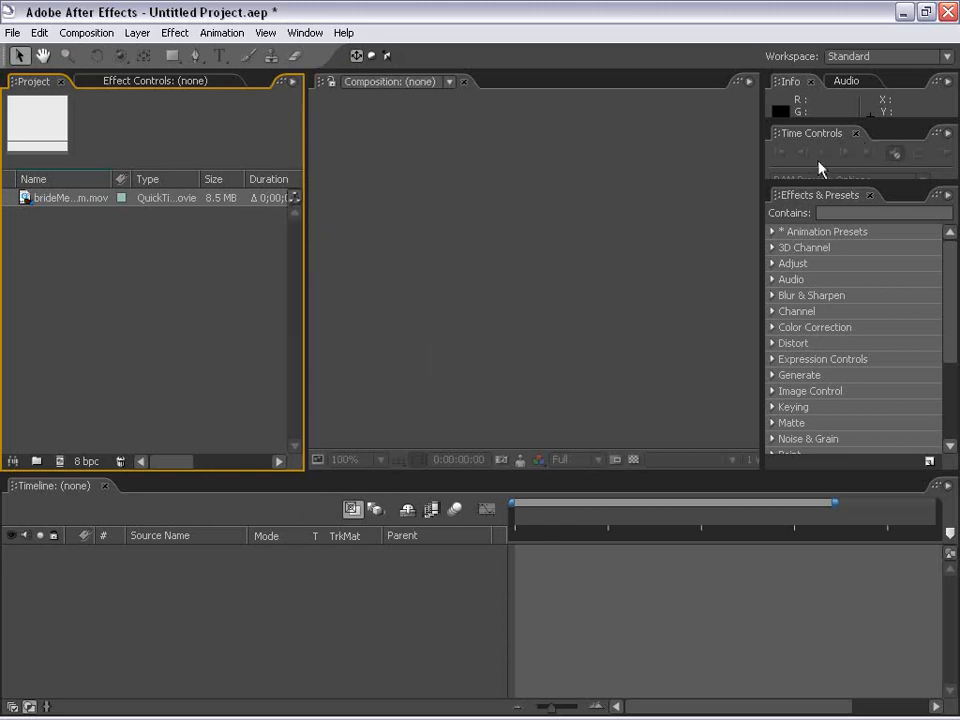
{"action": "left_click_drag", "start_coordinate": [28, 199], "coordinate": [460, 270]}
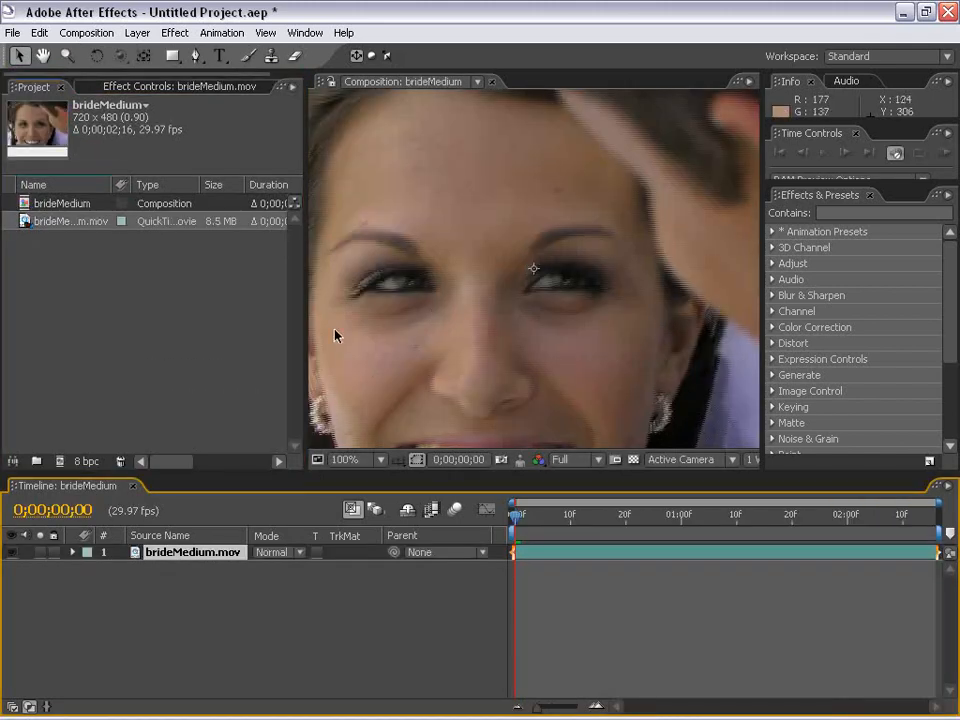
{"action": "scroll", "coordinate": [400, 340], "scroll_direction": "down", "scroll_amount": 2}
{"action": "left_click_drag", "start_coordinate": [592, 310], "coordinate": [583, 337]}
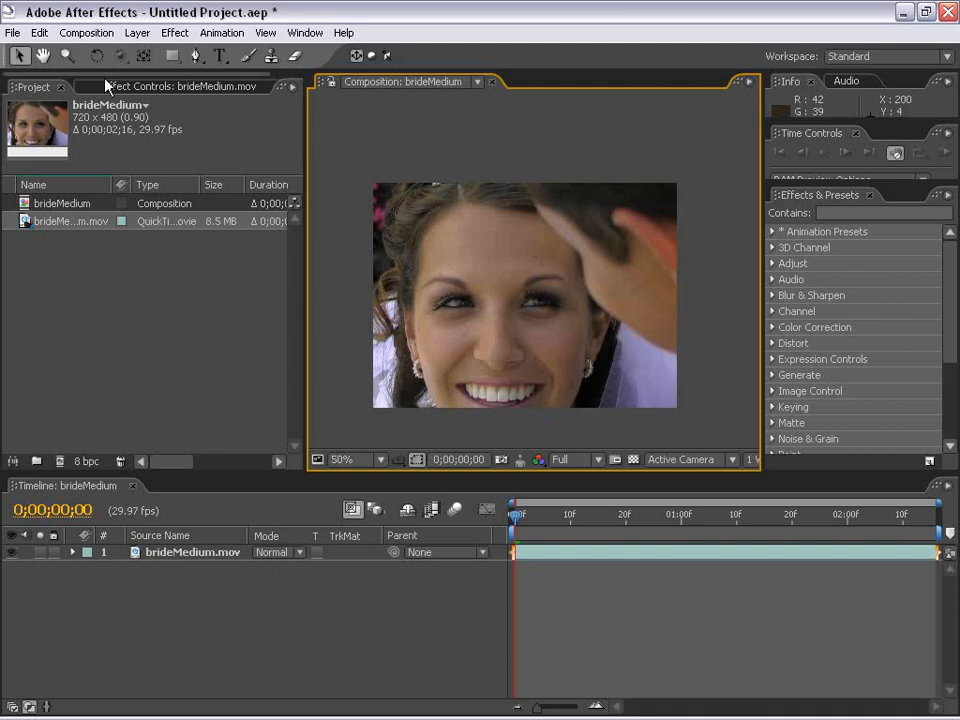
{"action": "left_click", "coordinate": [491, 245]}
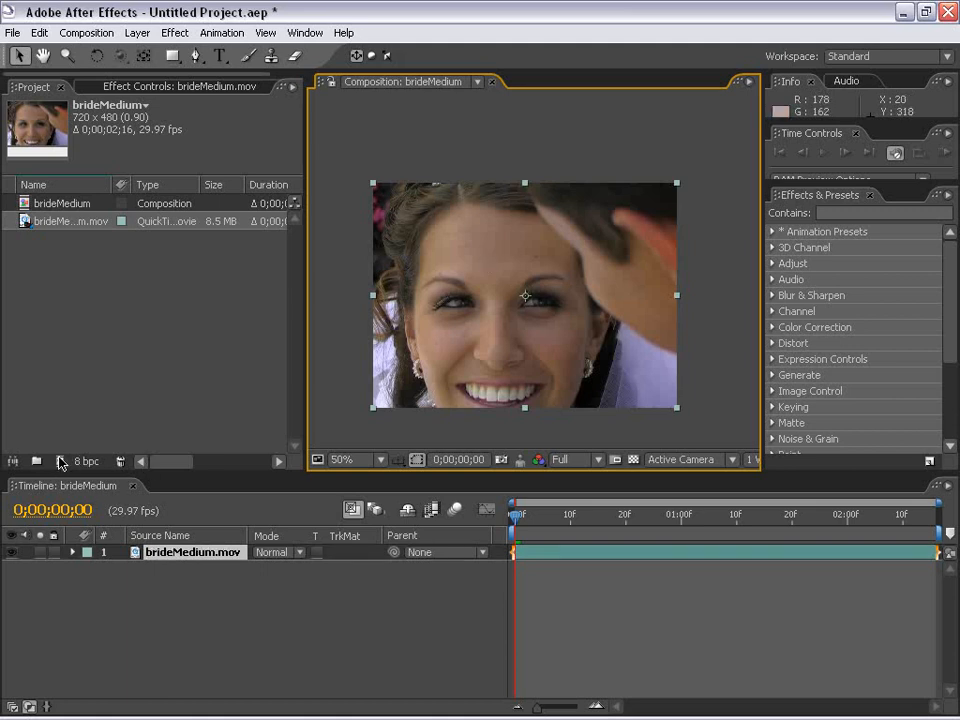
{"action": "left_click_drag", "start_coordinate": [26, 227], "coordinate": [68, 470]}
{"action": "left_click", "coordinate": [253, 296]}
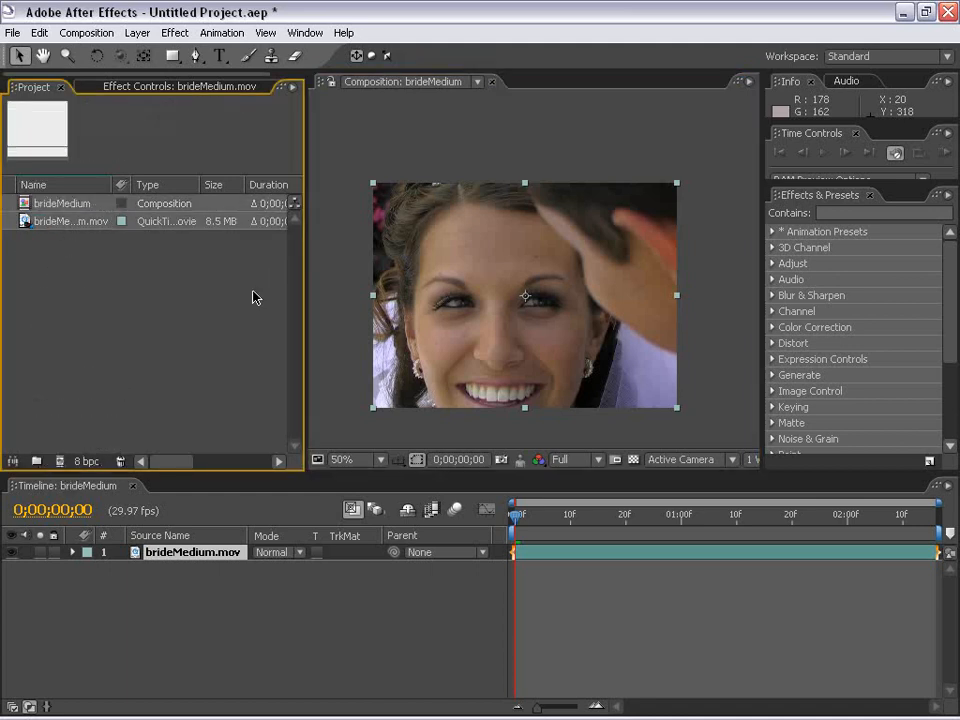
{"action": "left_click", "coordinate": [435, 147]}
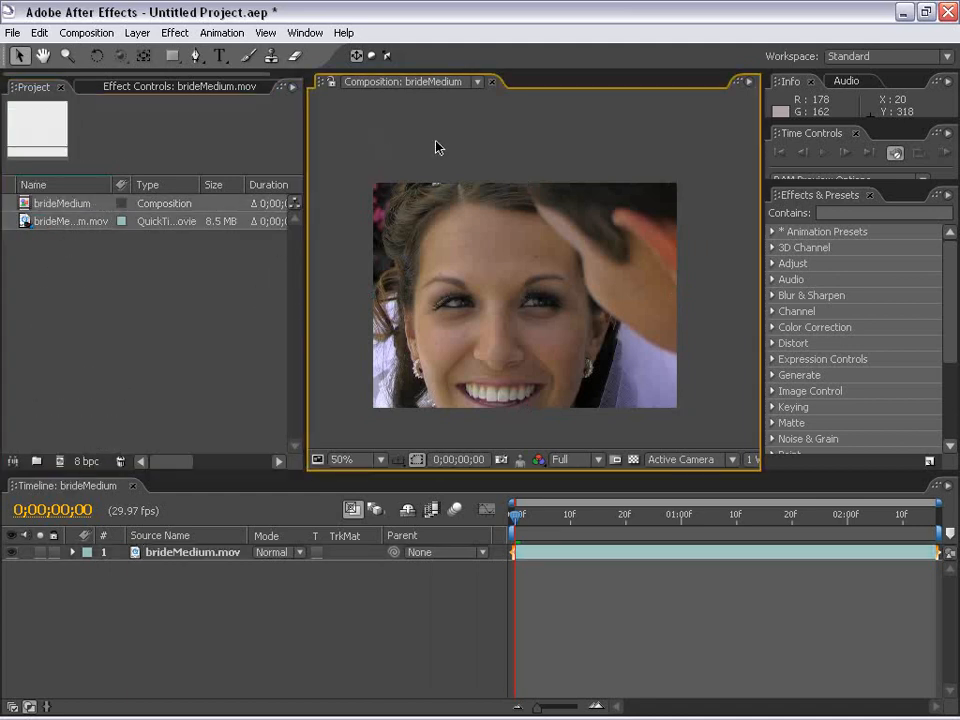
{"action": "left_click", "coordinate": [454, 249]}
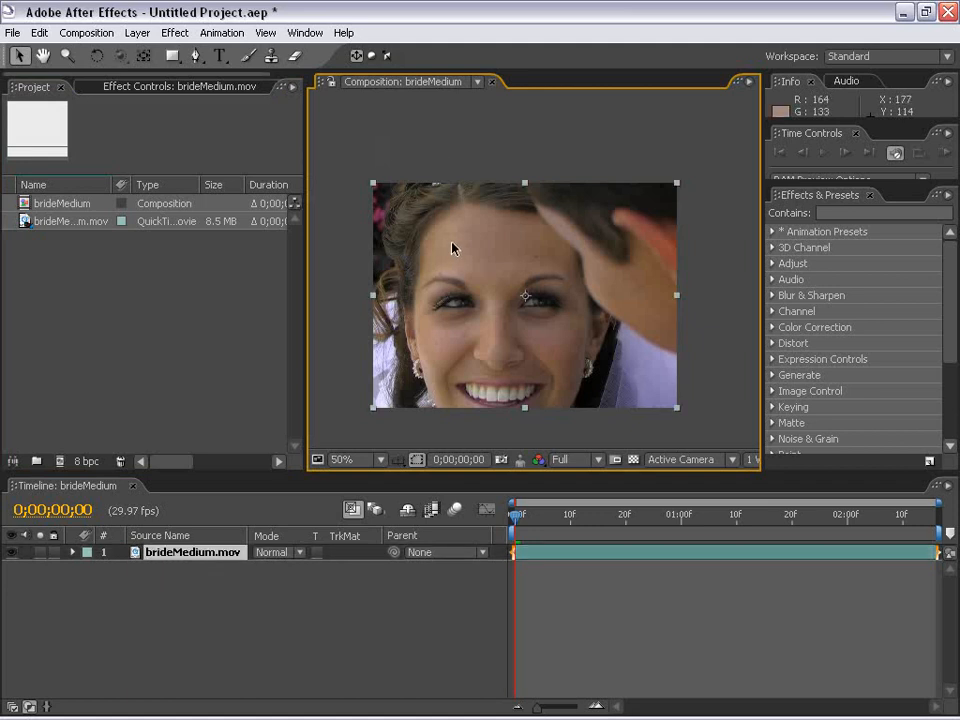
- Try to draw a curved Pen tool mask around the bride's face, and undo it
{"action": "left_click", "coordinate": [196, 55]}
{"action": "left_click", "coordinate": [490, 194]}
{"action": "left_click", "coordinate": [469, 203]}
{"action": "left_click", "coordinate": [403, 303]}
{"action": "left_click", "coordinate": [409, 358]}
{"action": "left_click", "coordinate": [427, 447]}
{"action": "left_click_drag", "start_coordinate": [568, 414], "coordinate": [603, 374]}
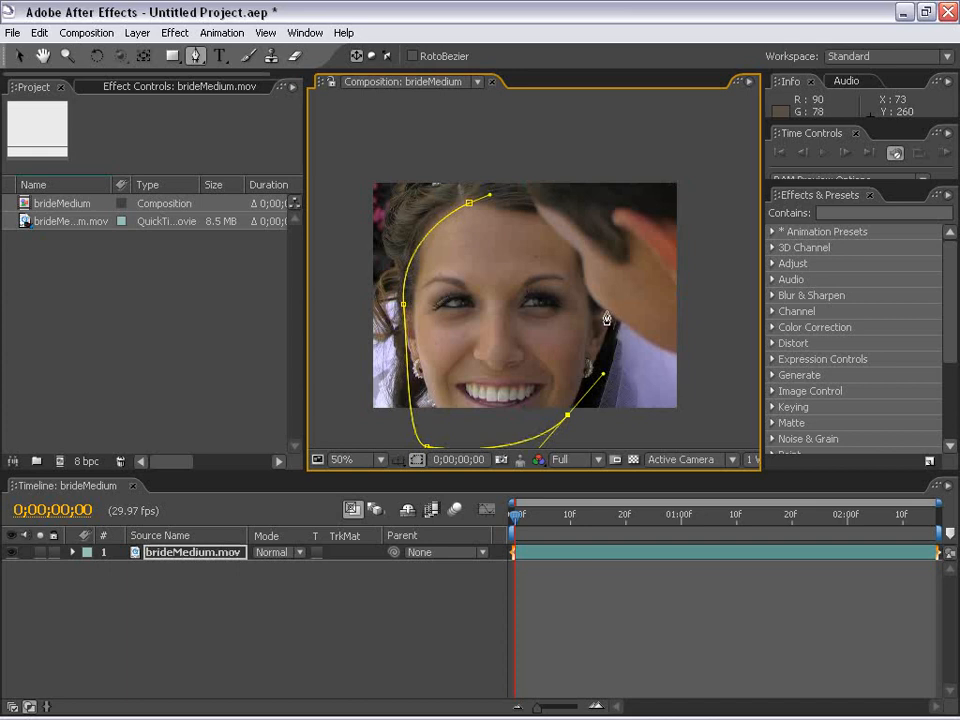
{"action": "key", "text": "ctrl+z"}
{"action": "key", "text": "ctrl+z"}
{"action": "key", "text": "ctrl+z"}
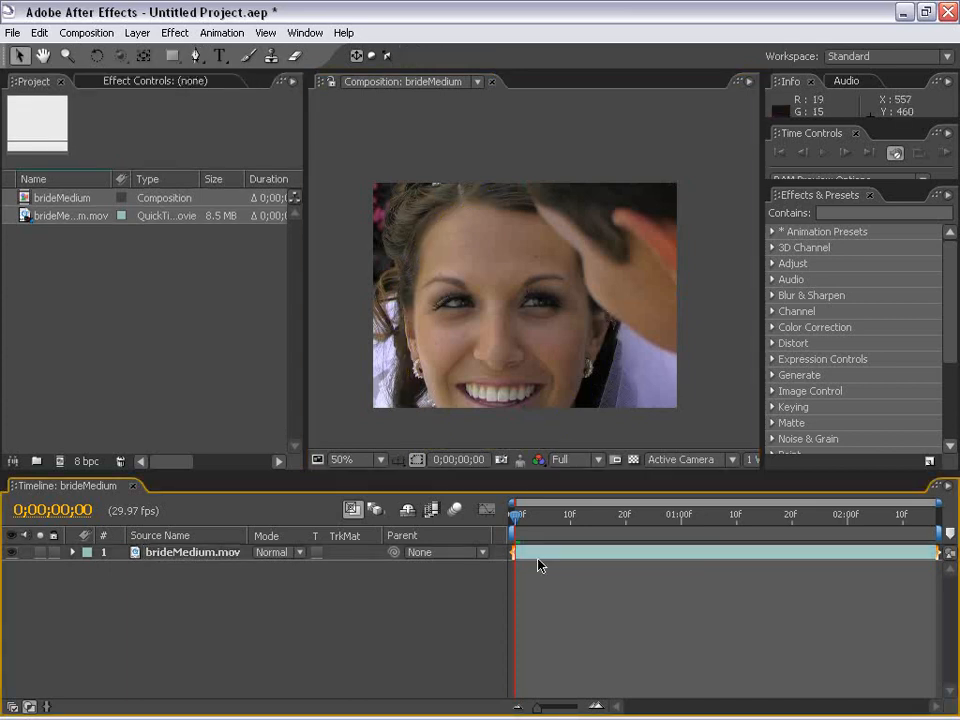
- Duplicate the brideMedium.mov layer and apply the CC Threshold RGB effect to the upper copy
{"action": "left_click", "coordinate": [541, 553]}
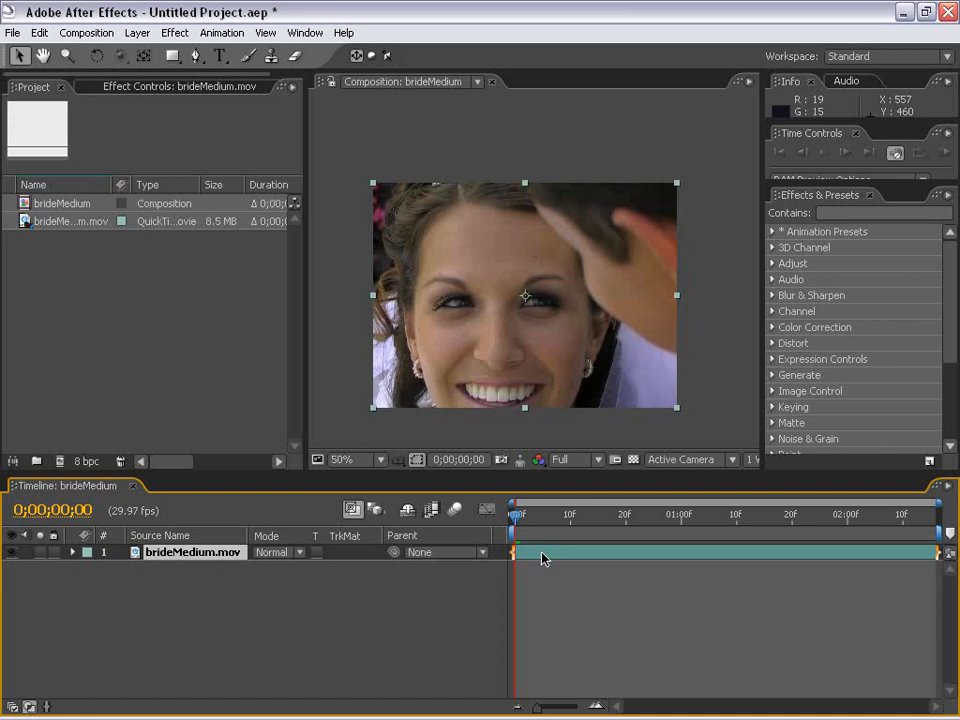
{"action": "key", "text": "ctrl+d"}
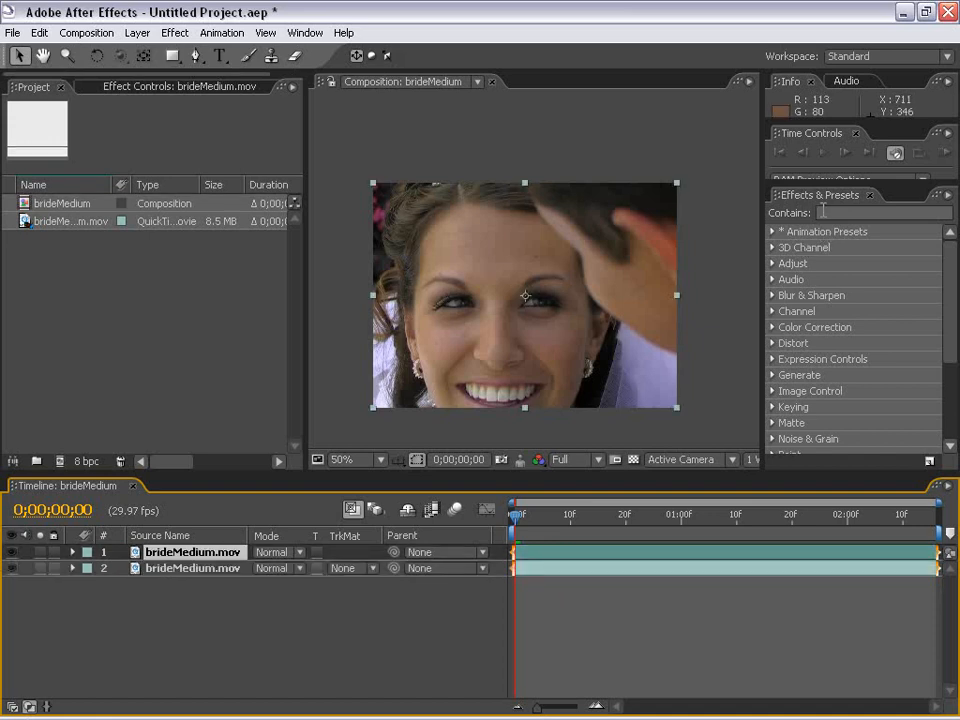
{"action": "left_click", "coordinate": [822, 212]}
{"action": "type", "text": "thre"}
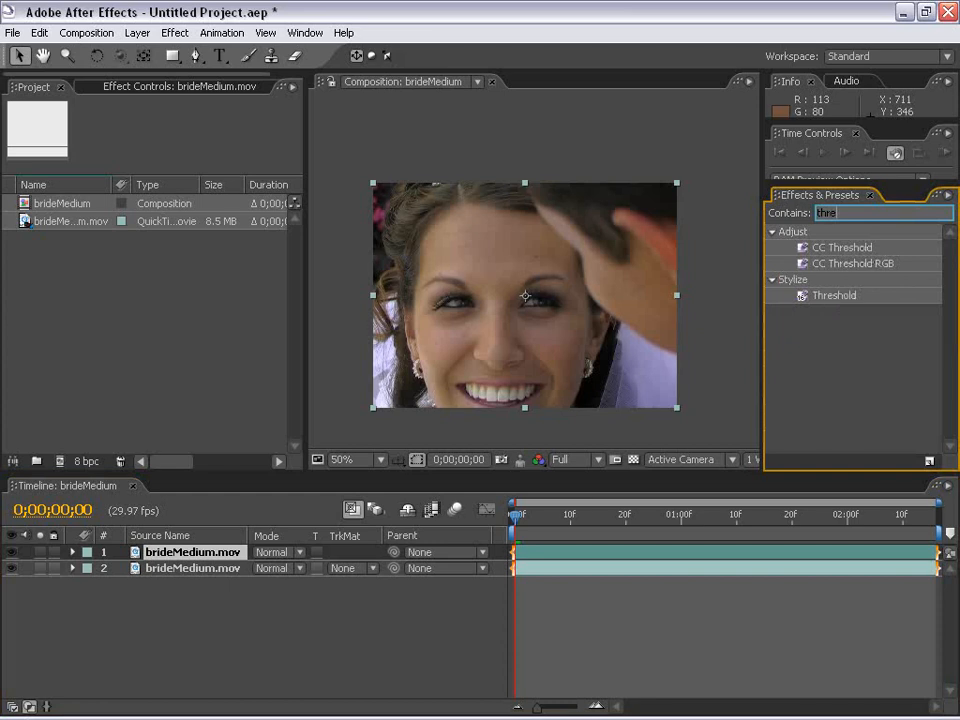
{"action": "type", "text": "thr"}
{"action": "left_click", "coordinate": [834, 265]}
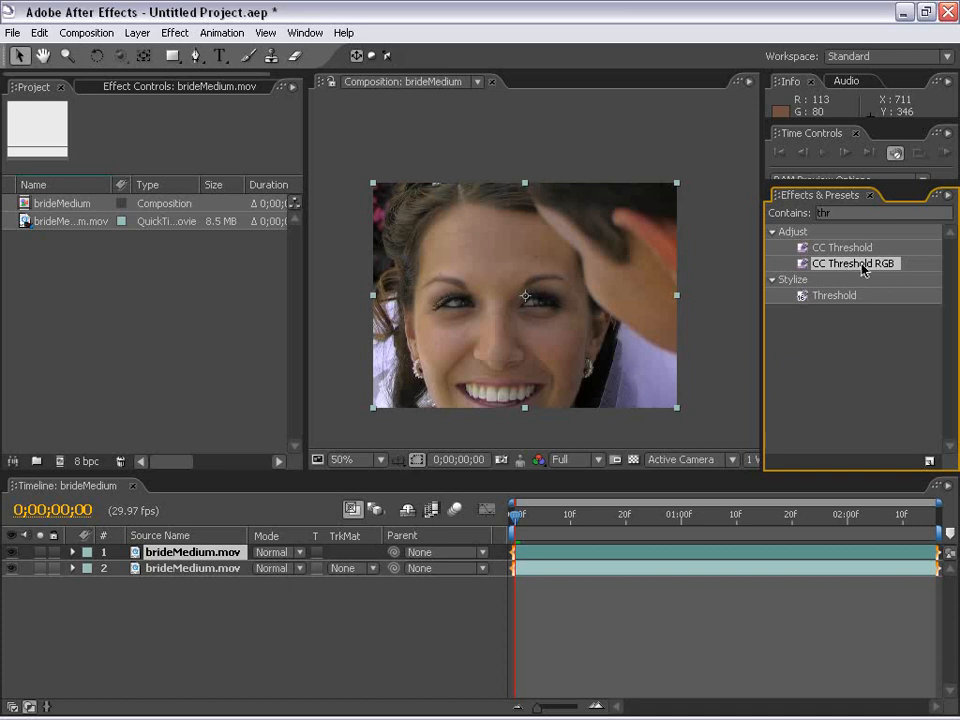
{"action": "left_click_drag", "start_coordinate": [862, 266], "coordinate": [186, 558]}
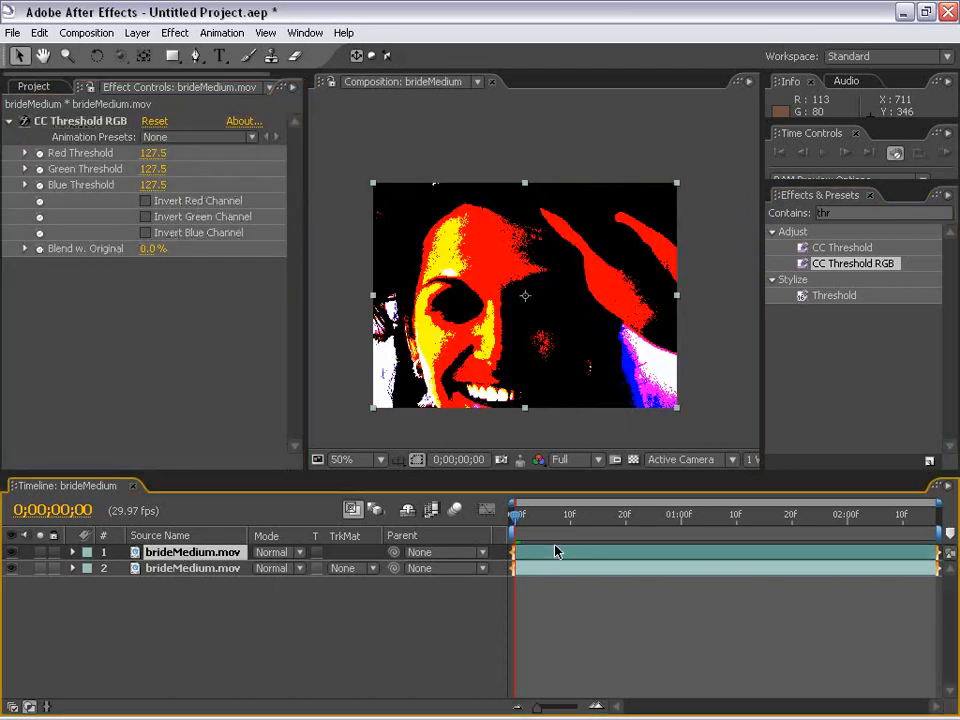
- Set the CC Threshold RGB green and blue thresholds to 255 and the red threshold to 104.5
{"action": "left_click", "coordinate": [538, 336]}
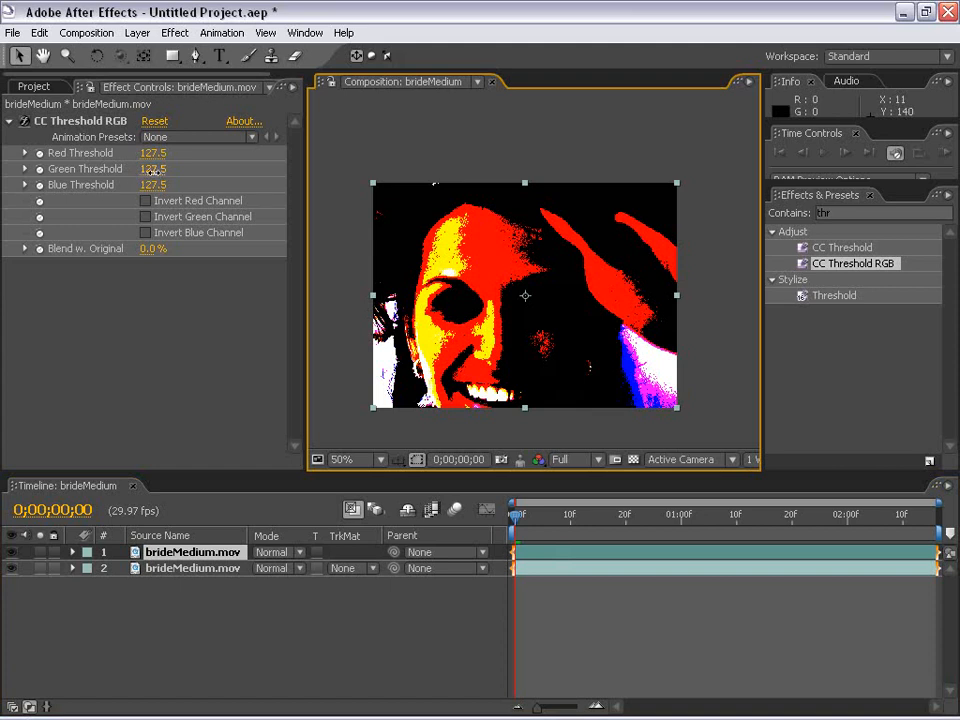
{"action": "left_click_drag", "start_coordinate": [153, 169], "coordinate": [265, 190]}
{"action": "left_click_drag", "start_coordinate": [153, 185], "coordinate": [260, 185]}
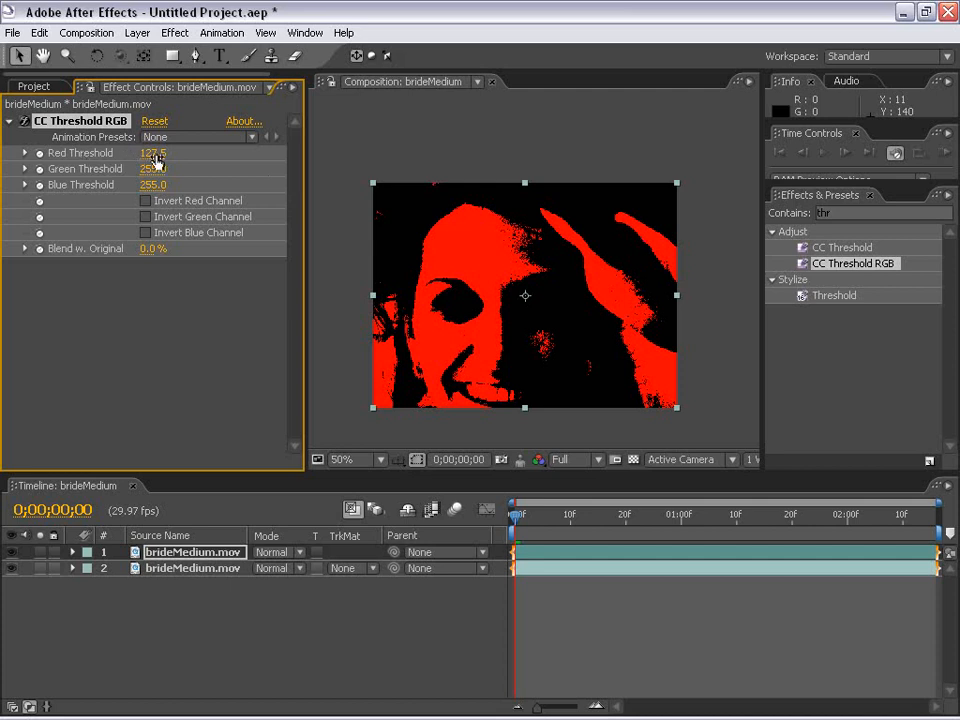
{"action": "left_click_drag", "start_coordinate": [155, 160], "coordinate": [246, 188]}
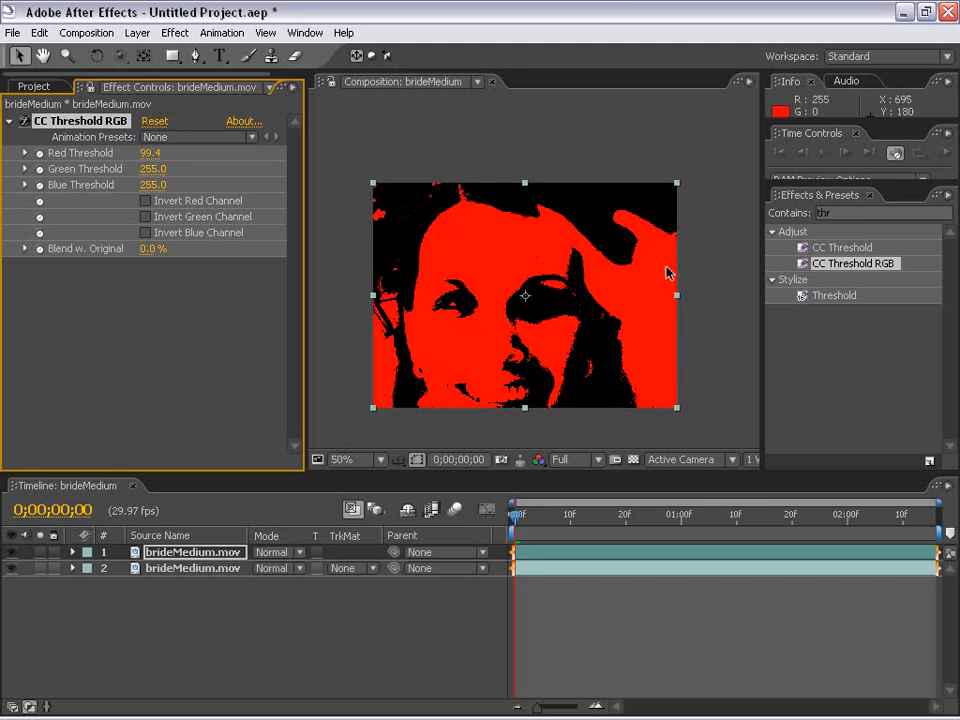
{"action": "left_click_drag", "start_coordinate": [150, 154], "coordinate": [146, 158]}
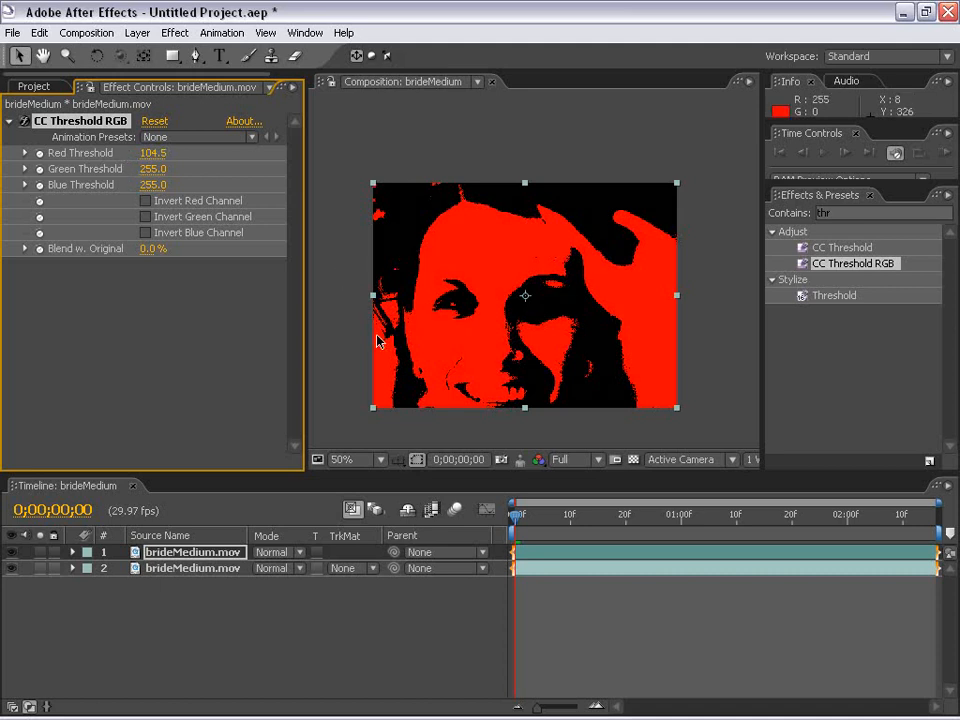
{"action": "left_click", "coordinate": [624, 643]}
{"action": "left_click", "coordinate": [557, 558]}
{"action": "left_click", "coordinate": [489, 377]}
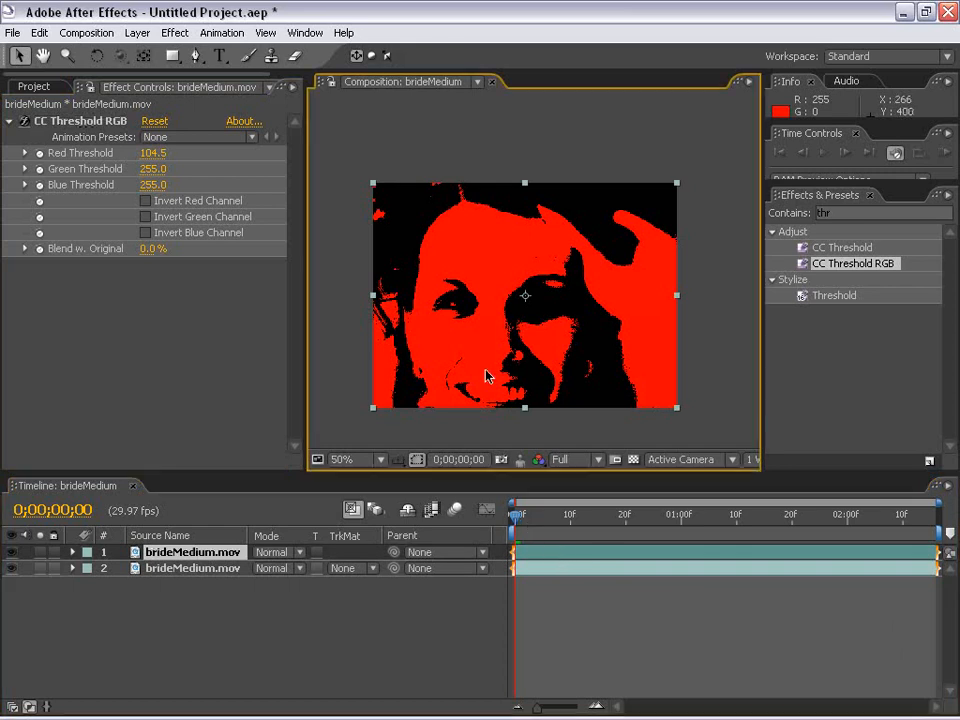
- Add a Hue/Saturation effect to the top layer and lower its Master Saturation to -100
{"action": "left_click", "coordinate": [176, 34]}
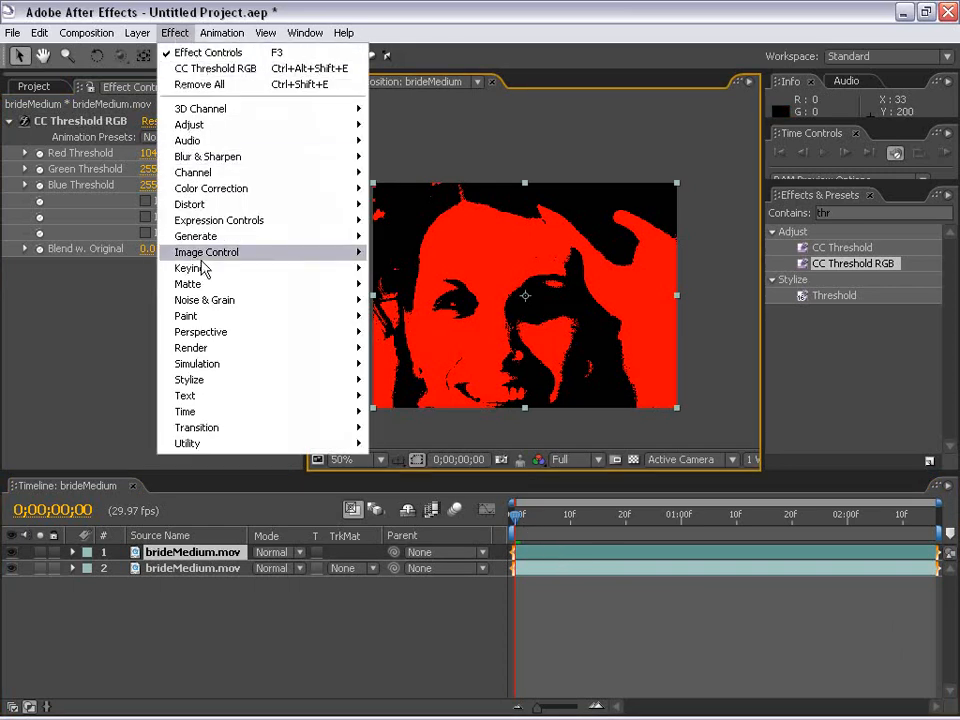
{"action": "left_click", "coordinate": [180, 16]}
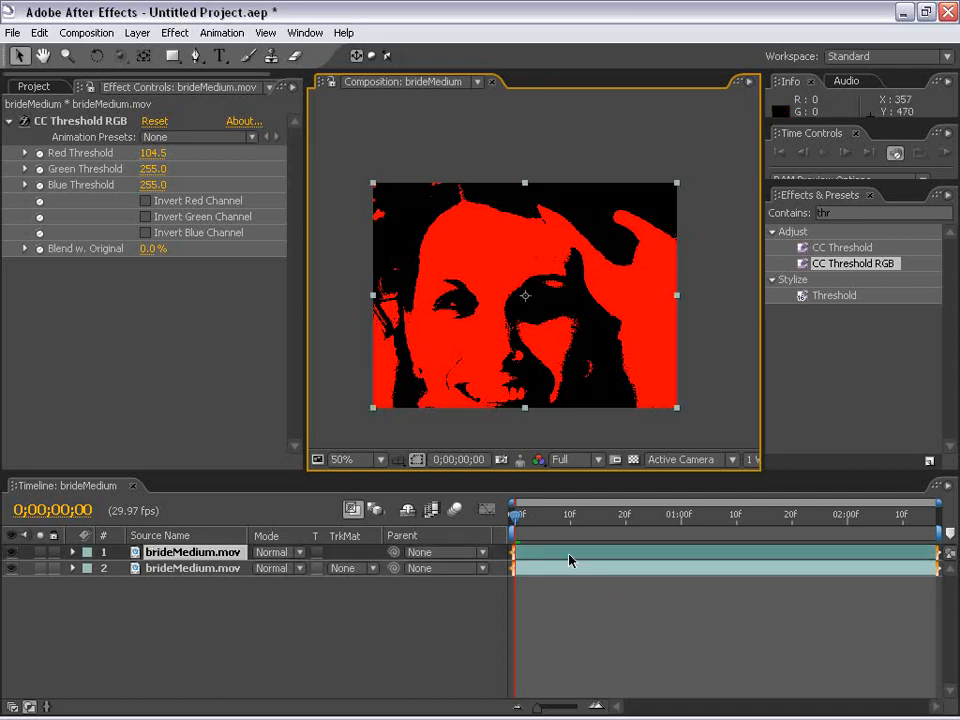
{"action": "left_click", "coordinate": [174, 32]}
{"action": "mouse_move", "coordinate": [213, 190]}
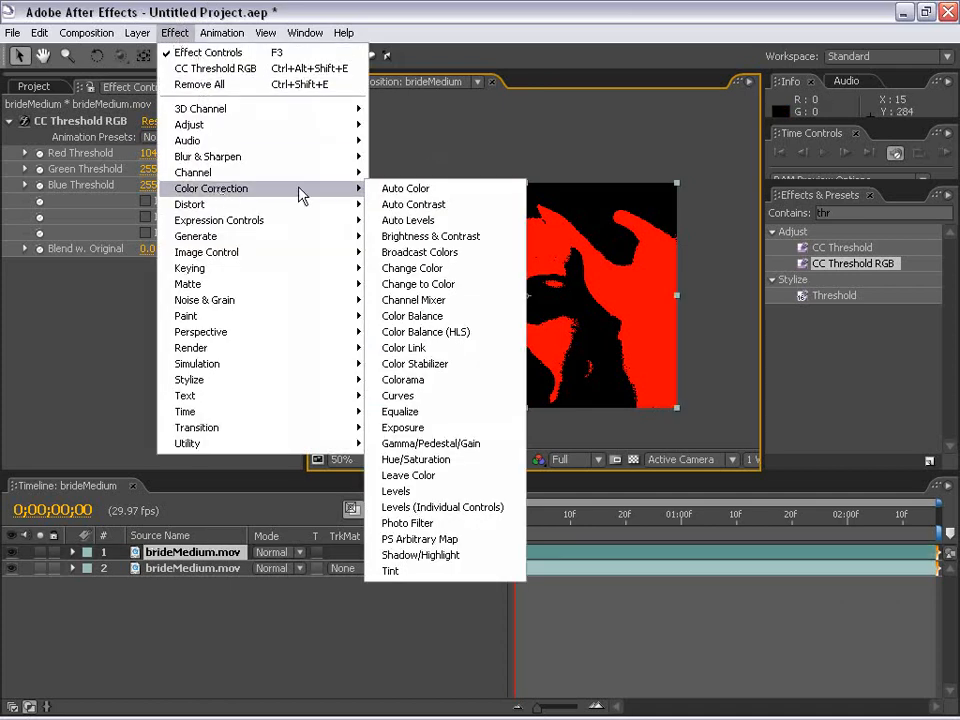
{"action": "left_click", "coordinate": [478, 460]}
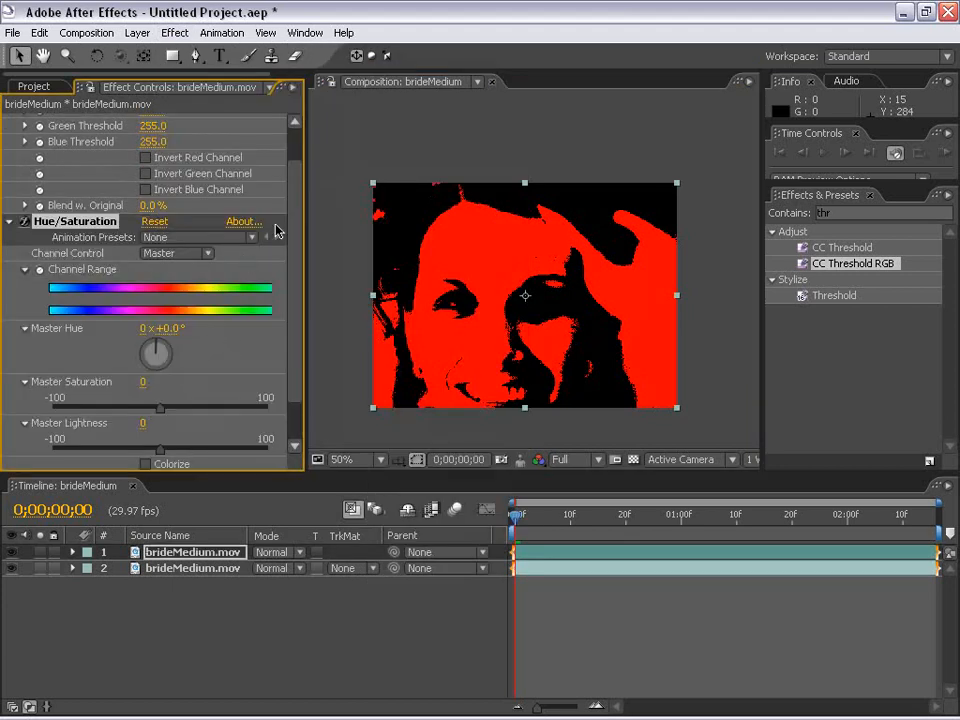
{"action": "scroll", "coordinate": [296, 212], "scroll_direction": "down", "scroll_amount": 2}
{"action": "left_click_drag", "start_coordinate": [160, 358], "coordinate": [4, 368]}
{"action": "left_click", "coordinate": [9, 171]}
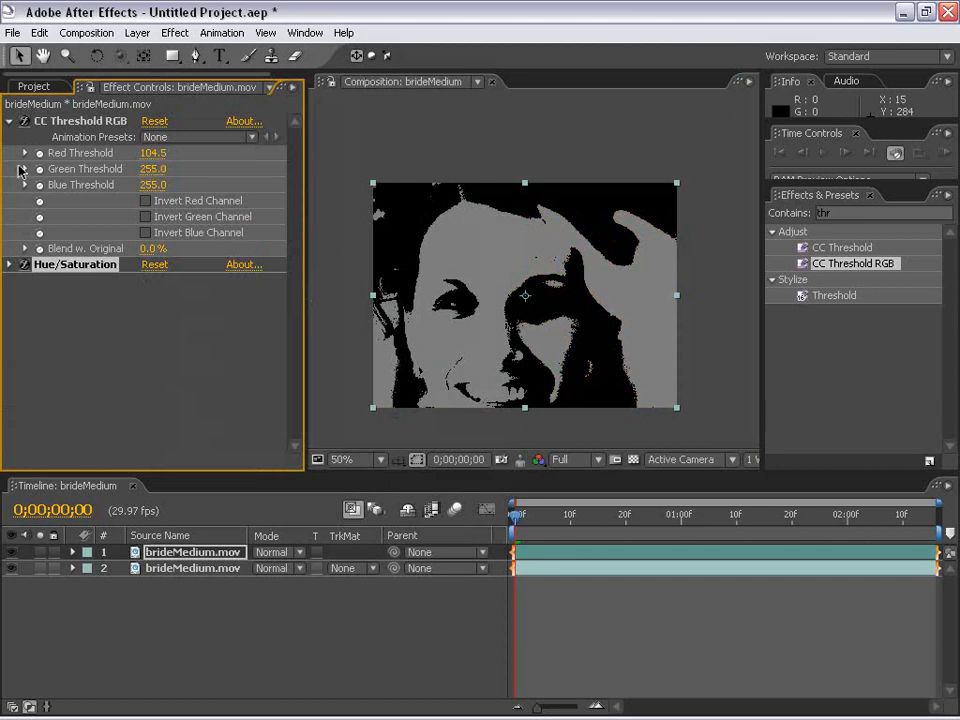
{"action": "left_click", "coordinate": [9, 121]}
- Add a Levels effect with Input White 81 to the top layer, and compare the image with Hue/Saturation and Levels off and on
{"action": "left_click", "coordinate": [175, 32]}
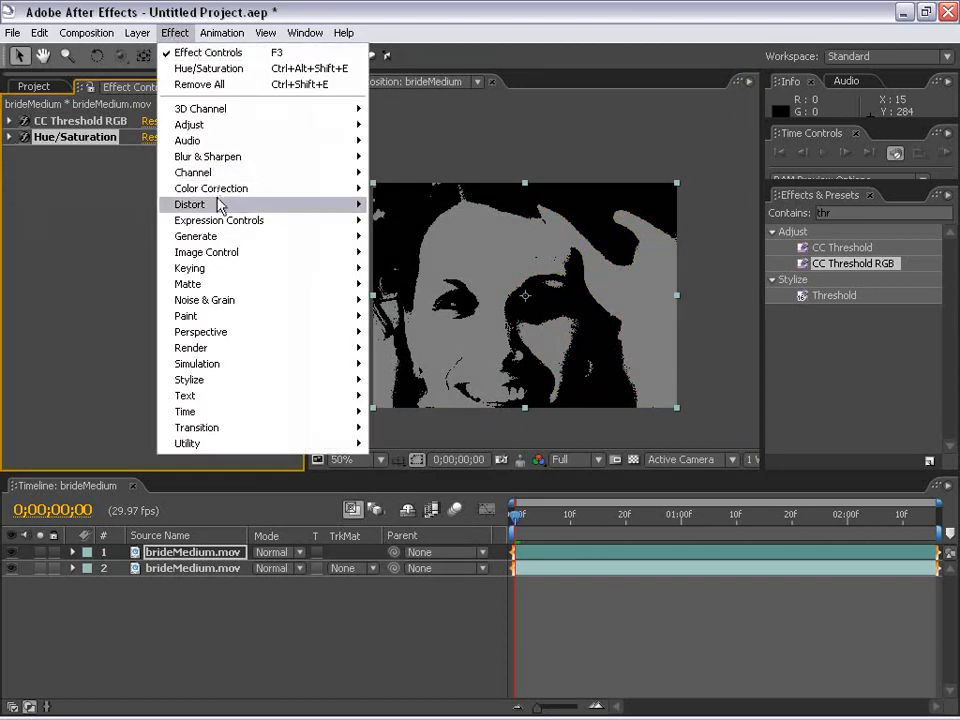
{"action": "mouse_move", "coordinate": [215, 188]}
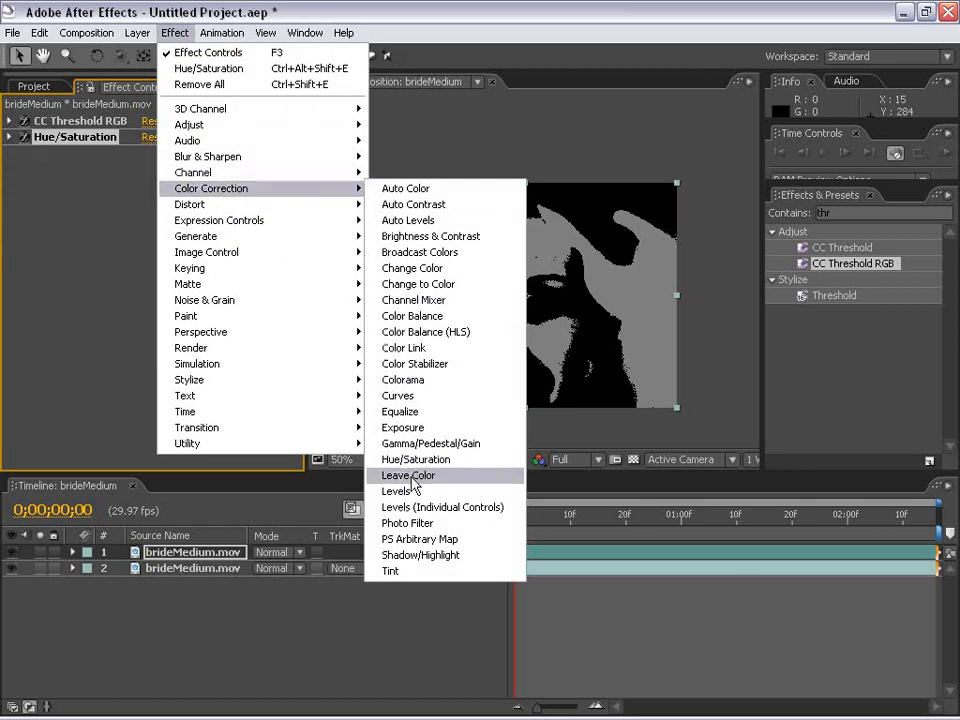
{"action": "left_click", "coordinate": [405, 492]}
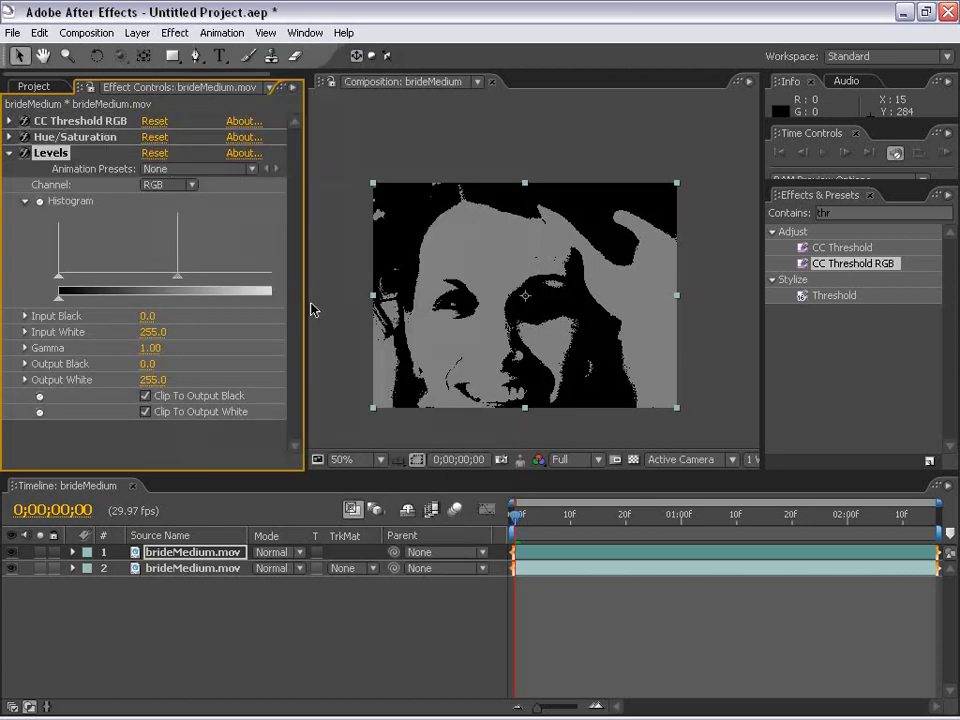
{"action": "left_click_drag", "start_coordinate": [306, 300], "coordinate": [369, 300]}
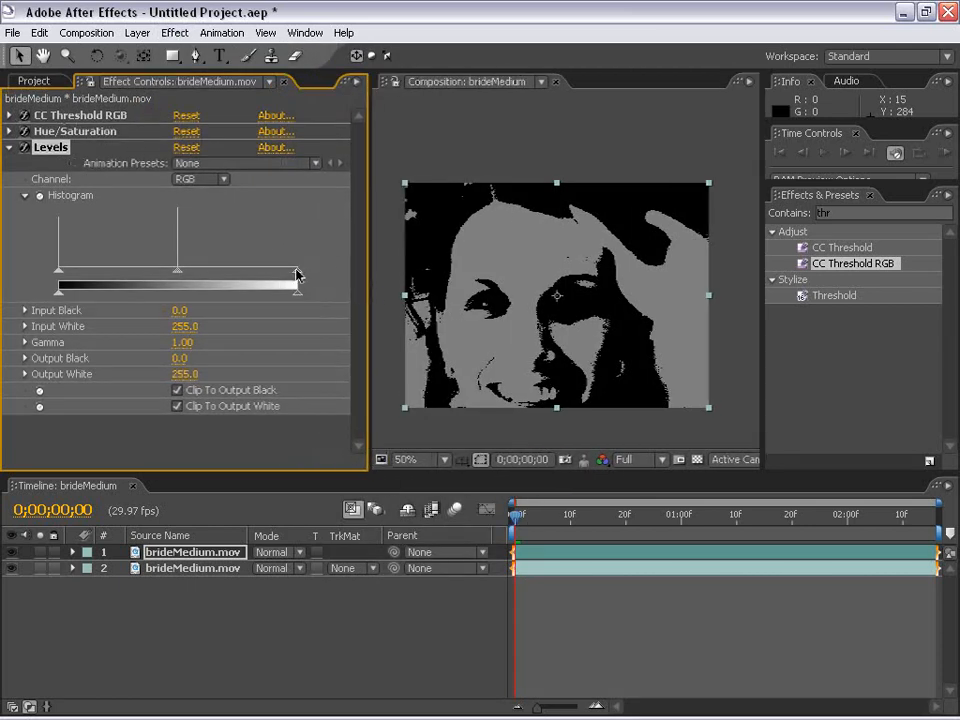
{"action": "mouse_move", "coordinate": [296, 275]}
{"action": "left_mouse_down"}
{"action": "mouse_move", "coordinate": [116, 276]}
{"action": "mouse_move", "coordinate": [135, 274]}
{"action": "left_mouse_up"}
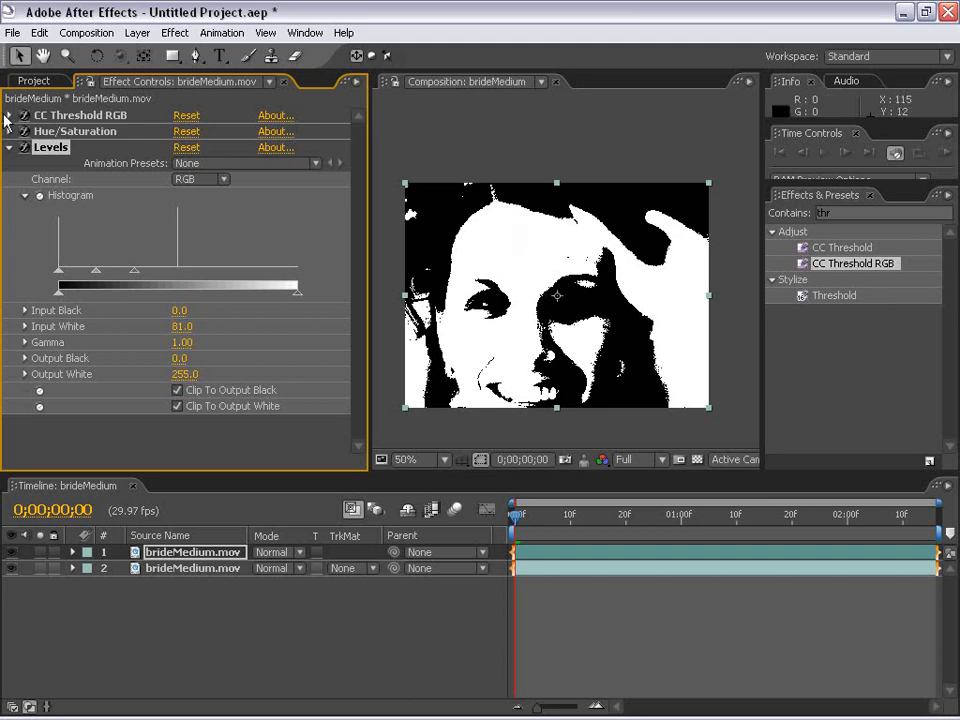
{"action": "left_click", "coordinate": [9, 148]}
{"action": "left_click", "coordinate": [24, 132]}
{"action": "left_click", "coordinate": [24, 148]}
{"action": "left_click", "coordinate": [24, 131]}
{"action": "left_click", "coordinate": [24, 147]}
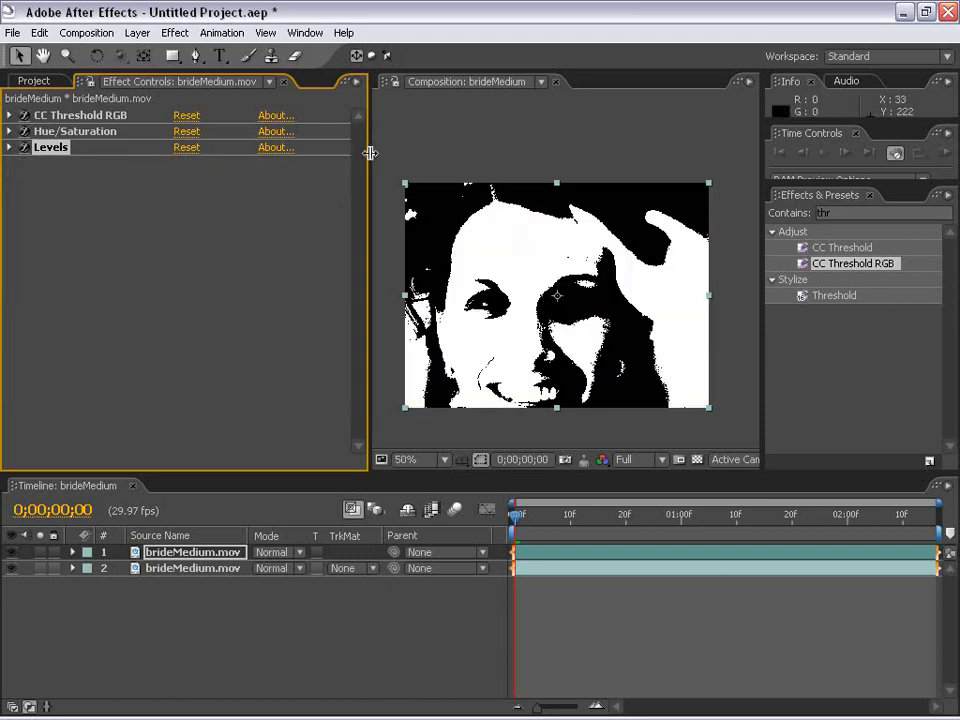
- Create an adjustment layer and place it between the two brideMedium.mov layers
{"action": "left_click_drag", "start_coordinate": [369, 141], "coordinate": [220, 130]}
{"action": "left_click", "coordinate": [137, 36]}
{"action": "mouse_move", "coordinate": [145, 52]}
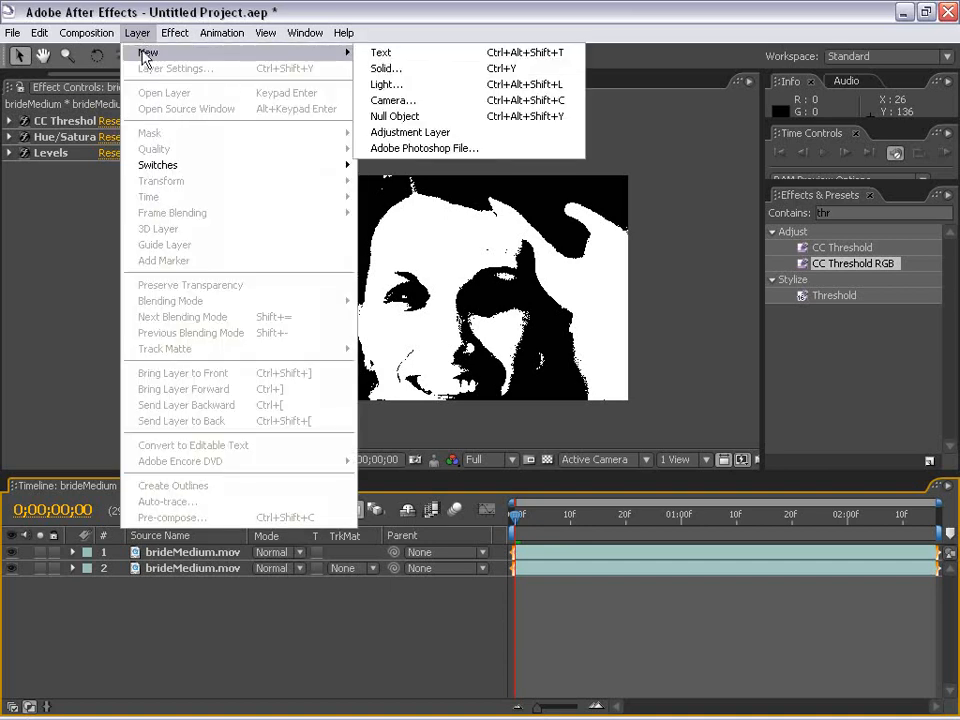
{"action": "left_click", "coordinate": [451, 136]}
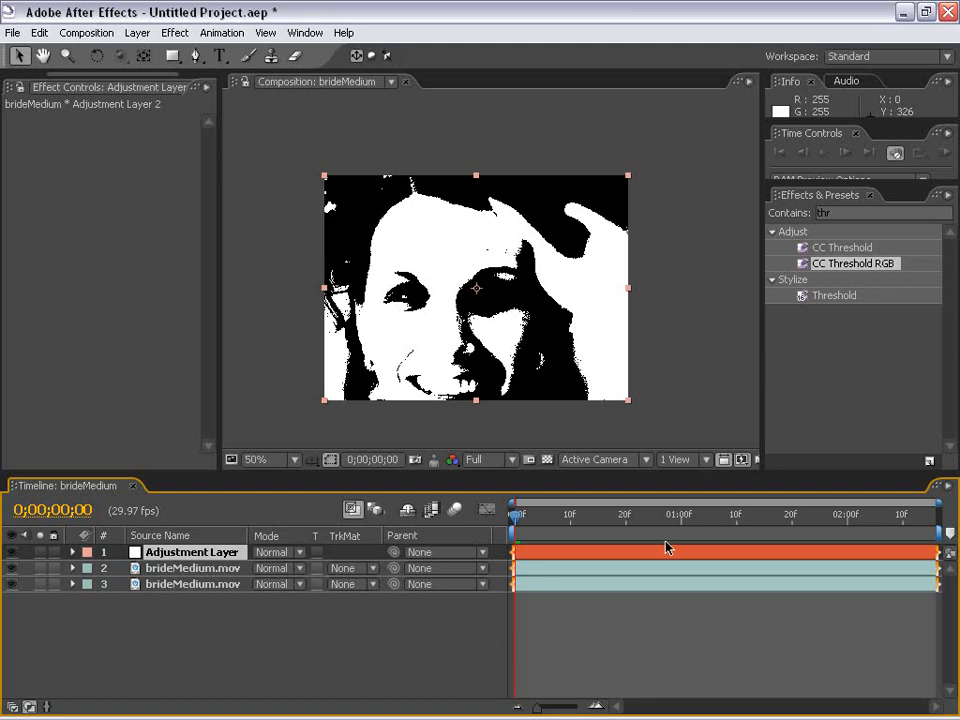
{"action": "left_click", "coordinate": [171, 606]}
{"action": "left_click_drag", "start_coordinate": [161, 552], "coordinate": [165, 576]}
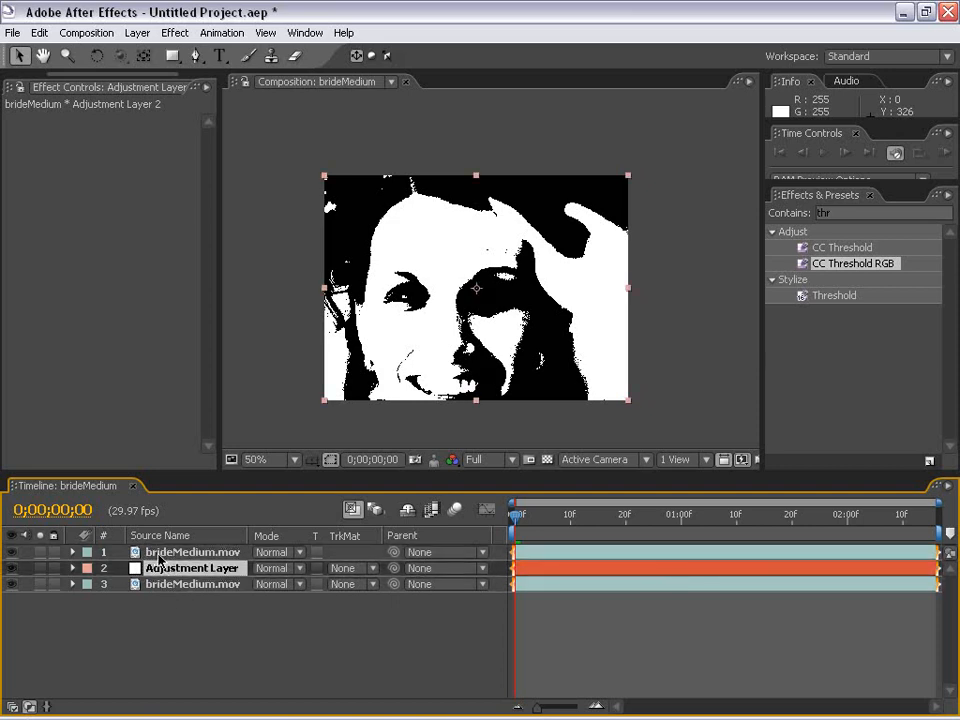
- Hide and reshow the top brideMedium.mov layer, and display the layer switches in the timeline
{"action": "left_click", "coordinate": [160, 553]}
{"action": "left_click", "coordinate": [8, 553]}
{"action": "left_click", "coordinate": [8, 553]}
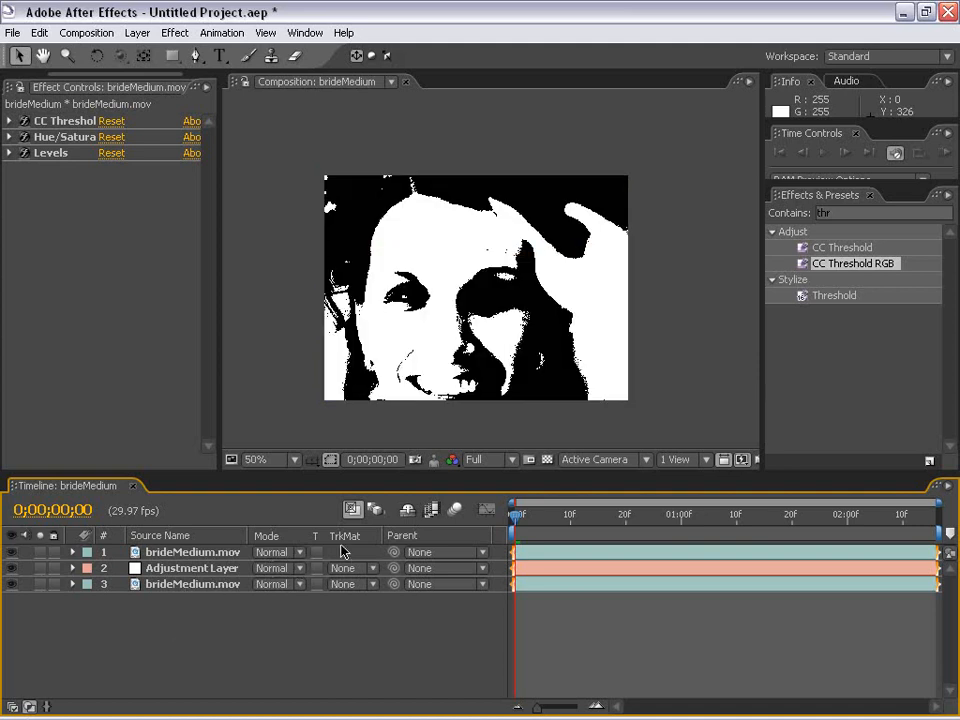
{"action": "key", "text": "F4"}
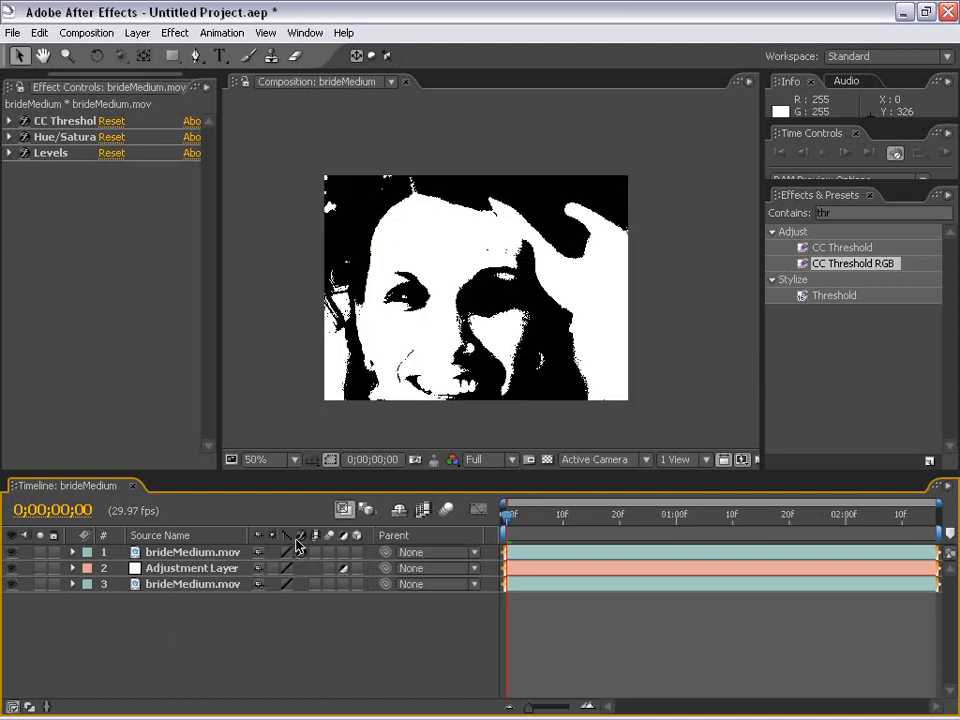
- Show the track matte column and set the adjustment layer's track matte to Luma Matte "brideMedium.mov"
{"action": "key", "text": "F4"}
{"action": "key", "text": "F4"}
{"action": "key", "text": "F4"}
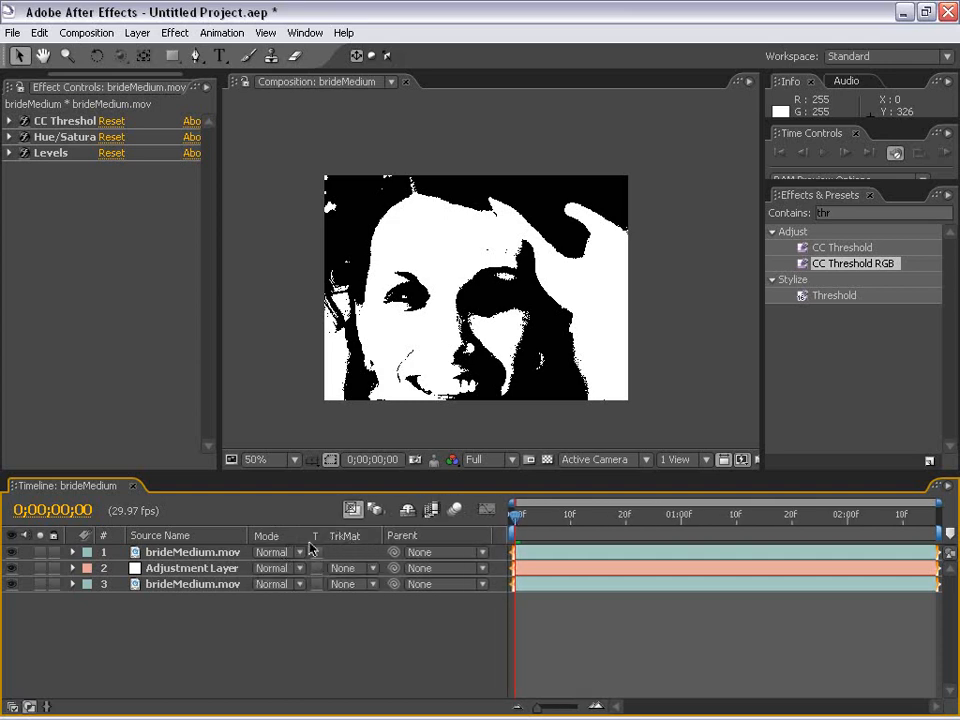
{"action": "left_click", "coordinate": [345, 568]}
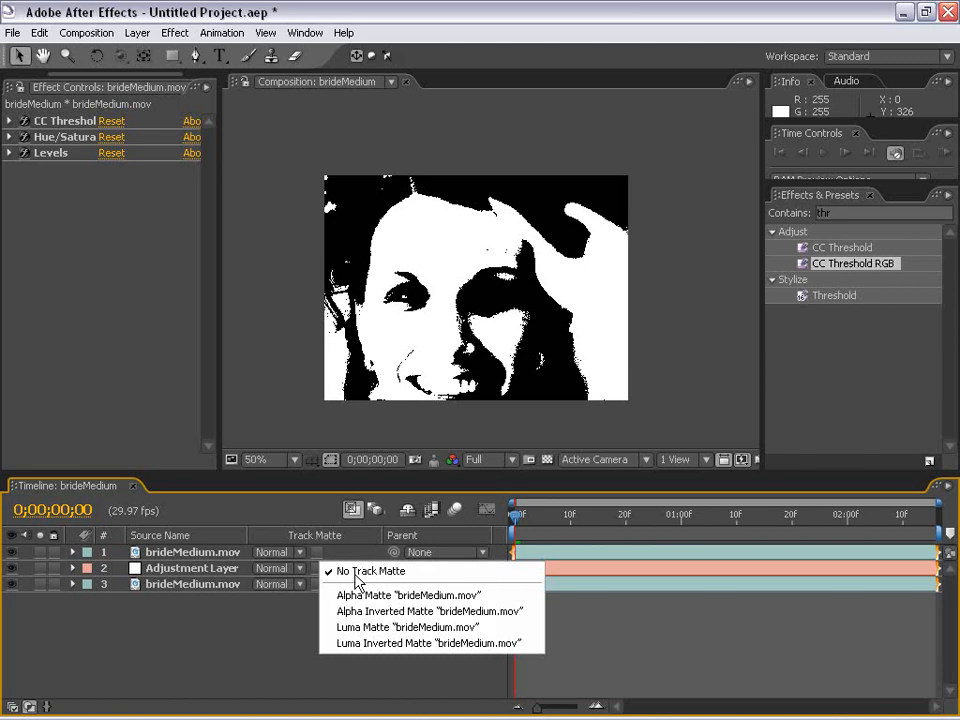
{"action": "left_click", "coordinate": [396, 628]}
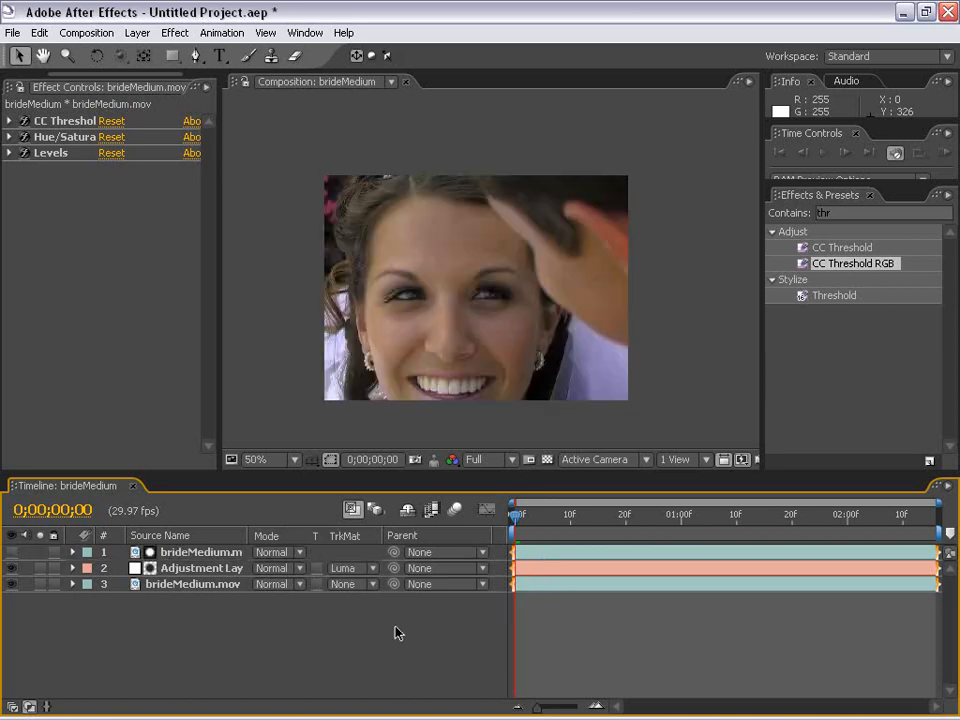
- Go to 0;00;00;08 and show and hide the top brideMedium.mov layer to compare the matte with the footage
{"action": "left_click_drag", "start_coordinate": [536, 523], "coordinate": [559, 543]}
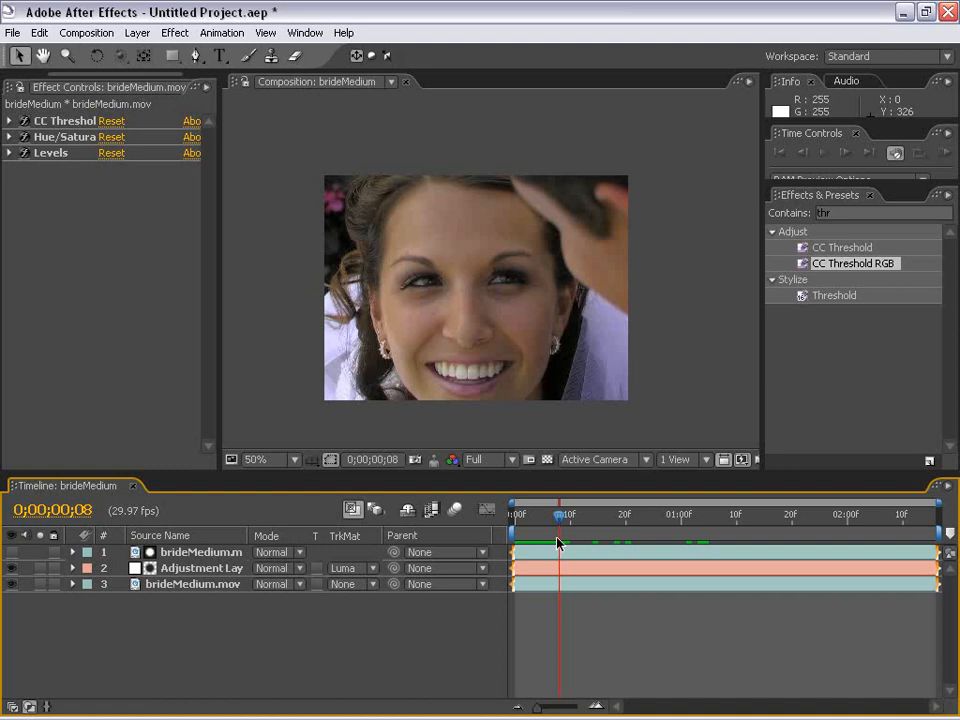
{"action": "left_click", "coordinate": [12, 552]}
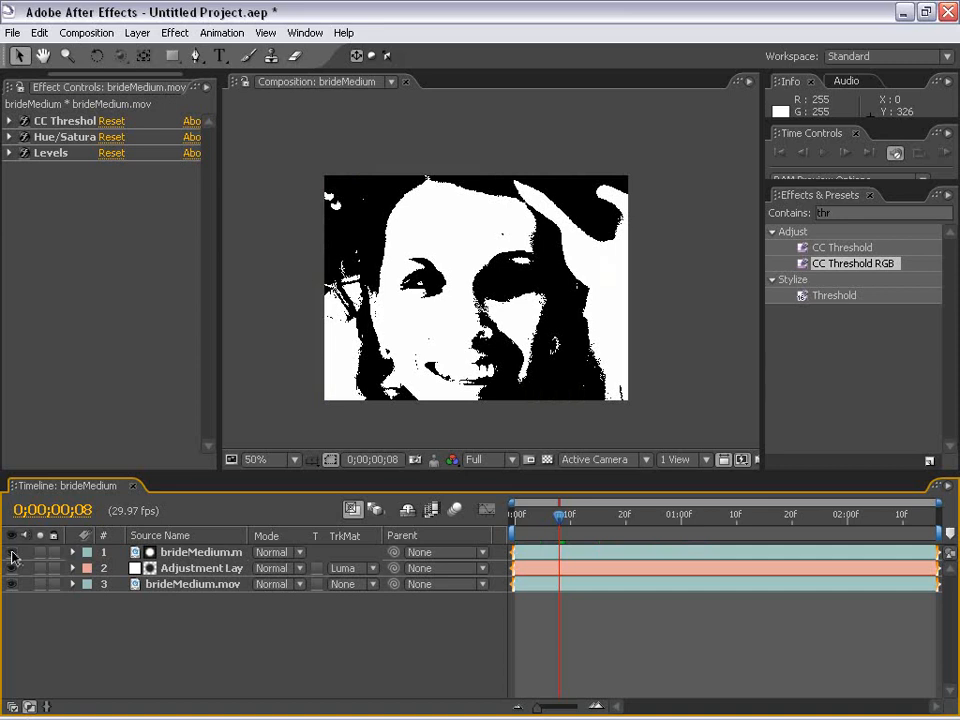
{"action": "left_click", "coordinate": [12, 552]}
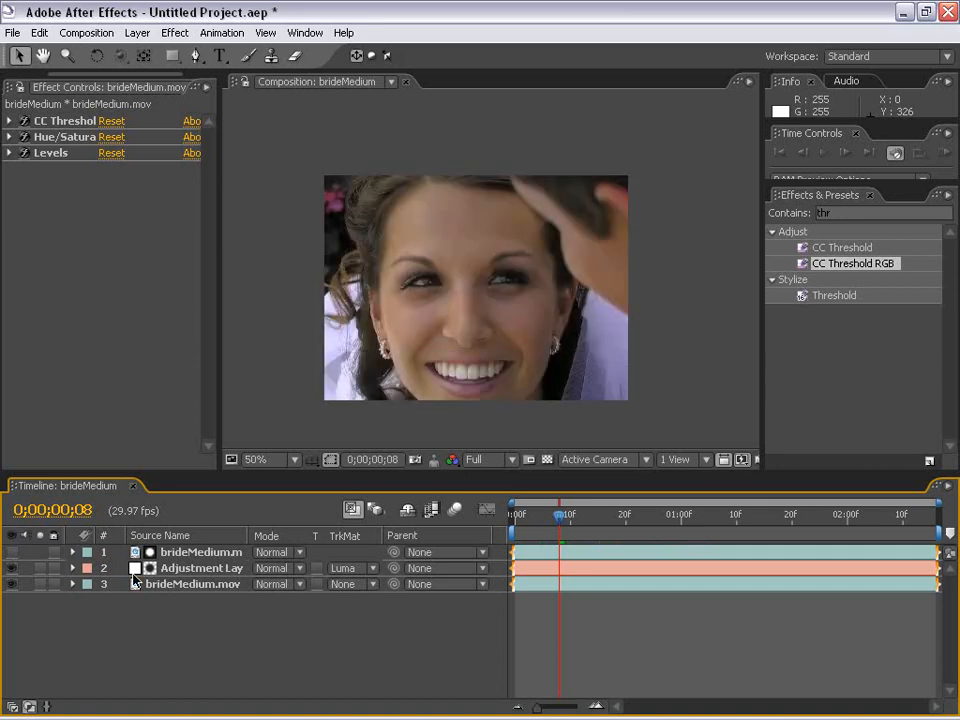
{"action": "left_click", "coordinate": [206, 569]}
{"action": "left_click", "coordinate": [558, 608]}
{"action": "left_click", "coordinate": [544, 567]}
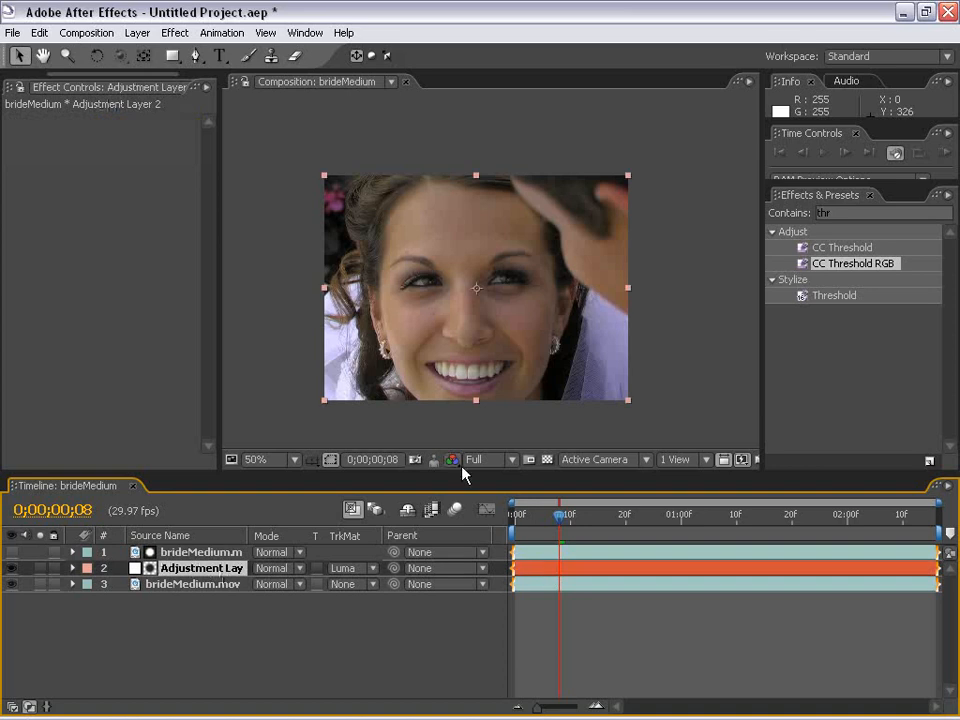
{"action": "left_click", "coordinate": [12, 552]}
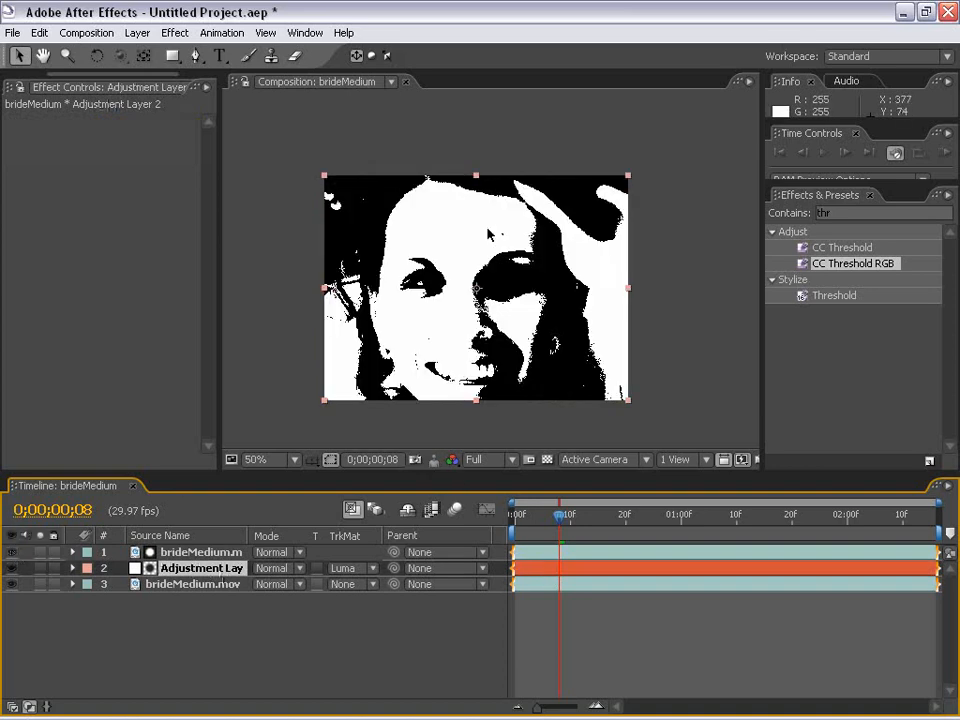
{"action": "left_click", "coordinate": [12, 552]}
- Add a Levels effect to the adjustment layer and check its Luma Matte track matte option
{"action": "left_click", "coordinate": [558, 608]}
{"action": "left_click", "coordinate": [544, 569]}
{"action": "left_click", "coordinate": [163, 34]}
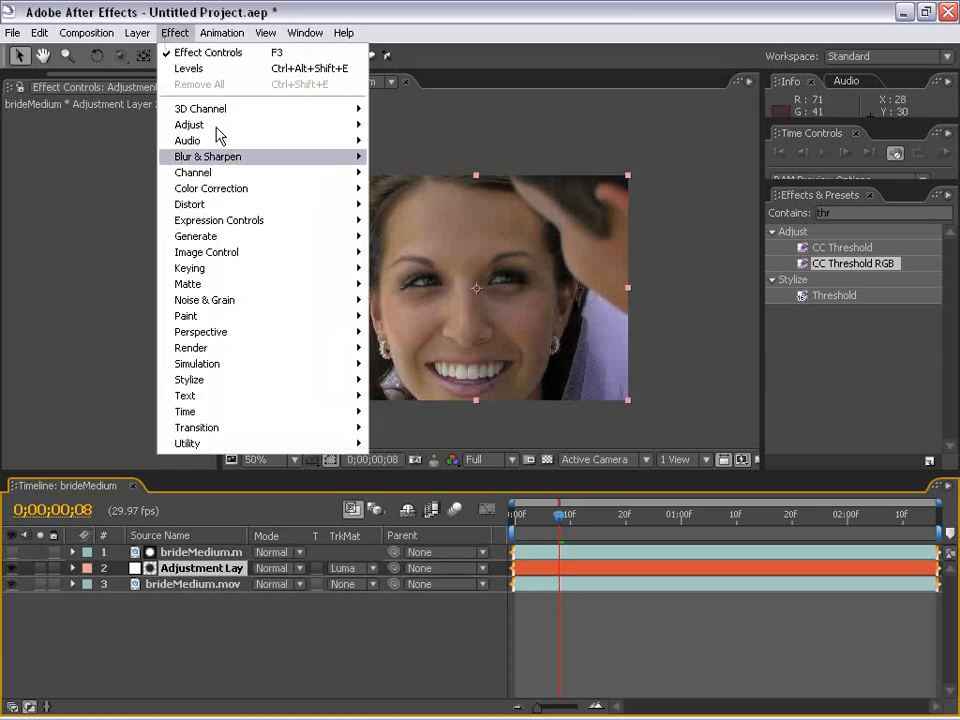
{"action": "mouse_move", "coordinate": [256, 189]}
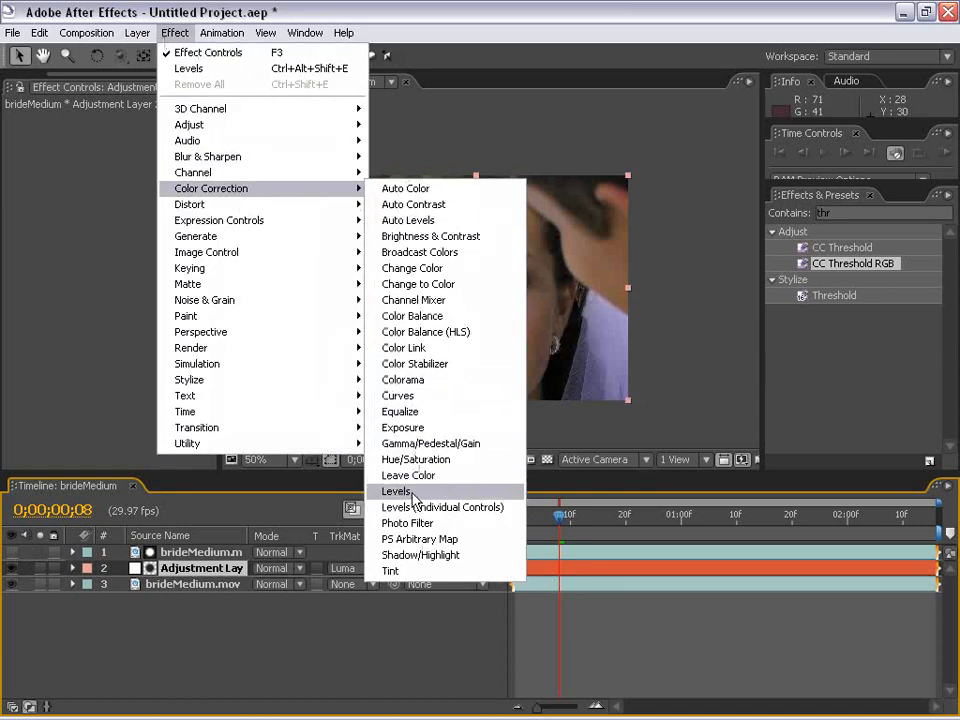
{"action": "left_click", "coordinate": [396, 491]}
{"action": "left_click_drag", "start_coordinate": [241, 324], "coordinate": [460, 324]}
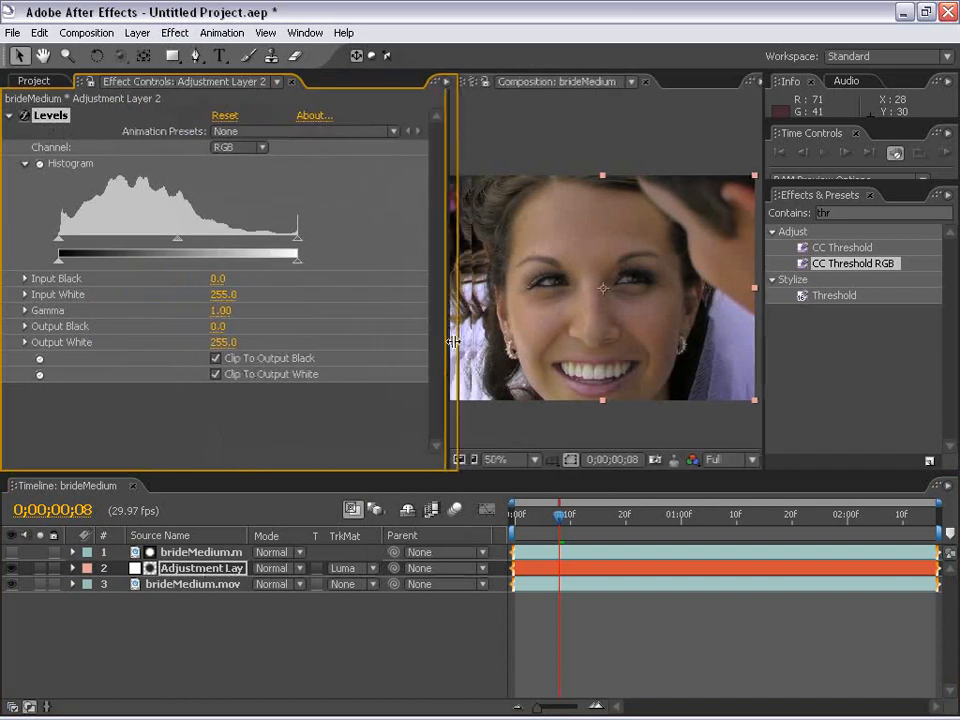
{"action": "left_click", "coordinate": [344, 568]}
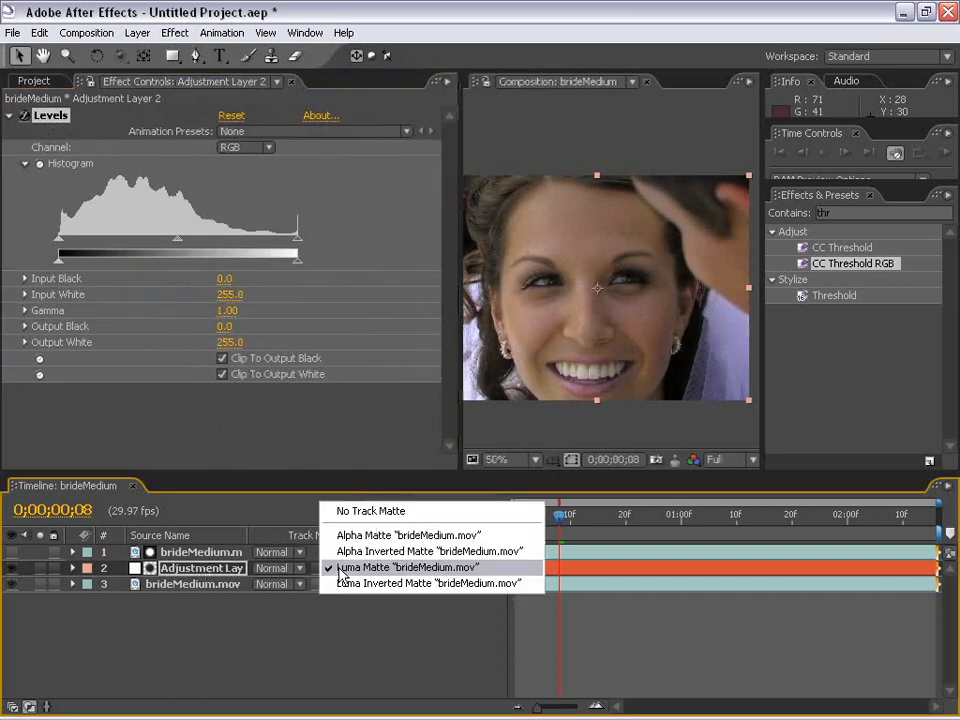
{"action": "left_click", "coordinate": [370, 568]}
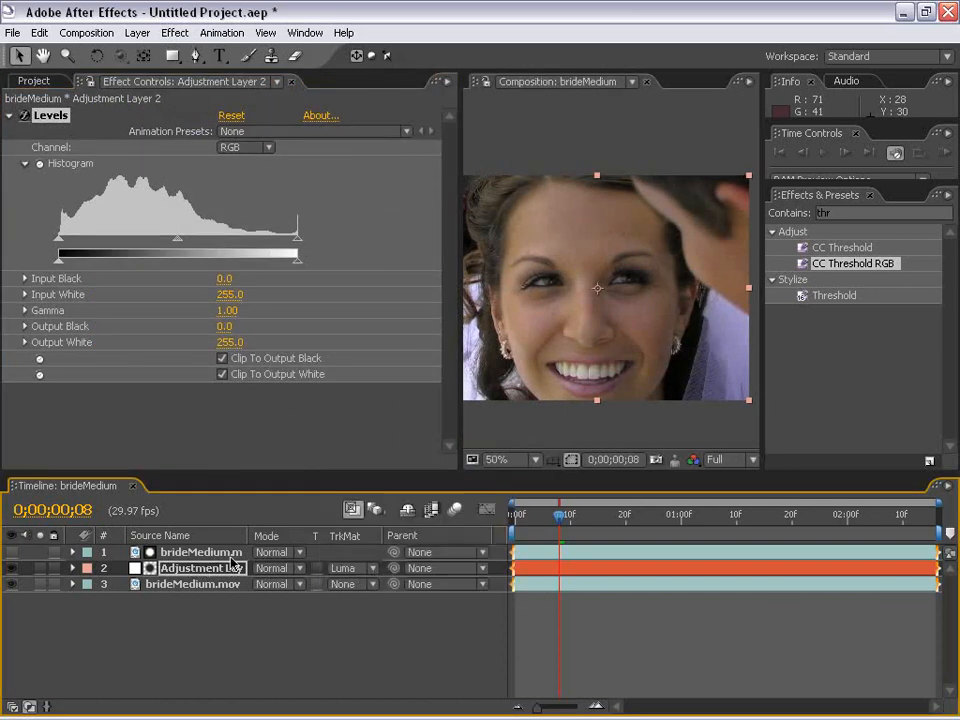
- Test the adjustment layer's Levels by lowering Input White to 142 and returning it to 255
{"action": "left_click_drag", "start_coordinate": [299, 241], "coordinate": [193, 256]}
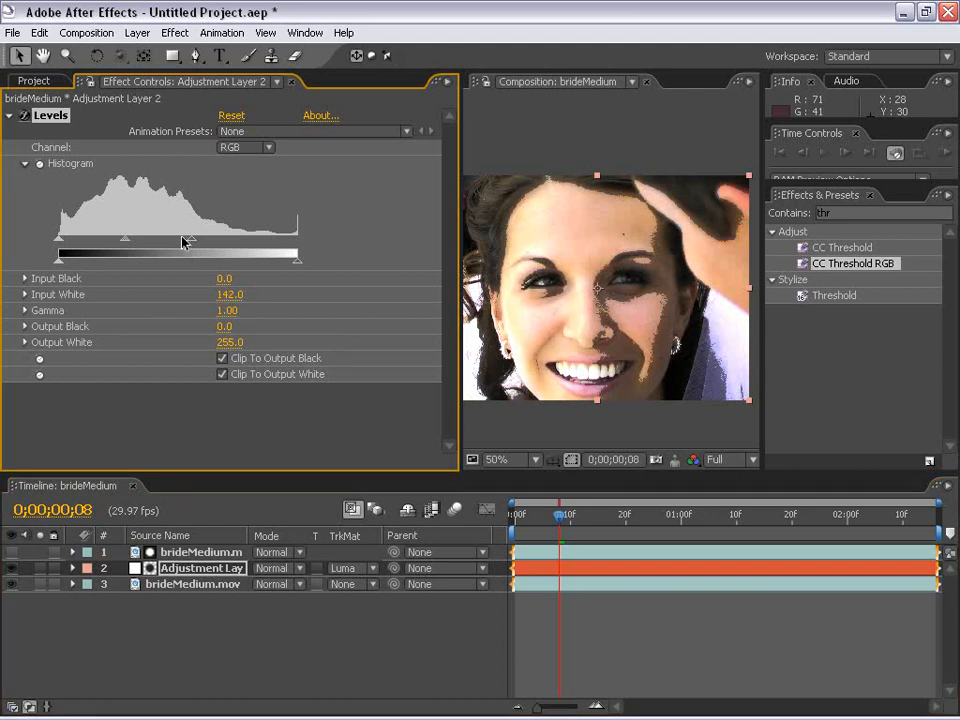
{"action": "left_click_drag", "start_coordinate": [193, 256], "coordinate": [305, 250]}
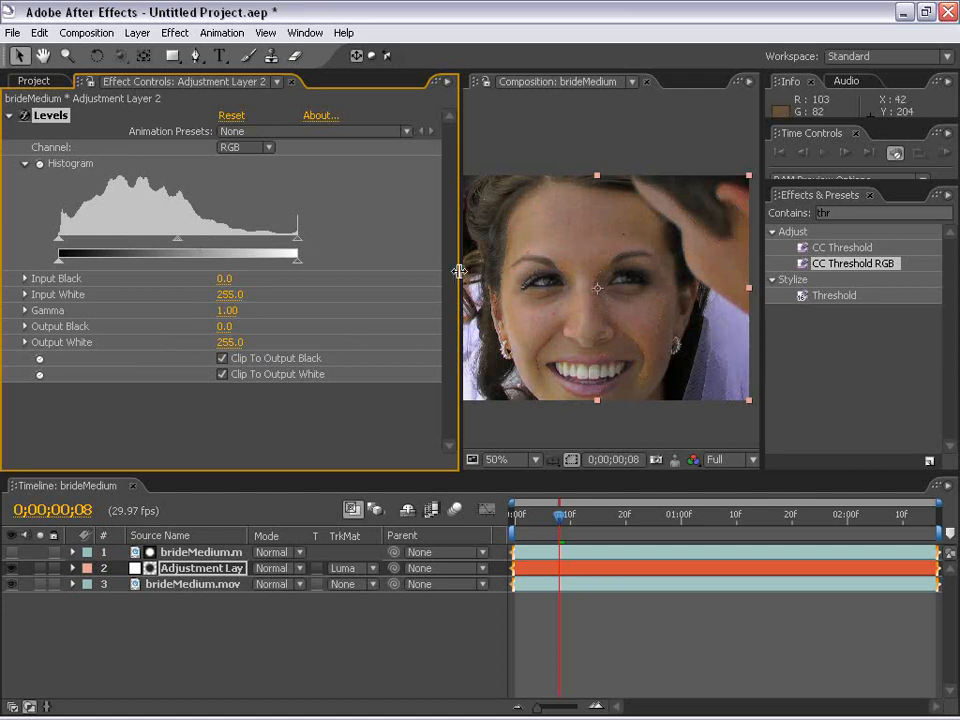
{"action": "left_click_drag", "start_coordinate": [460, 270], "coordinate": [280, 286]}
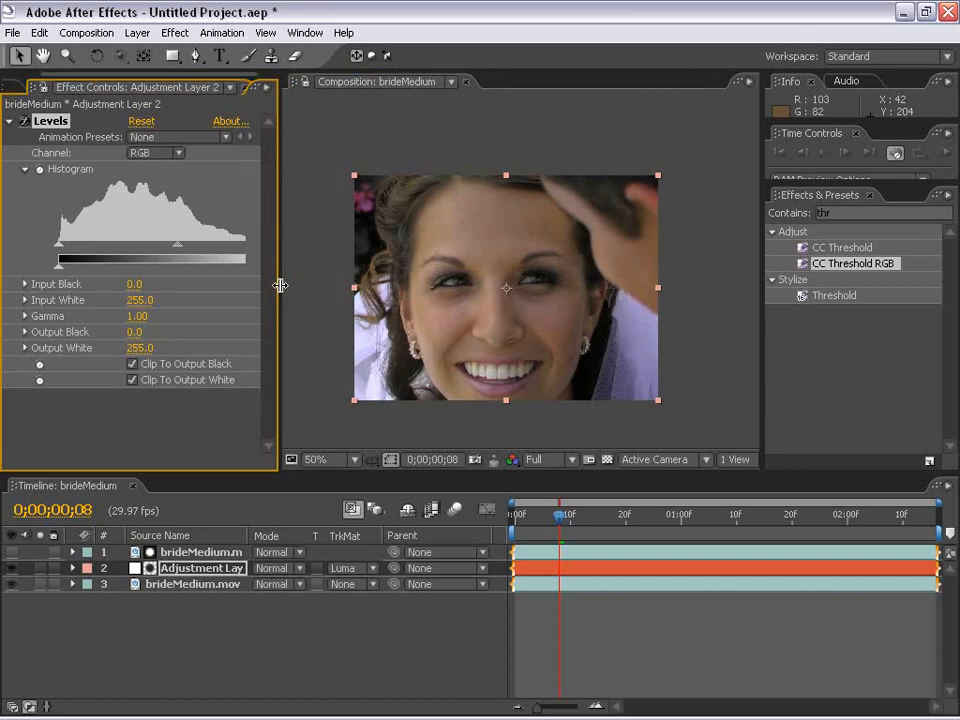
{"action": "left_click_drag", "start_coordinate": [280, 286], "coordinate": [401, 304]}
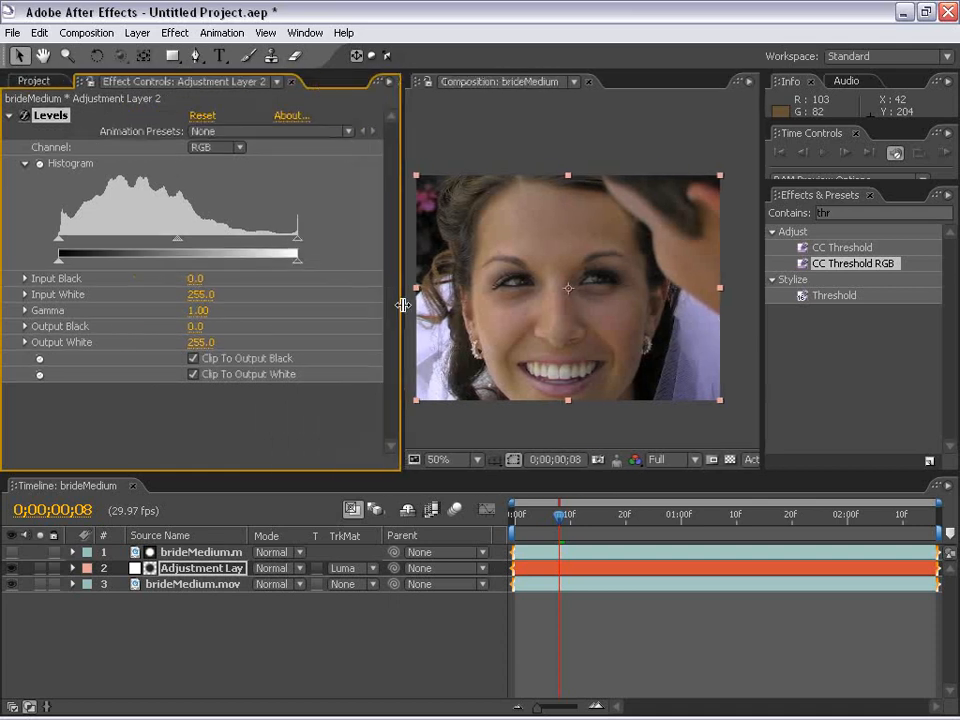
- Delete the Levels effect from the adjustment layer, keeping that layer selected
{"action": "left_click", "coordinate": [60, 117]}
{"action": "key", "text": "Delete"}
{"action": "left_click", "coordinate": [628, 596]}
{"action": "left_click", "coordinate": [625, 572]}
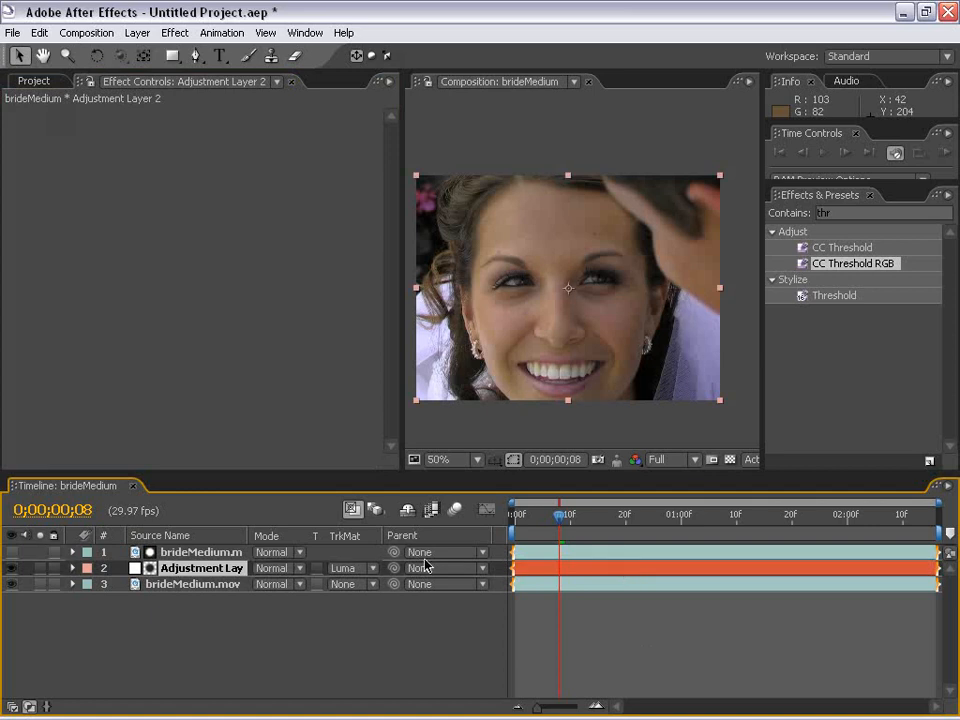
- Add a Remove Grain effect to the adjustment layer and inspect its preview region on the face at 100%
{"action": "left_click", "coordinate": [163, 33]}
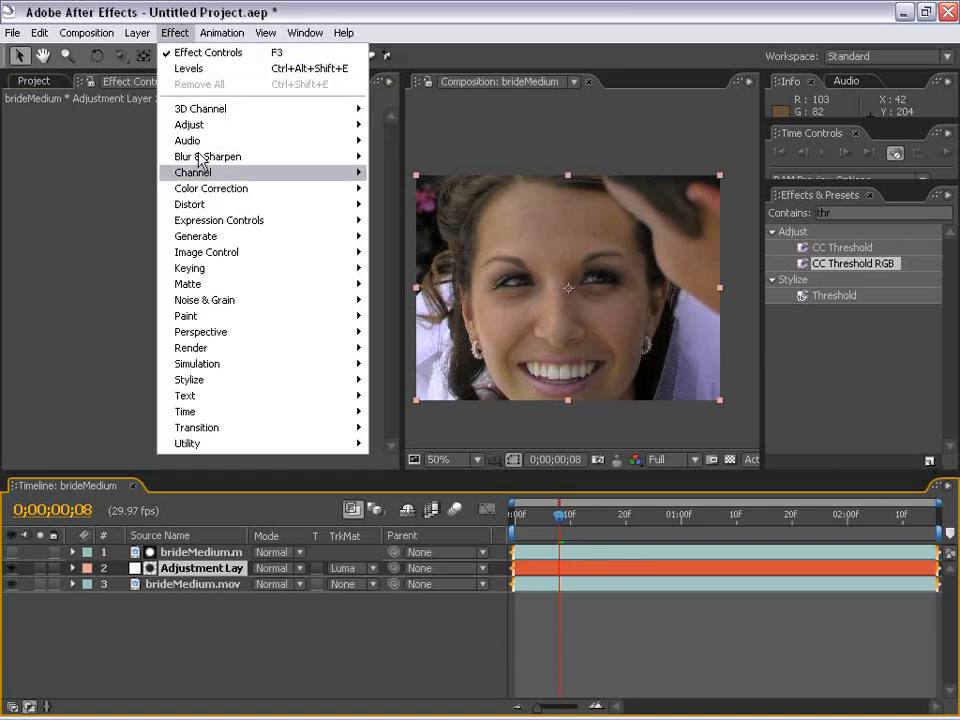
{"action": "mouse_move", "coordinate": [212, 300]}
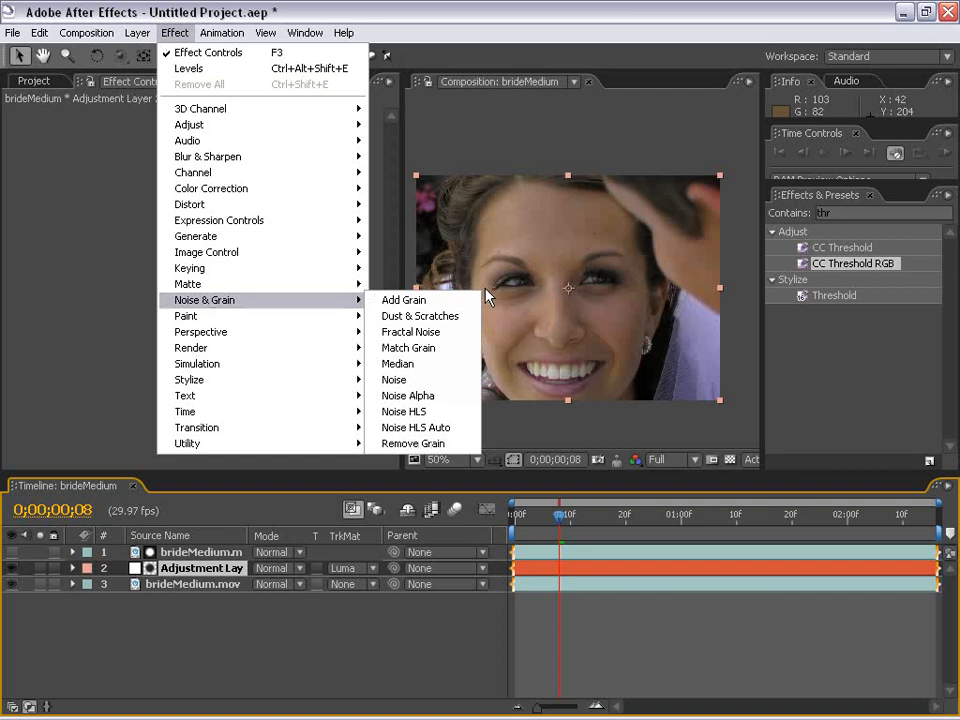
{"action": "left_click", "coordinate": [432, 444]}
{"action": "scroll", "coordinate": [525, 328], "scroll_direction": "up", "scroll_amount": 1}
{"action": "key", "text": "space"}
{"action": "left_click_drag", "start_coordinate": [538, 354], "coordinate": [549, 329]}
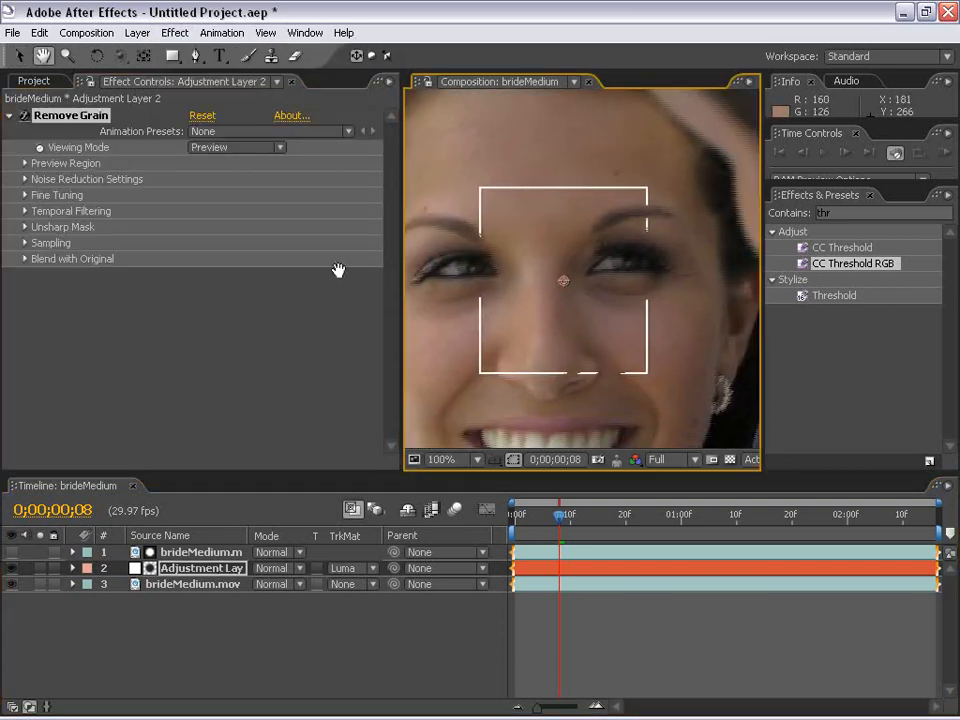
- Set the Remove Grain viewing mode to Final Output
{"action": "left_click", "coordinate": [67, 124]}
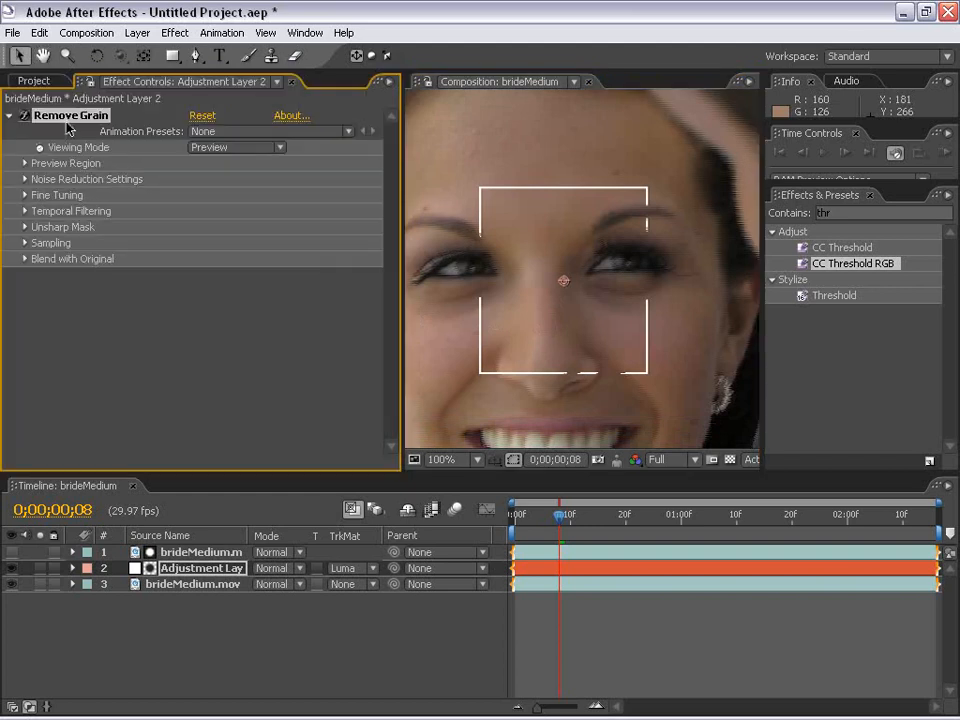
{"action": "left_click_drag", "start_coordinate": [401, 148], "coordinate": [316, 148]}
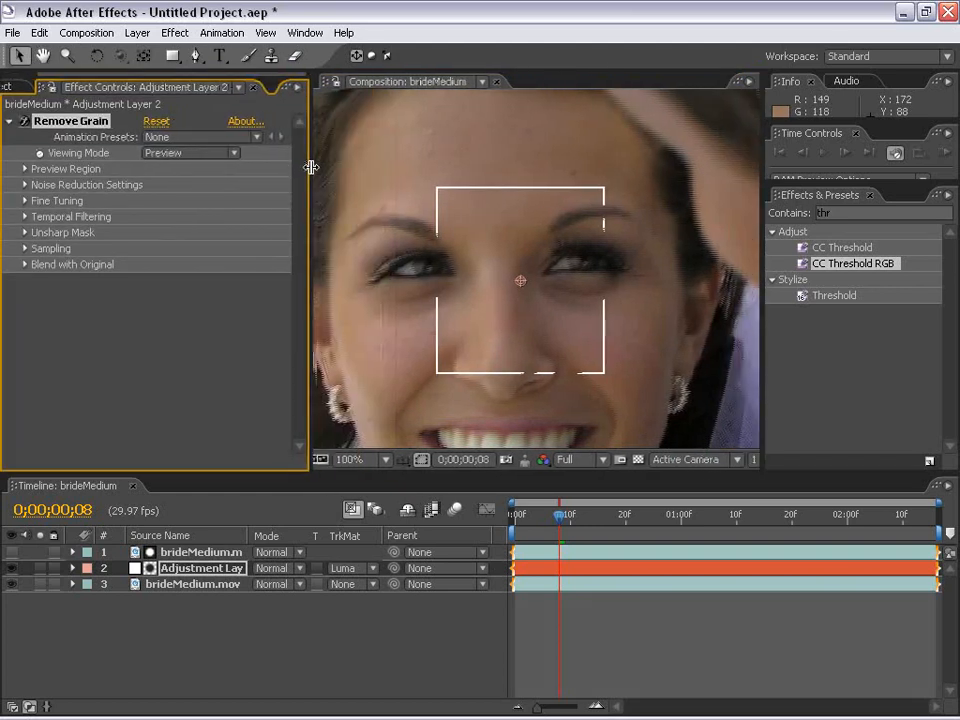
{"action": "left_click", "coordinate": [24, 86]}
{"action": "left_click", "coordinate": [95, 87]}
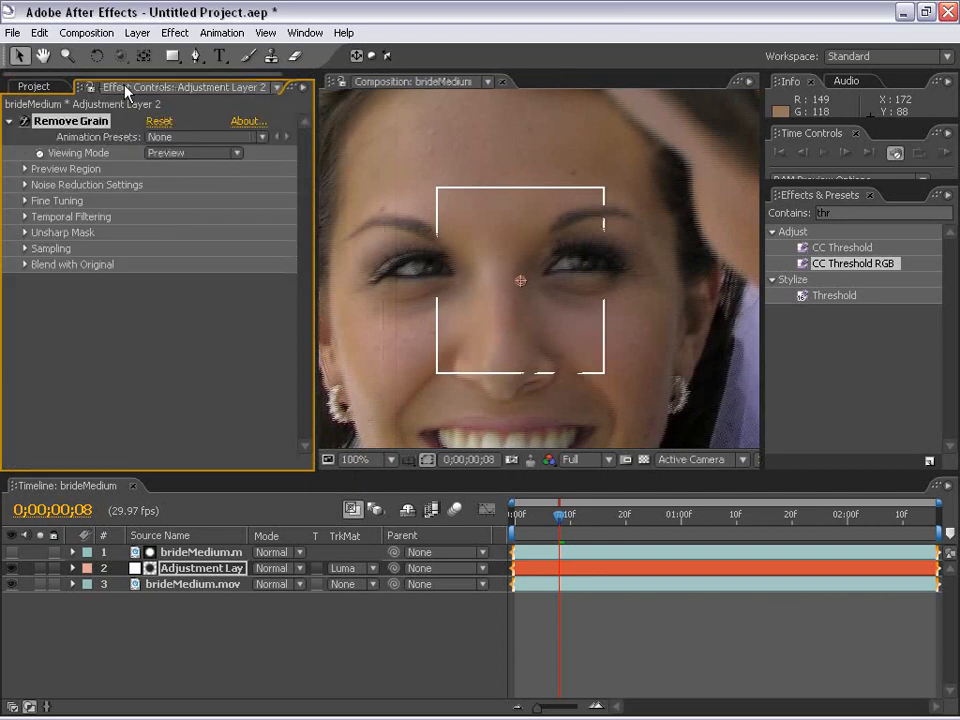
{"action": "left_click", "coordinate": [165, 153]}
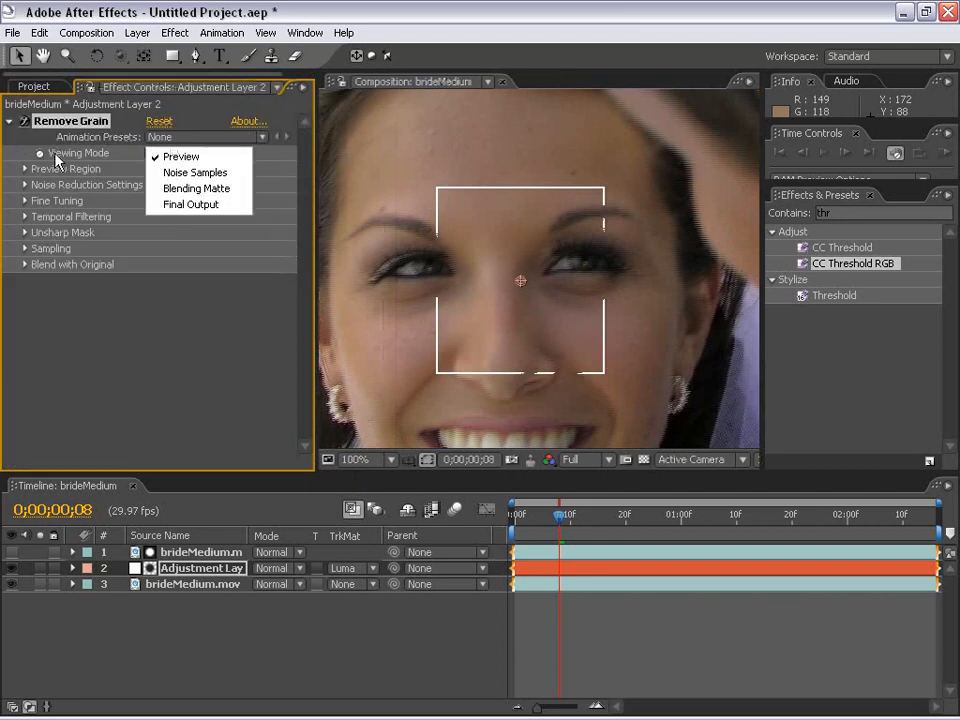
{"action": "left_click", "coordinate": [198, 206]}
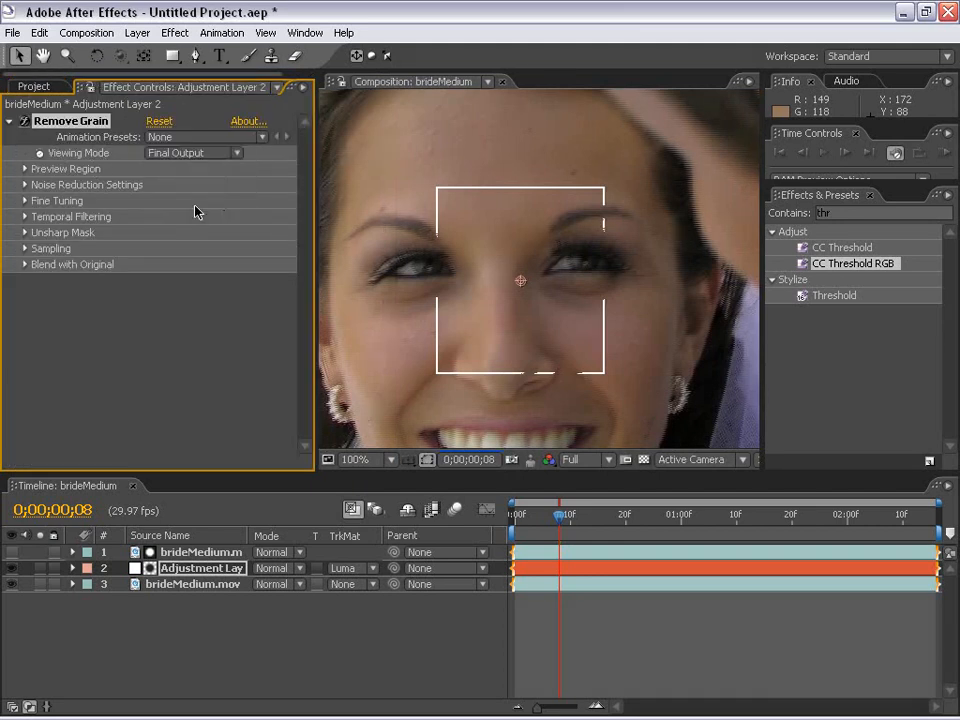
{"action": "mouse_move", "coordinate": [489, 343]}
{"action": "left_mouse_down"}
{"action": "mouse_move", "coordinate": [561, 216]}
{"action": "mouse_move", "coordinate": [478, 357]}
{"action": "left_mouse_up"}
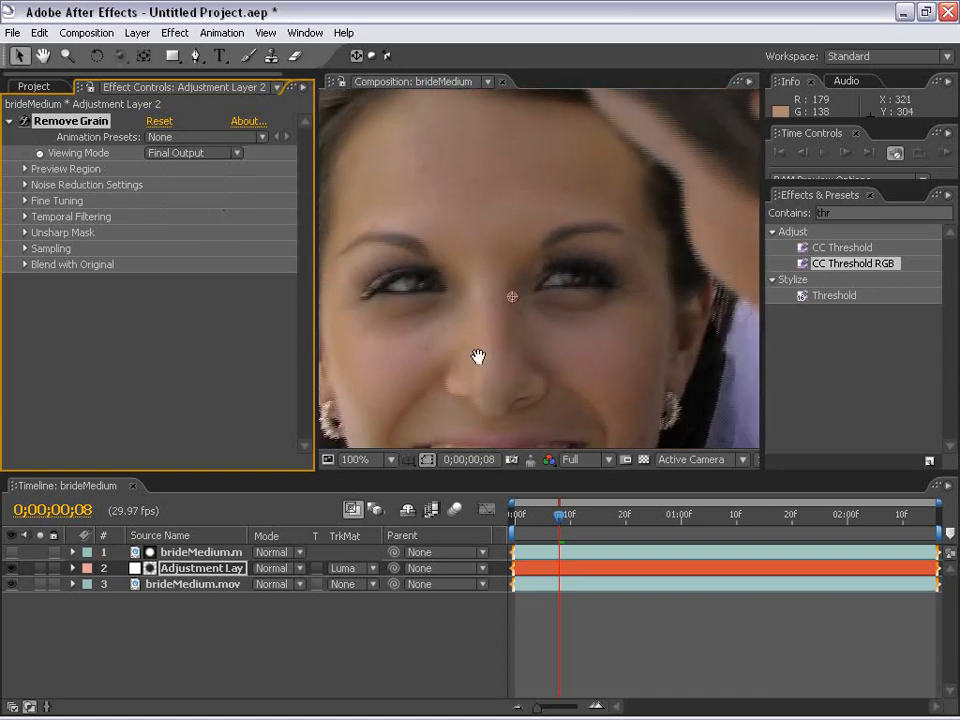
- Check the Noise Reduction Settings and compare the skin at 100% with the adjustment layer hidden and shown
{"action": "left_click", "coordinate": [25, 185]}
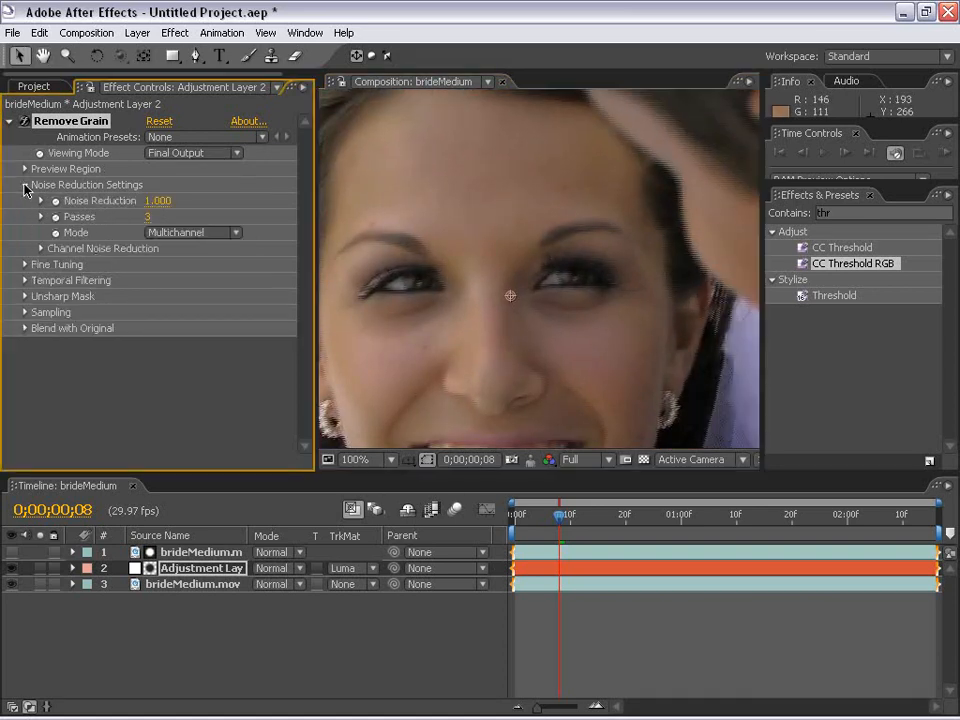
{"action": "left_click", "coordinate": [25, 185]}
{"action": "scroll", "coordinate": [540, 252], "scroll_direction": "down", "scroll_amount": 2}
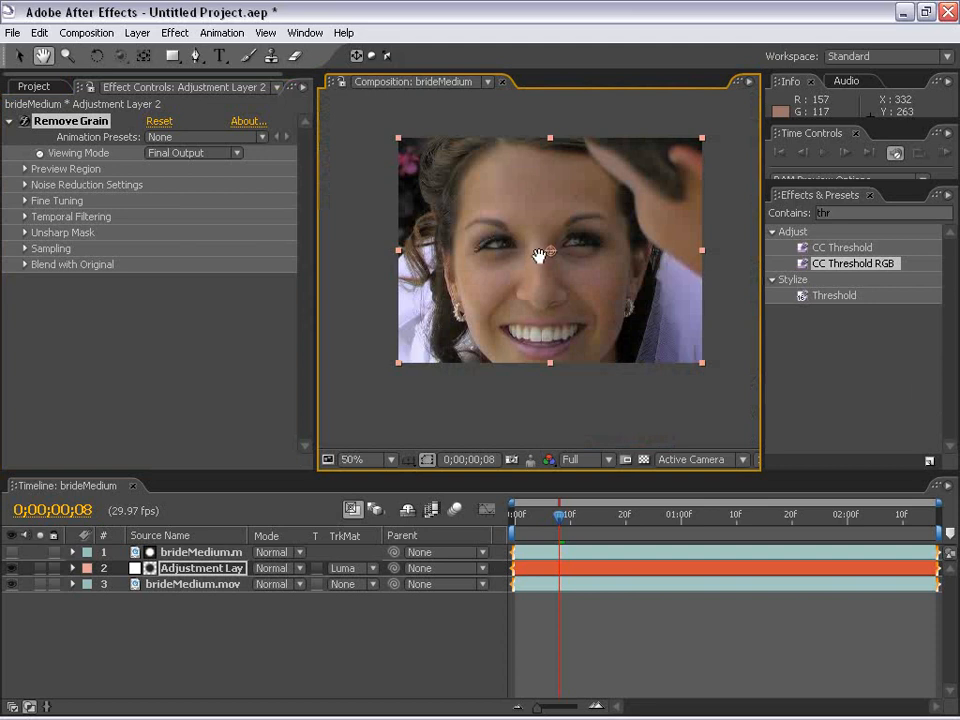
{"action": "scroll", "coordinate": [540, 256], "scroll_direction": "up", "scroll_amount": 2}
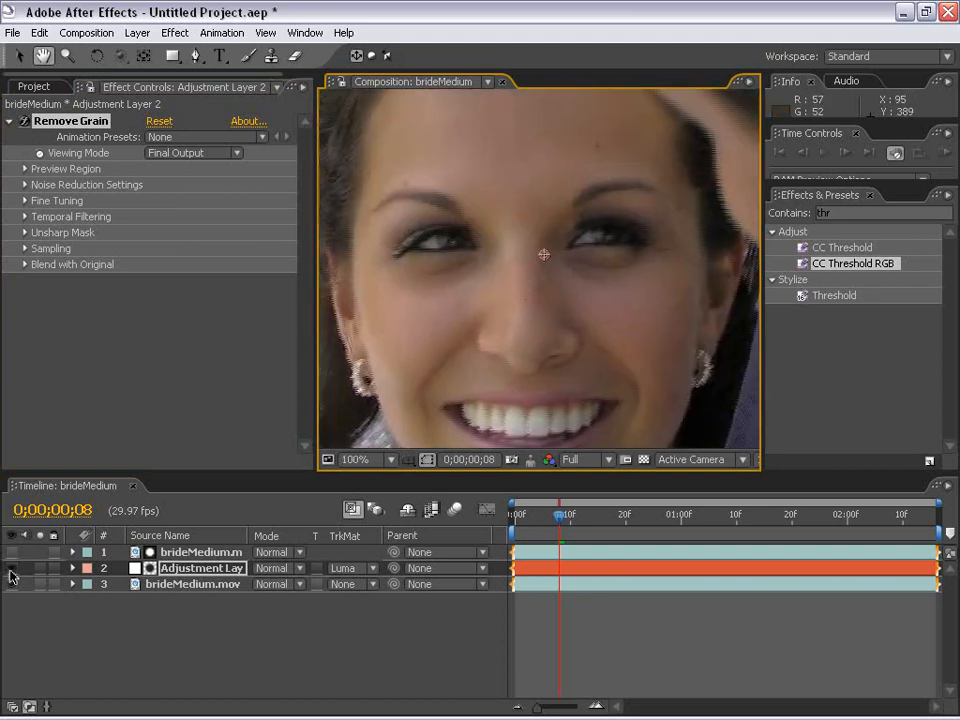
{"action": "left_click", "coordinate": [12, 576]}
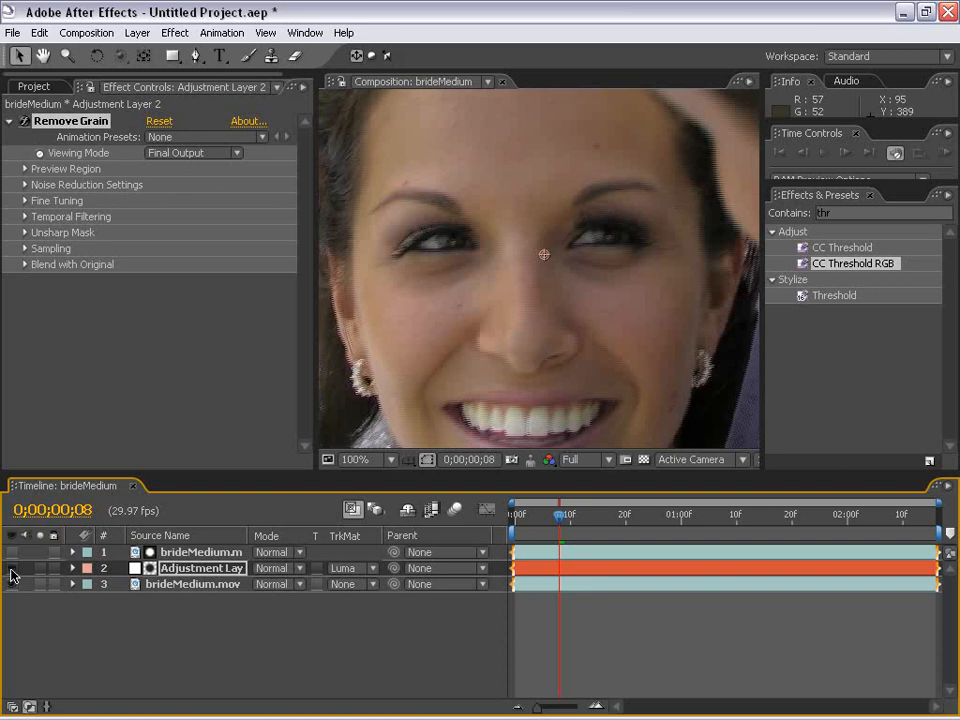
- Set Remove Grain's Noise Reduction to 1.5 and briefly show the top matte layer to compare it with the result
{"action": "left_click", "coordinate": [25, 186]}
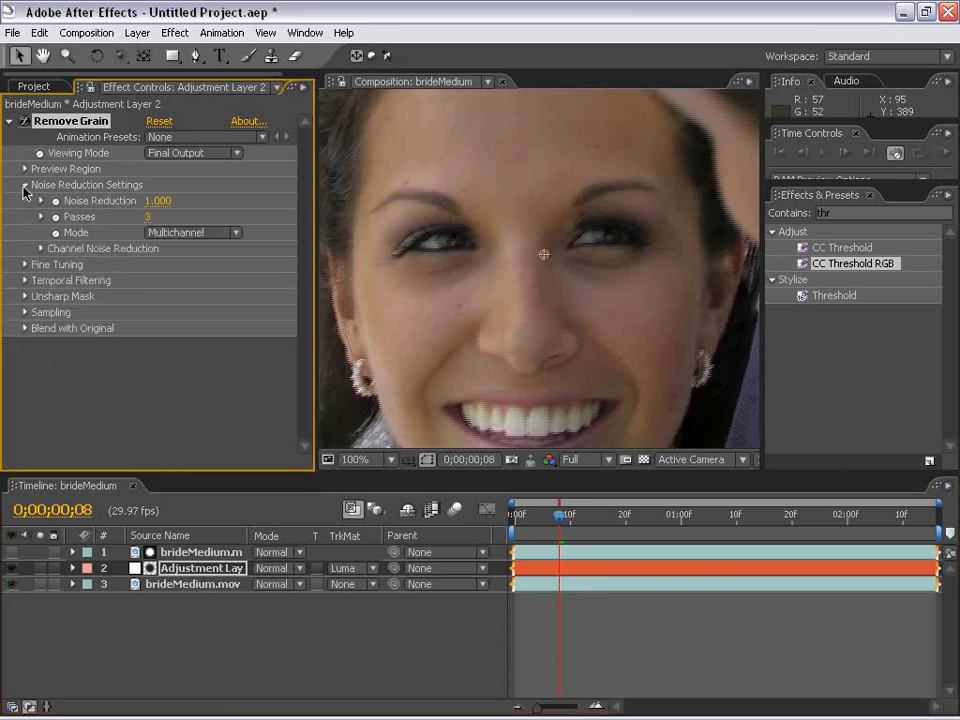
{"action": "left_click", "coordinate": [158, 201]}
{"action": "type", "text": "1.5"}
{"action": "key", "text": "Return"}
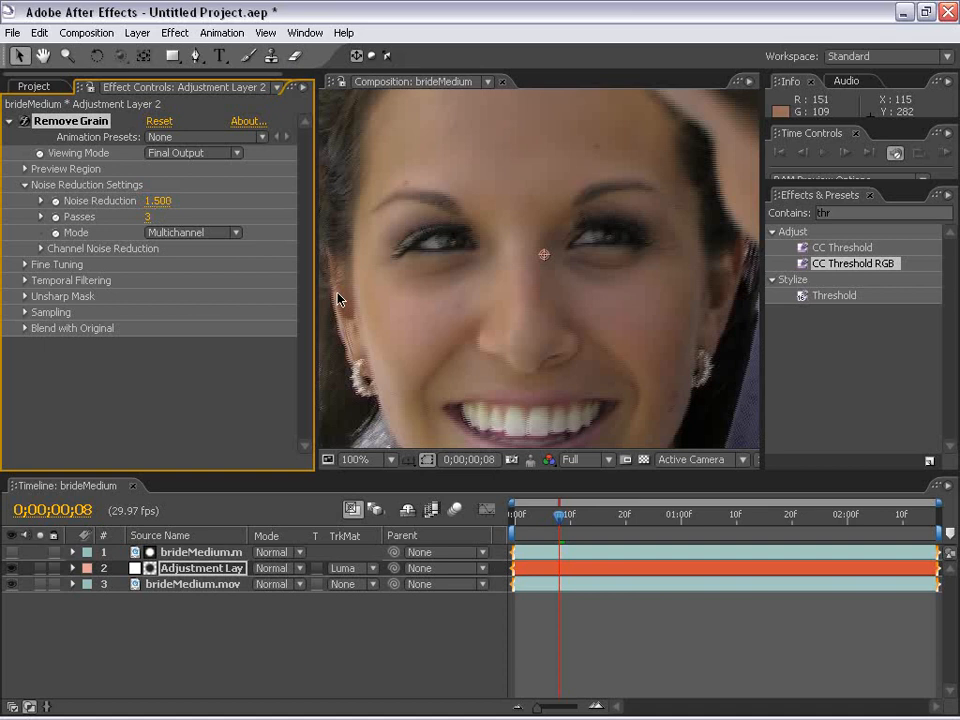
{"action": "left_click", "coordinate": [13, 553]}
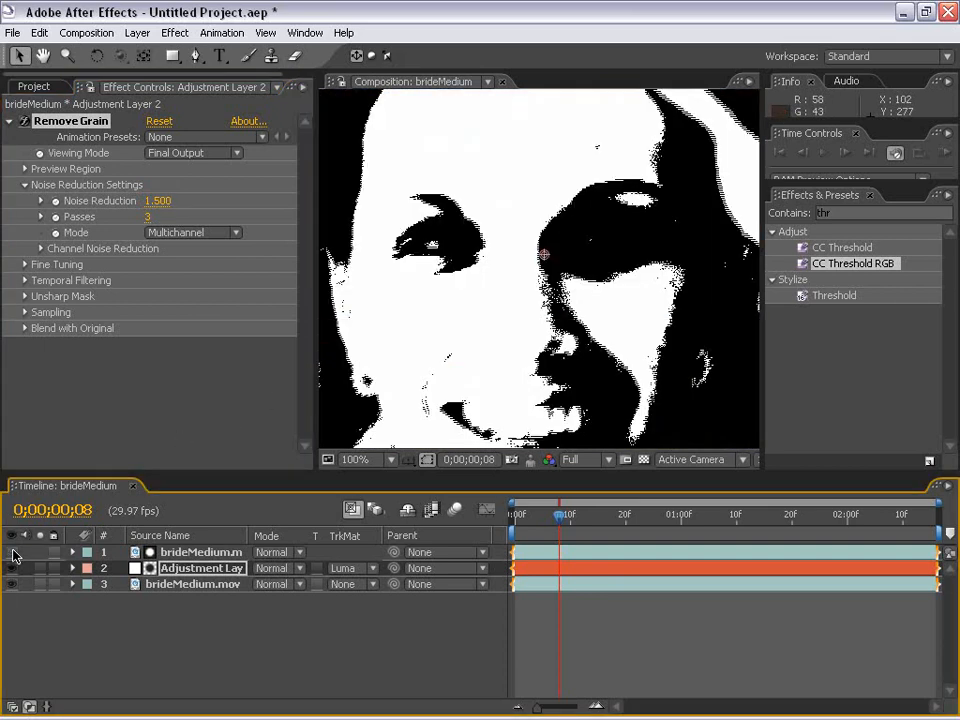
{"action": "left_click", "coordinate": [13, 553]}
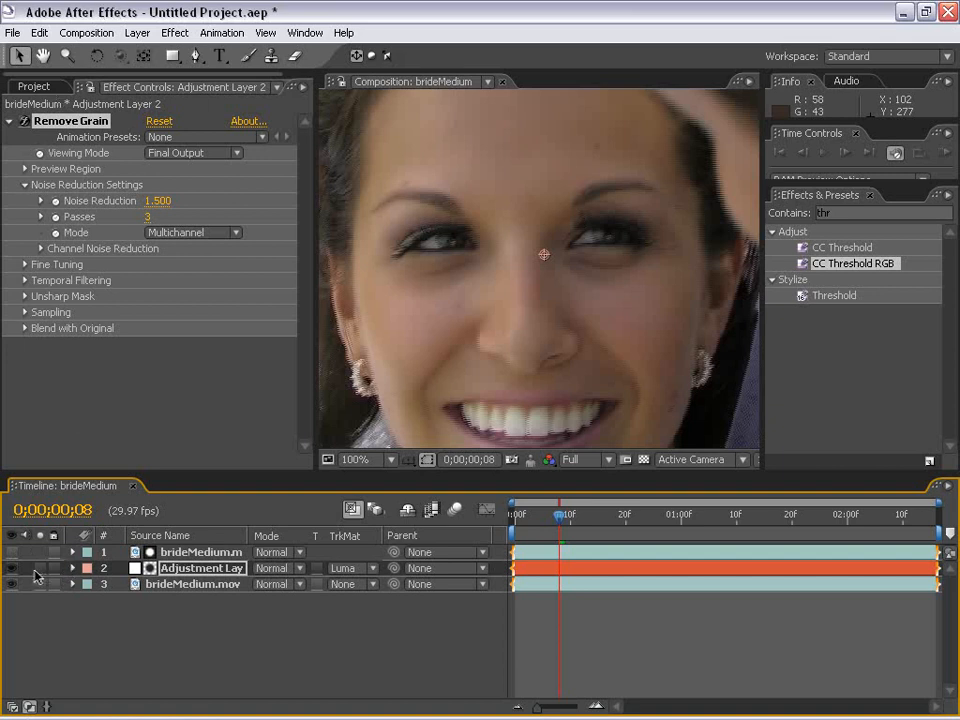
- Apply Remove Grain directly to the brideMedium.mov layer and set its viewing mode to Final Output
{"action": "left_click", "coordinate": [168, 584]}
{"action": "key", "text": "comma"}
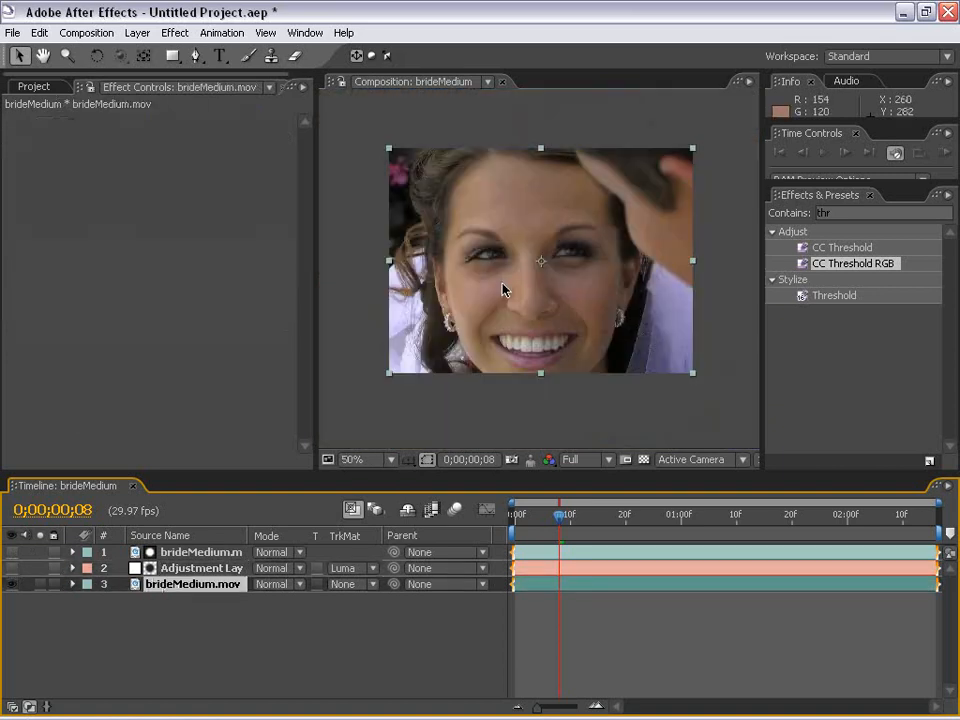
{"action": "left_click", "coordinate": [172, 32]}
{"action": "mouse_move", "coordinate": [244, 300]}
{"action": "left_click", "coordinate": [413, 443]}
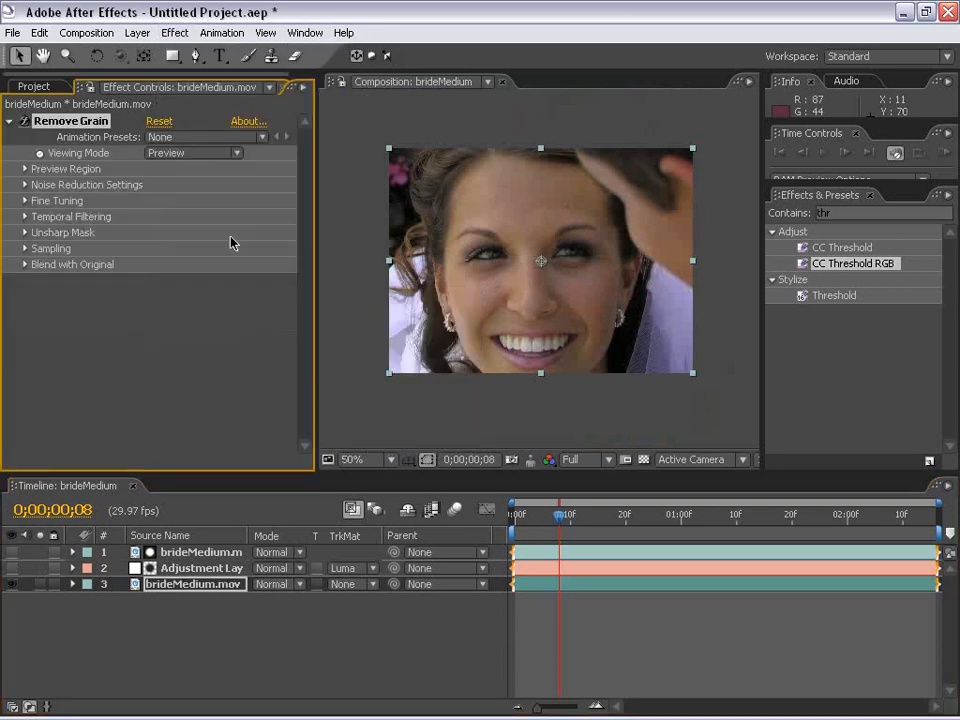
{"action": "left_click", "coordinate": [175, 153]}
{"action": "left_click", "coordinate": [195, 204]}
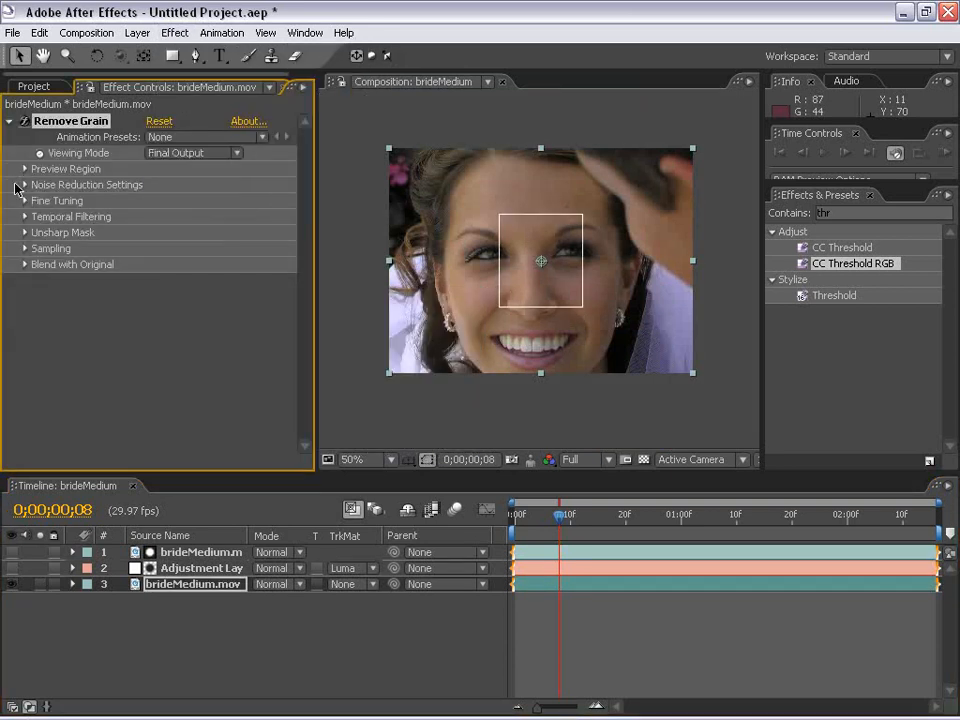
- Set Noise Reduction to 2 in the Remove Grain effect on brideMedium.mov and inspect the whole face at 100%
{"action": "left_click", "coordinate": [25, 169]}
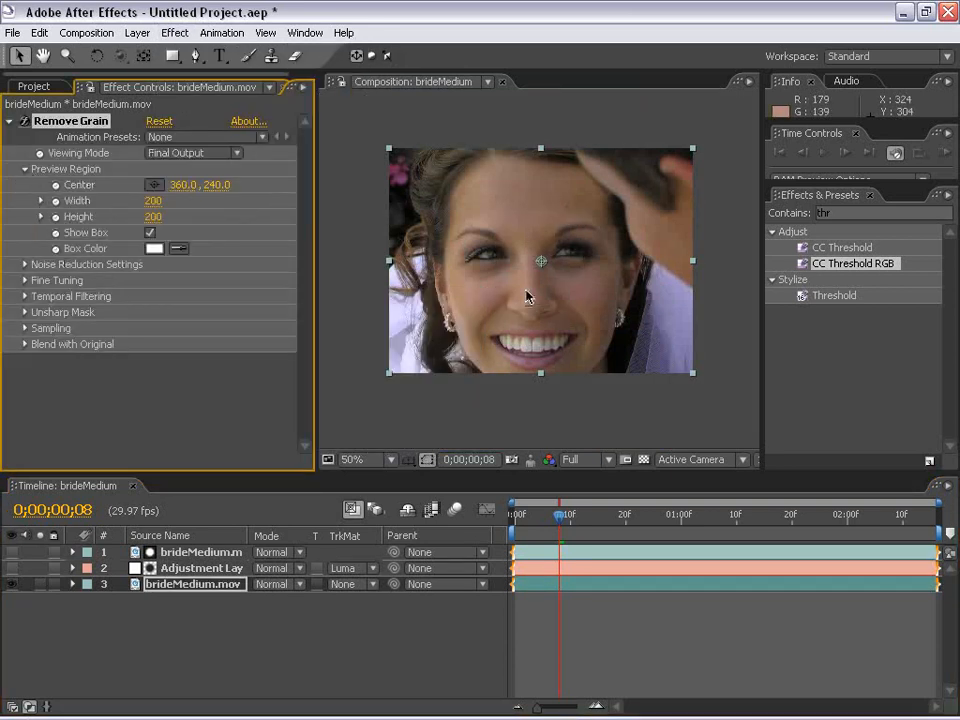
{"action": "scroll", "coordinate": [528, 297], "scroll_direction": "up", "scroll_amount": 1}
{"action": "key", "text": "space"}
{"action": "left_click_drag", "start_coordinate": [427, 237], "coordinate": [544, 318]}
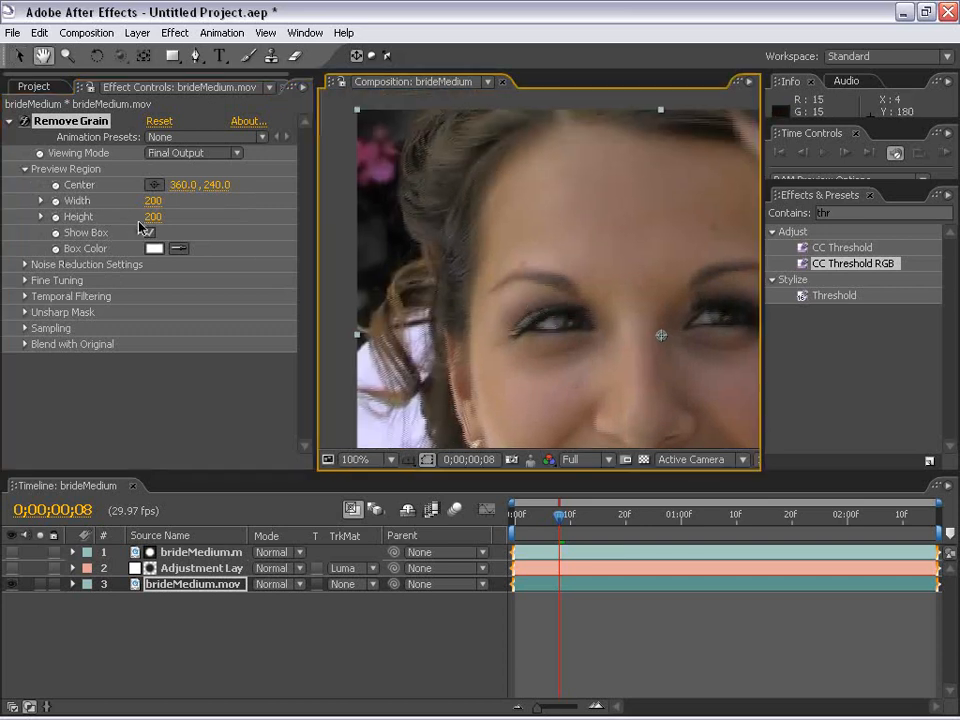
{"action": "left_click", "coordinate": [25, 264]}
{"action": "left_click", "coordinate": [148, 280]}
{"action": "type", "text": "2"}
{"action": "key", "text": "Return"}
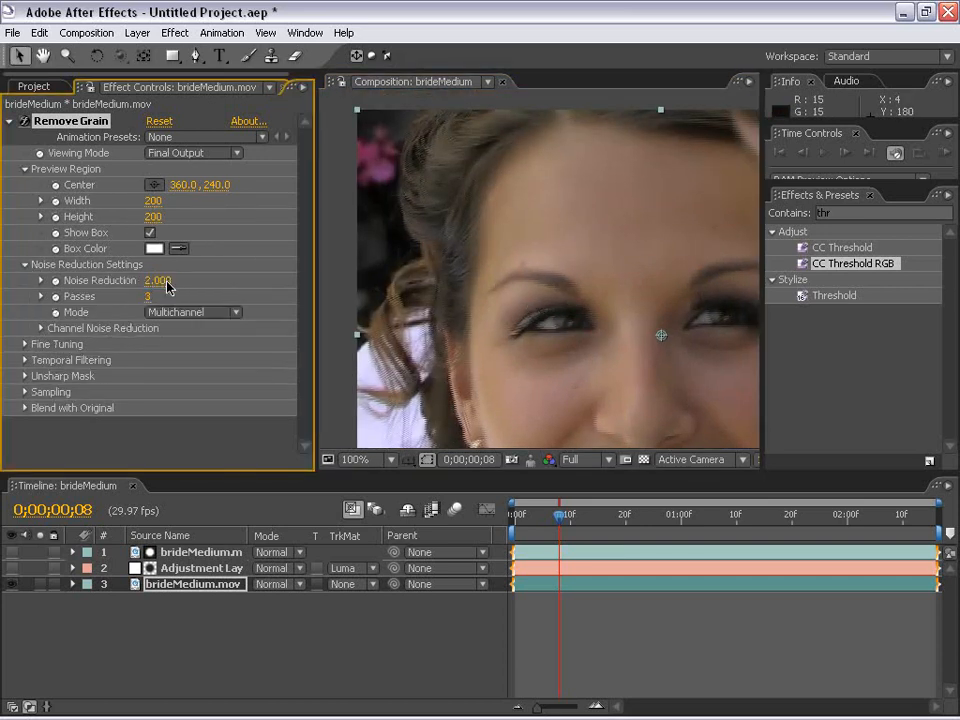
{"action": "key", "text": "space"}
{"action": "left_click_drag", "start_coordinate": [598, 375], "coordinate": [538, 277]}
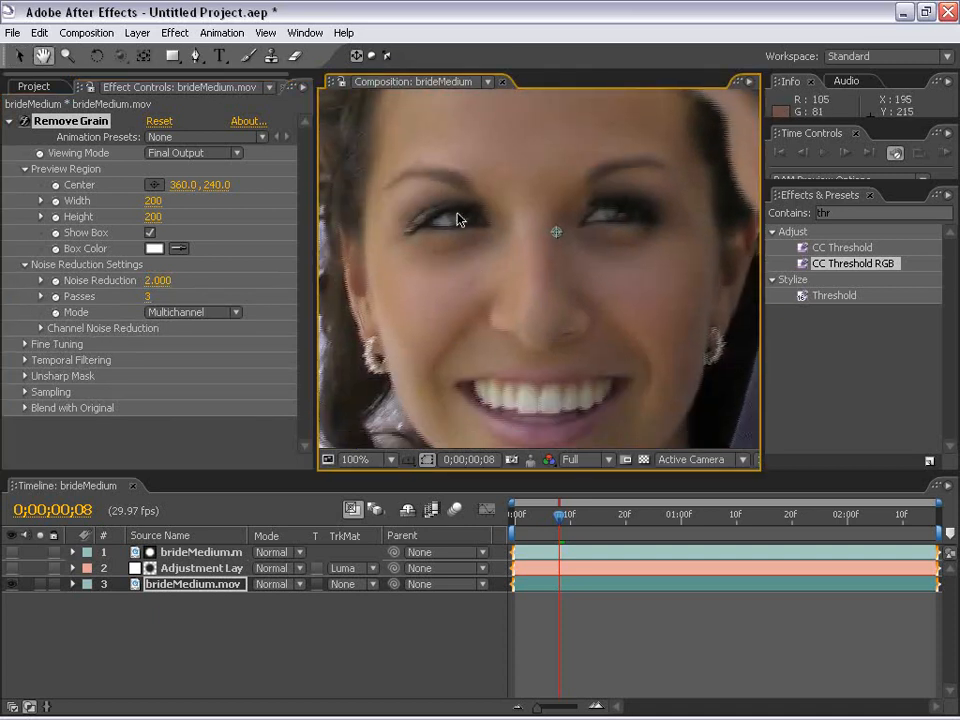
- Delete the Remove Grain effect from the brideMedium.mov layer and view the full frame at 50%
{"action": "left_click", "coordinate": [76, 125]}
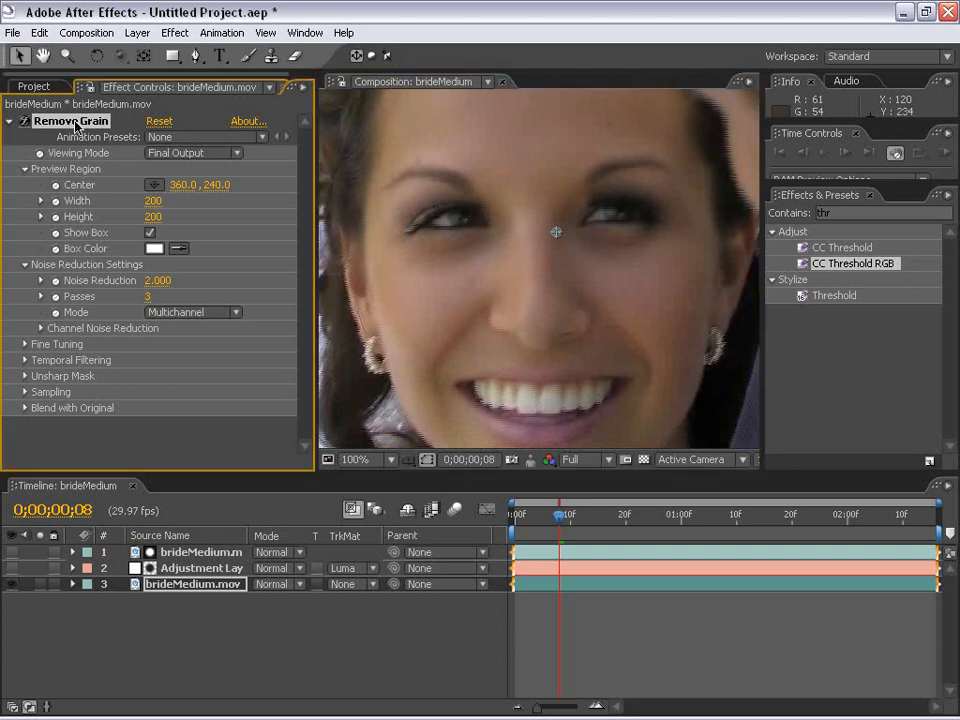
{"action": "key", "text": "Delete"}
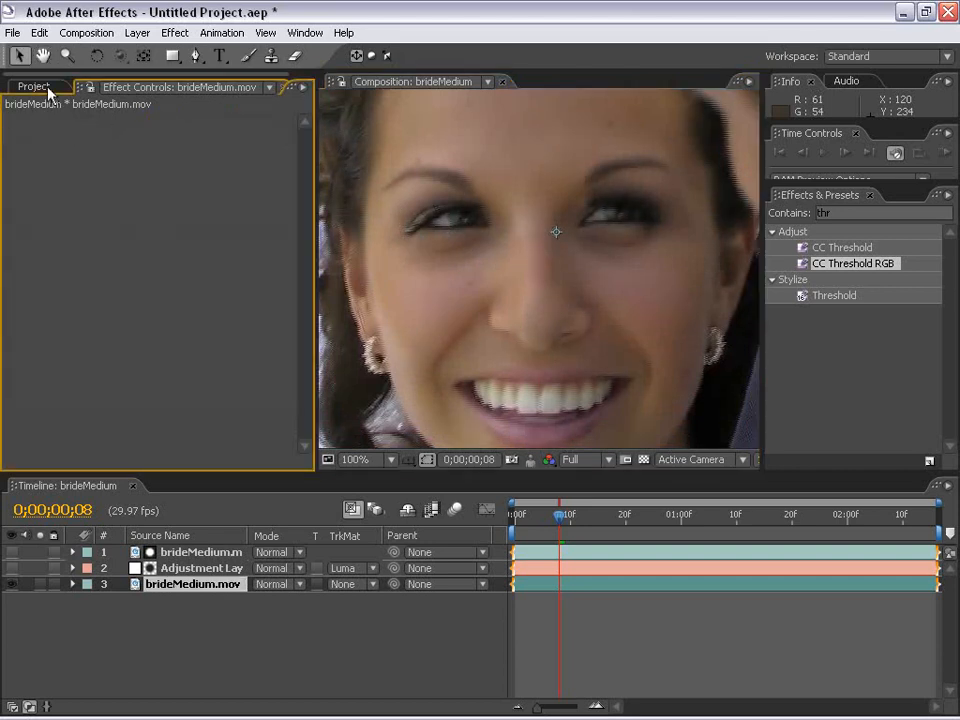
{"action": "left_click", "coordinate": [47, 88]}
{"action": "scroll", "coordinate": [478, 300], "scroll_direction": "down", "scroll_amount": 1}
{"action": "key", "text": "space"}
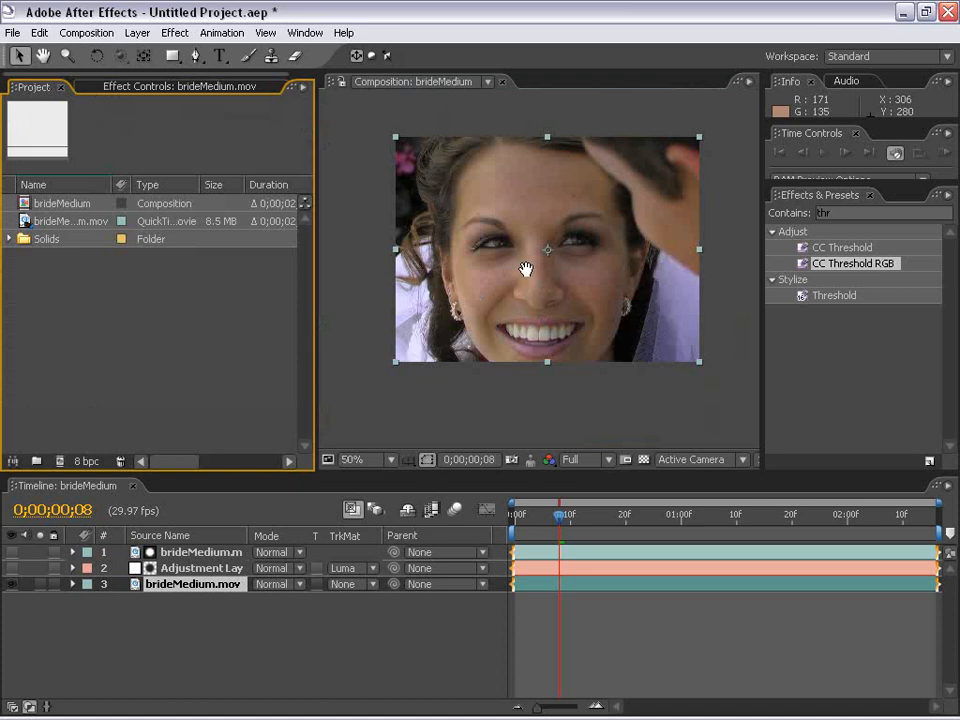
{"action": "left_click_drag", "start_coordinate": [525, 270], "coordinate": [490, 284]}
{"action": "left_click", "coordinate": [549, 409]}
- Show the adjustment layer again, select it and bring the face into view at 100%
{"action": "left_click", "coordinate": [14, 574]}
{"action": "left_click", "coordinate": [190, 568]}
{"action": "scroll", "coordinate": [539, 267], "scroll_direction": "up", "scroll_amount": 1}
{"action": "key", "text": "space"}
{"action": "left_click_drag", "start_coordinate": [447, 294], "coordinate": [559, 292]}
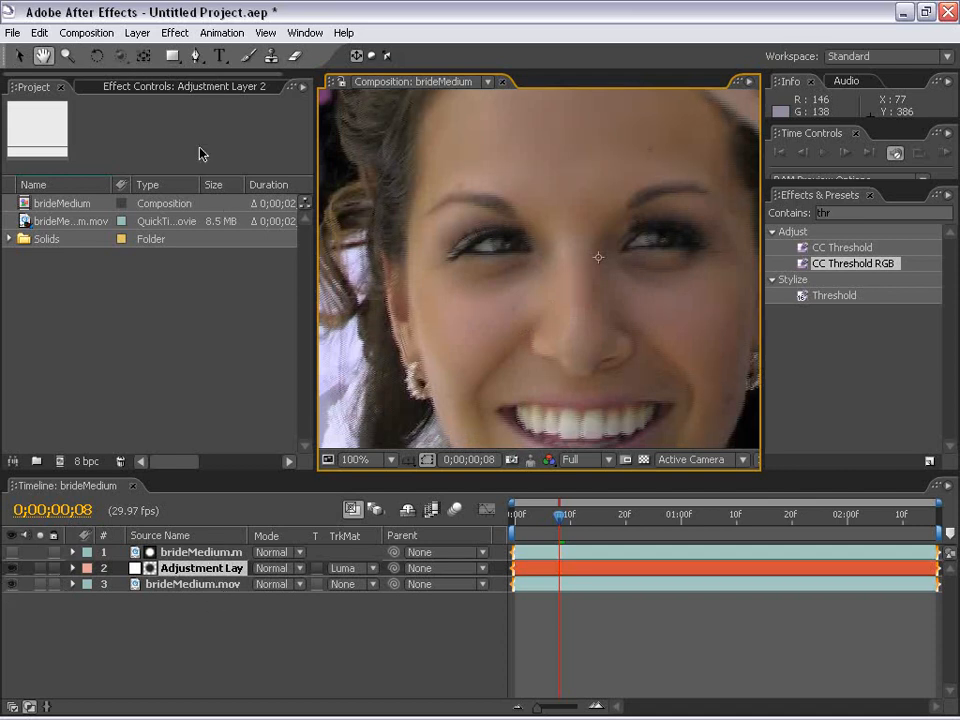
- Enable Temporal Filtering in the adjustment layer's Remove Grain effect
{"action": "left_click", "coordinate": [172, 88]}
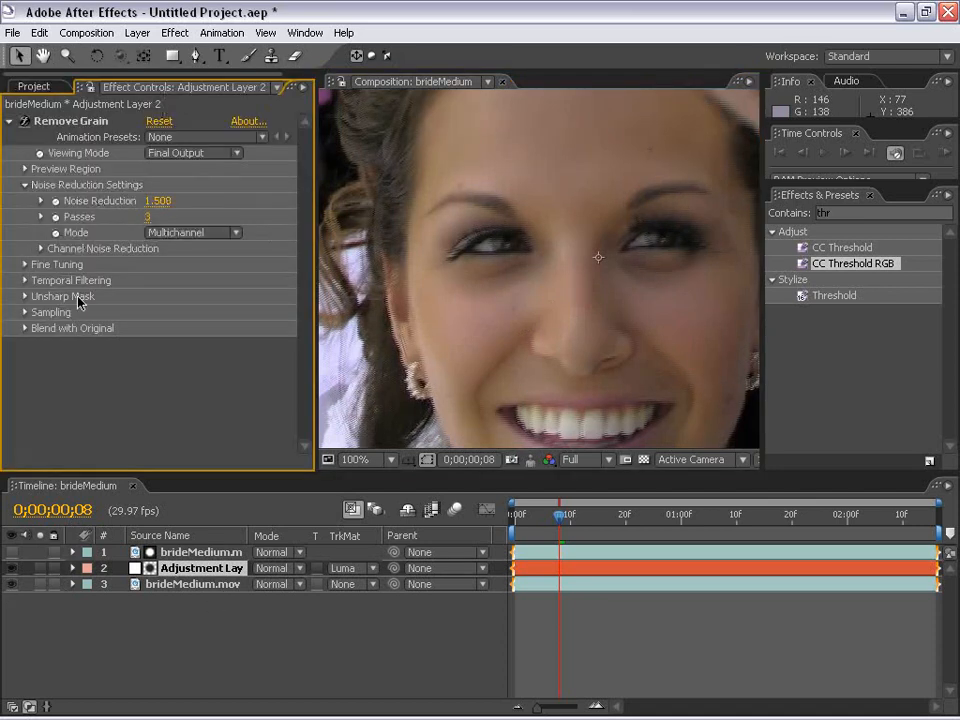
{"action": "left_click", "coordinate": [25, 265]}
{"action": "left_click", "coordinate": [25, 344]}
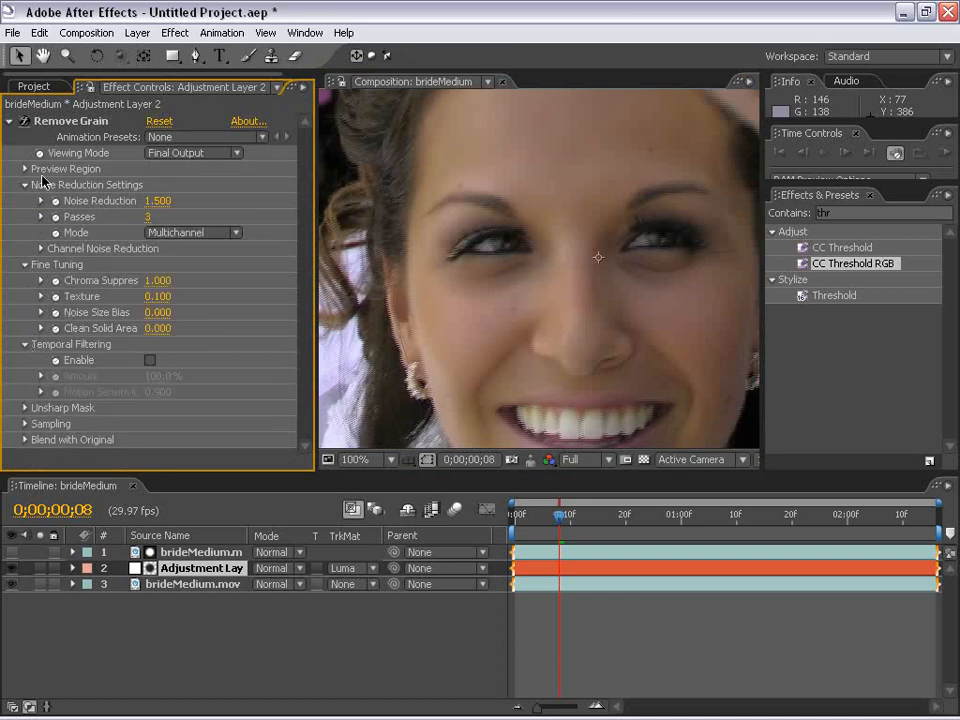
{"action": "left_click", "coordinate": [150, 360]}
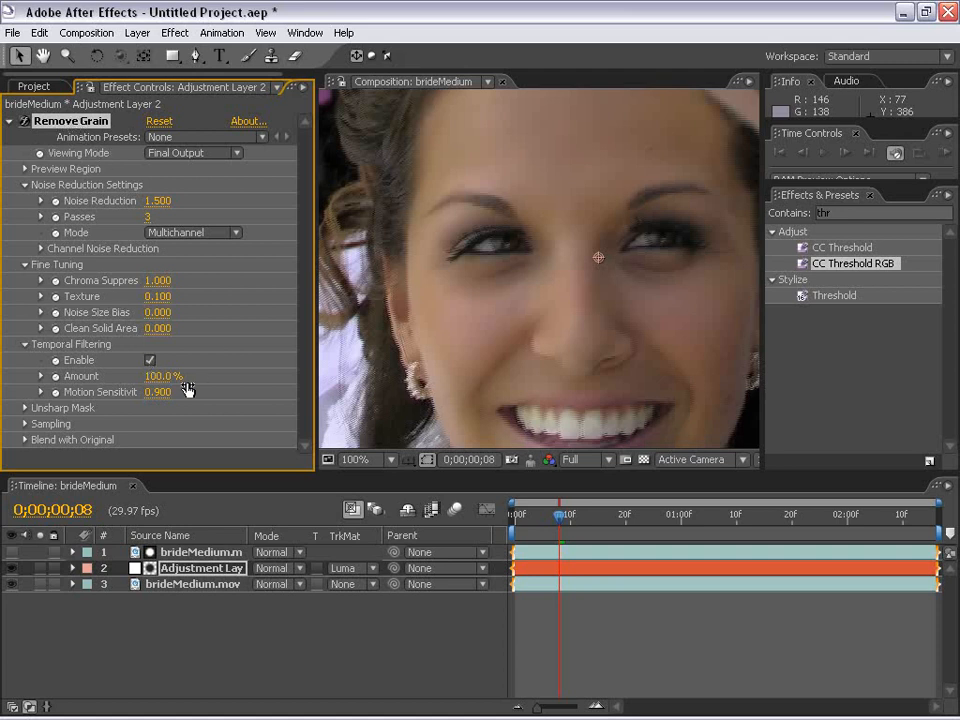
- Try Motion Sensitivity values of 1.000 and 0.950 for Remove Grain's temporal filtering, undoing the first one
{"action": "left_click_drag", "start_coordinate": [158, 392], "coordinate": [205, 393]}
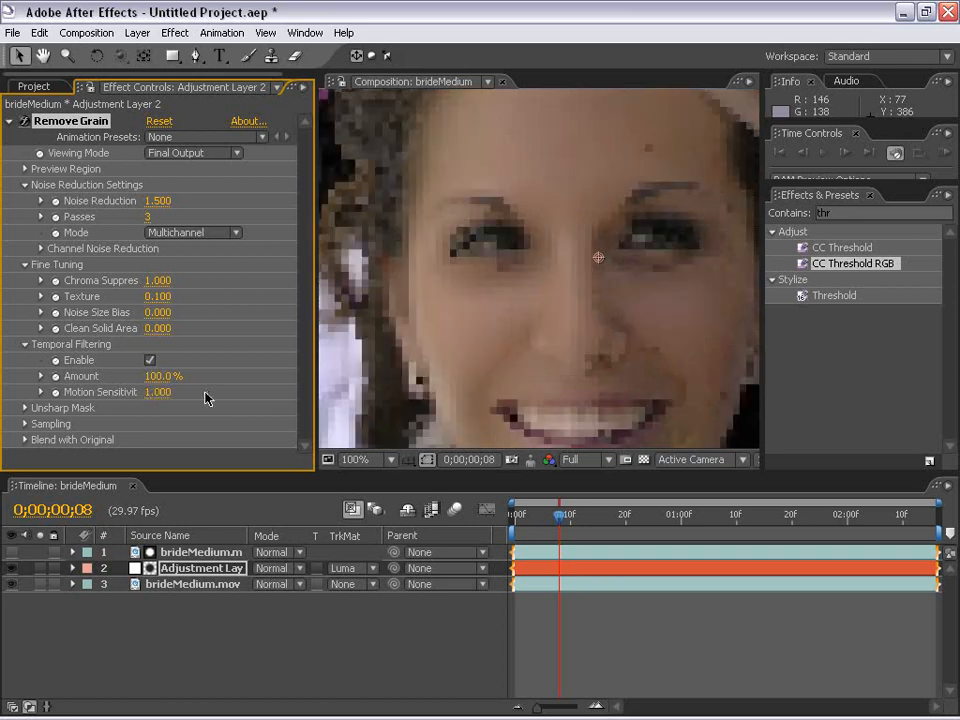
{"action": "key", "text": "ctrl+z"}
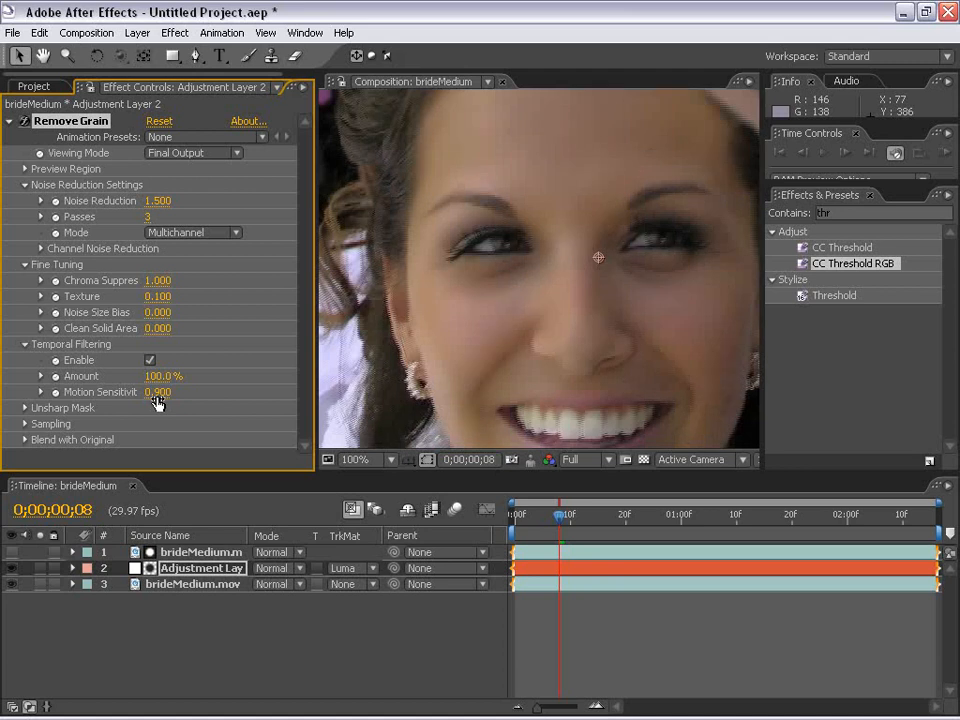
{"action": "left_click", "coordinate": [157, 396]}
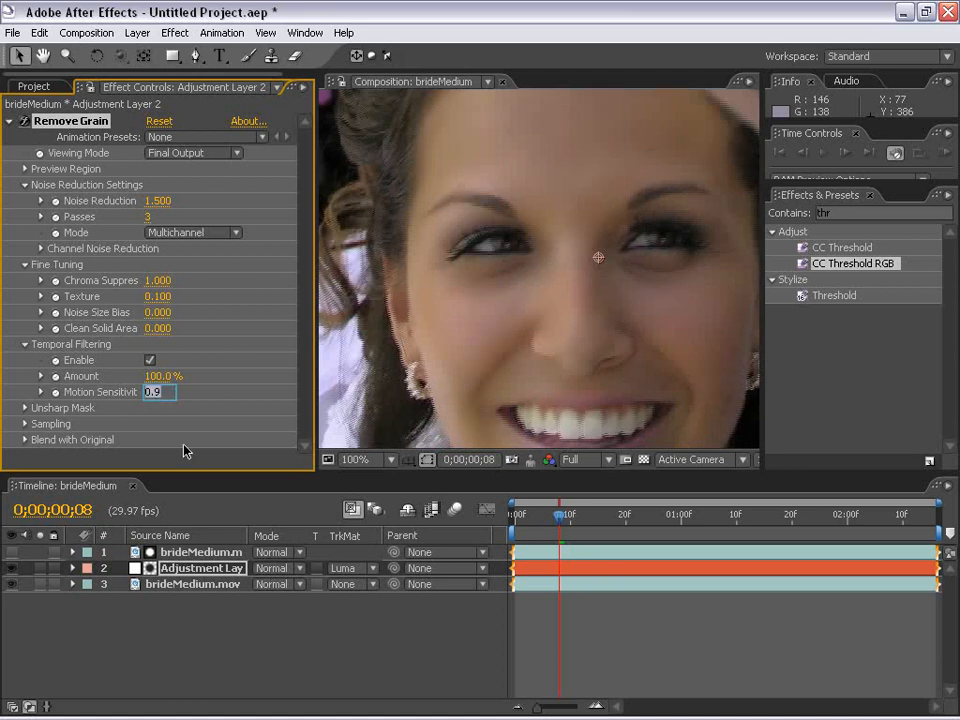
{"action": "key", "text": "BackSpace"}
{"action": "key", "text": "Return"}
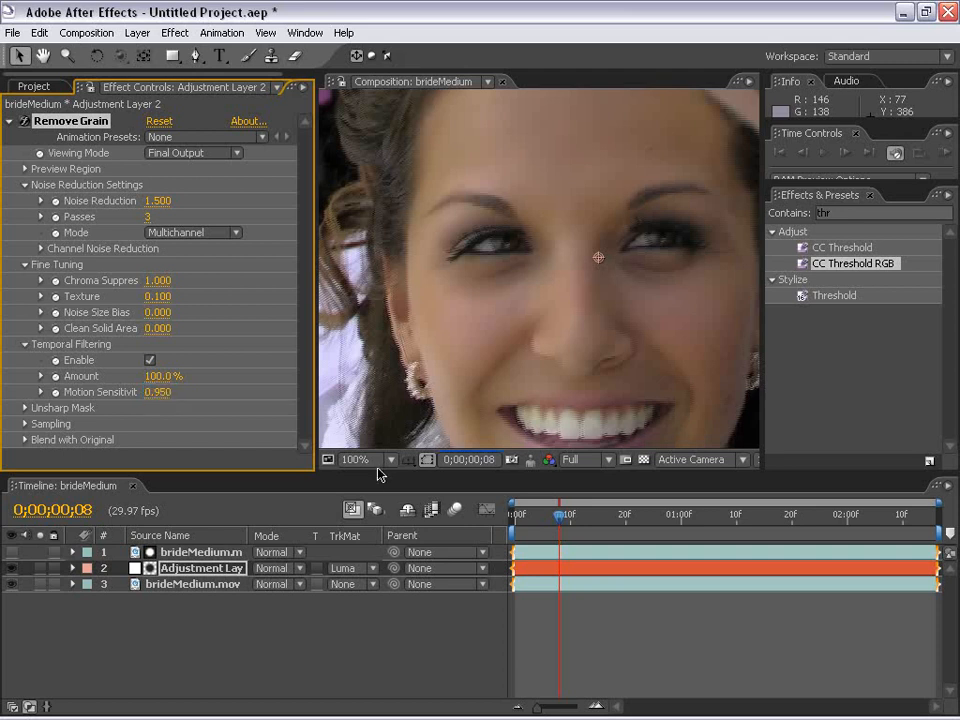
{"action": "left_click", "coordinate": [155, 392]}
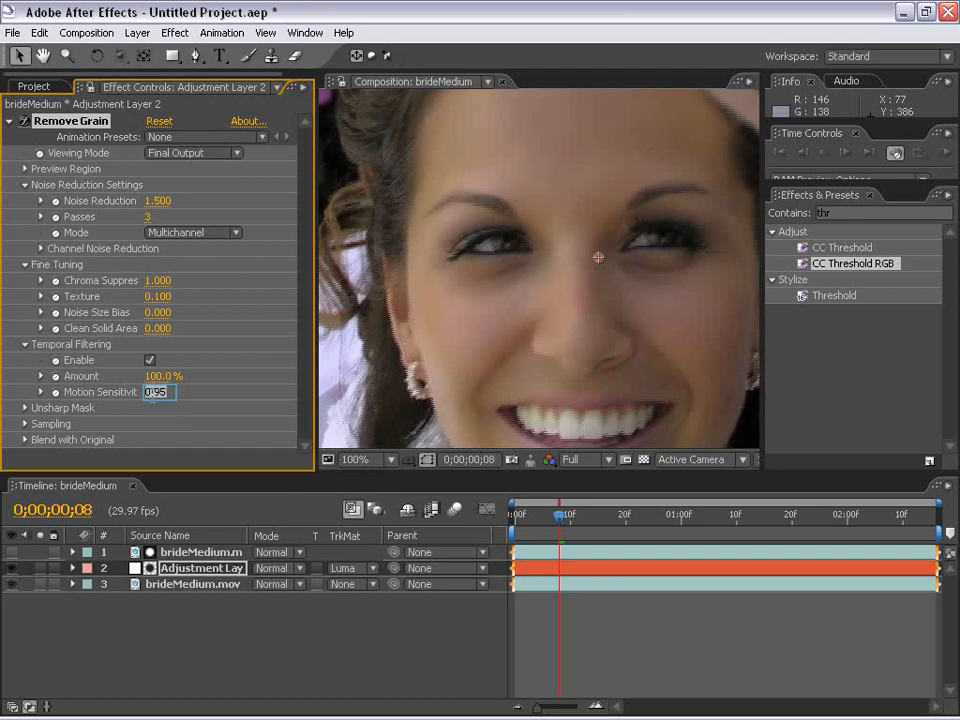
{"action": "left_click", "coordinate": [182, 412]}
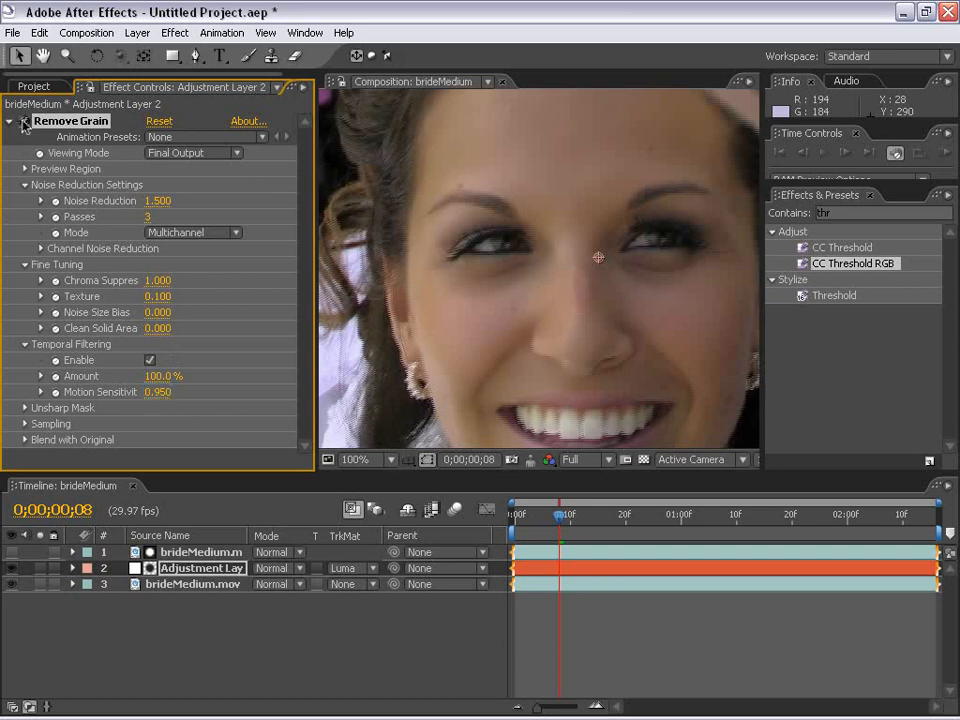
- Set the Motion Sensitivity of Remove Grain's temporal filtering to 0.925 and check the face at 100%
{"action": "left_click", "coordinate": [157, 392]}
{"action": "type", "text": ".9"}
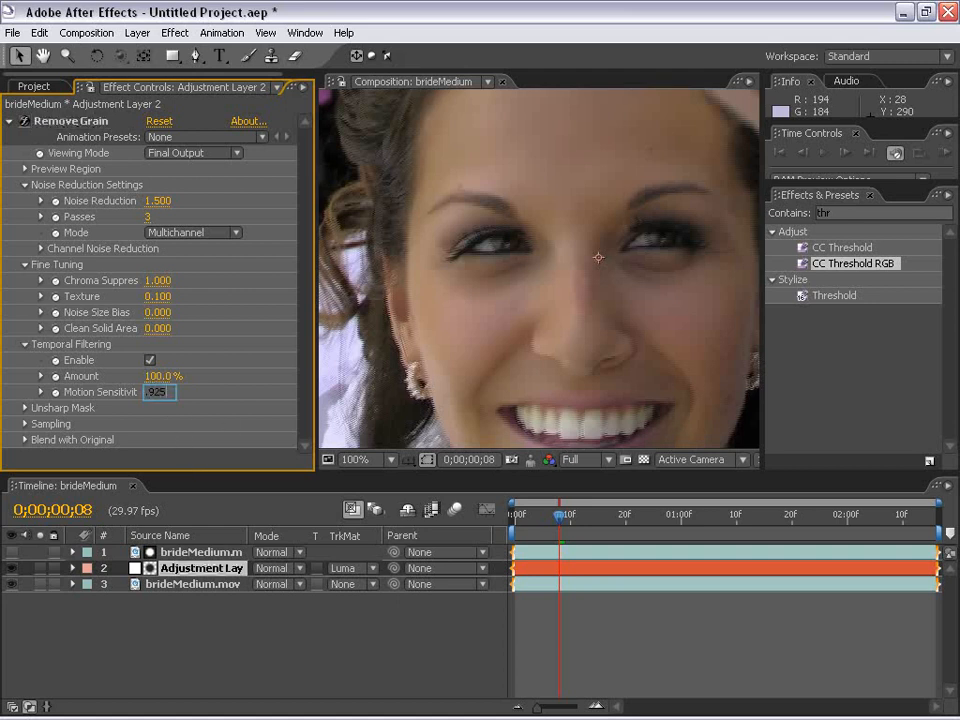
{"action": "type", "text": "25"}
{"action": "key", "text": "Return"}
{"action": "left_click", "coordinate": [620, 615]}
{"action": "left_click_drag", "start_coordinate": [592, 437], "coordinate": [574, 281]}
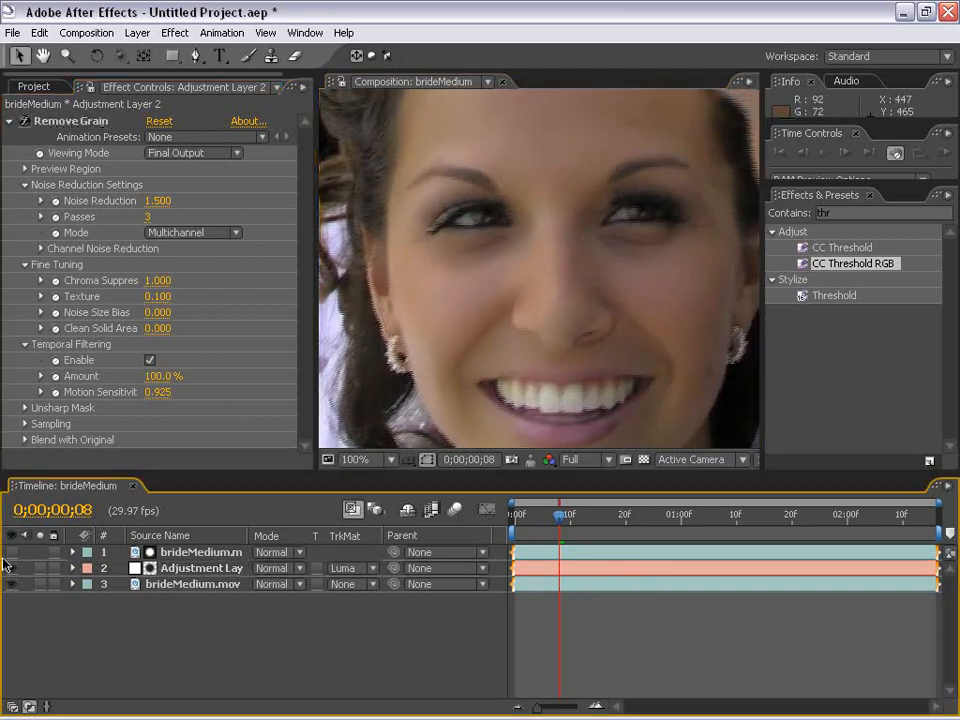
- Show the black-and-white threshold layer on top and rename it "matte"
{"action": "left_click", "coordinate": [11, 552]}
{"action": "left_click", "coordinate": [195, 552]}
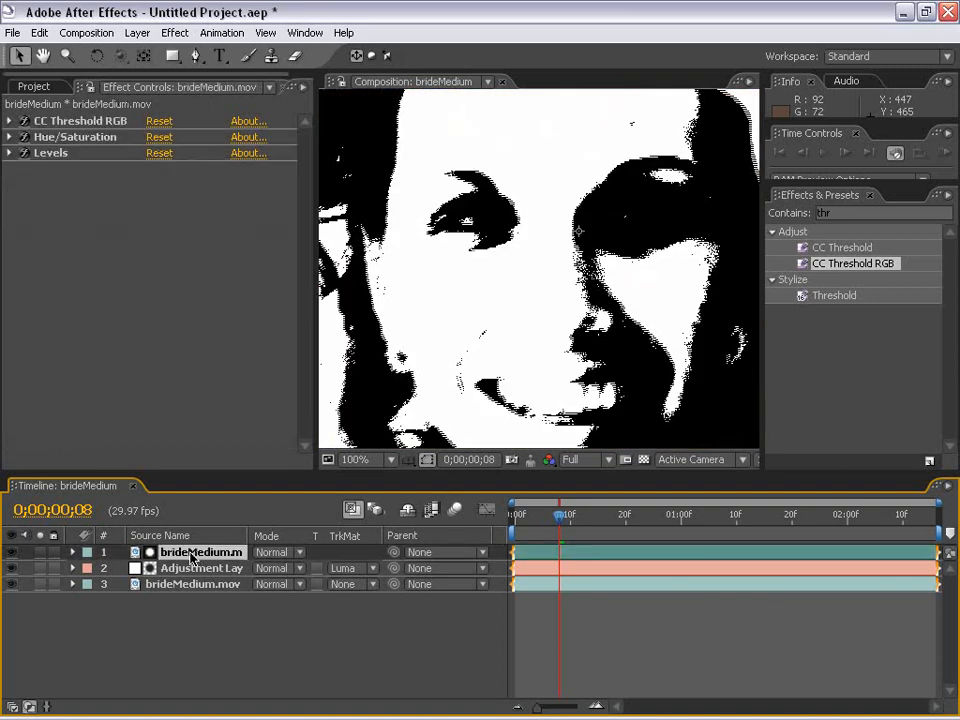
{"action": "key", "text": "Return"}
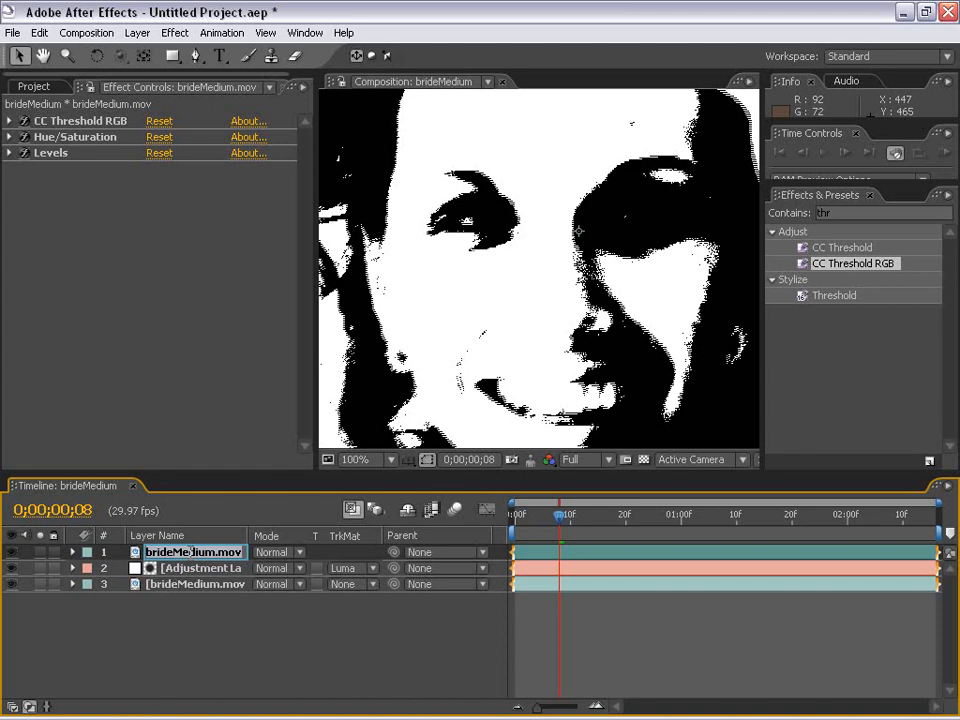
{"action": "type", "text": "mat"}
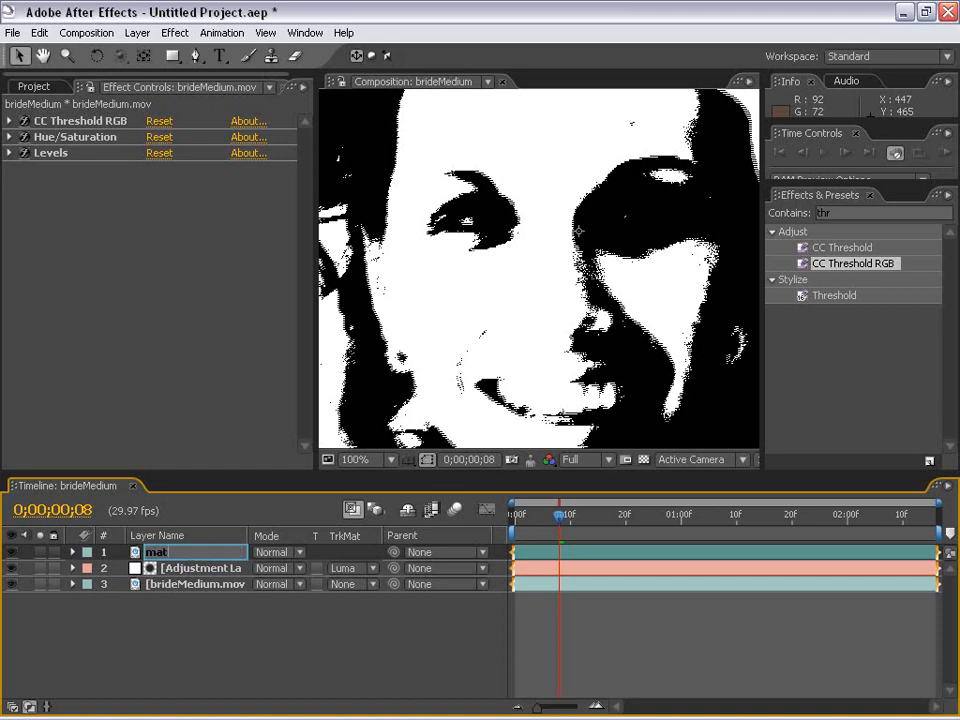
{"action": "type", "text": "te"}
{"action": "key", "text": "Return"}
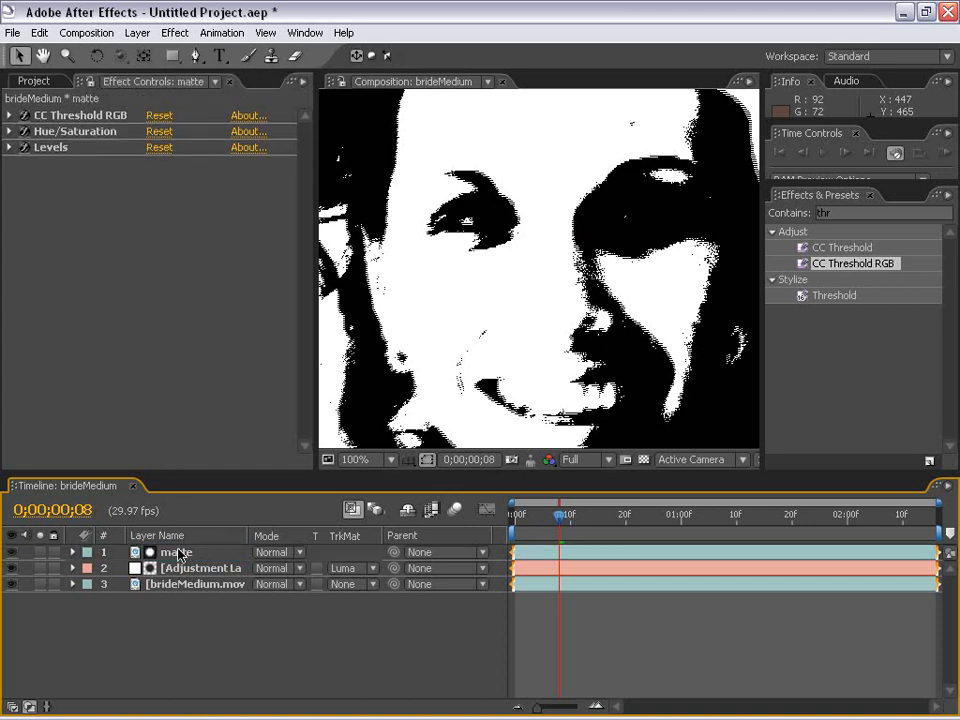
{"action": "left_click", "coordinate": [176, 622]}
- Apply Fast Blur with a Blurriness of 6.0 to the matte layer and hide that layer again
{"action": "left_click", "coordinate": [543, 555]}
{"action": "key", "text": "h"}
{"action": "left_click_drag", "start_coordinate": [467, 289], "coordinate": [435, 340]}
{"action": "left_click", "coordinate": [175, 32]}
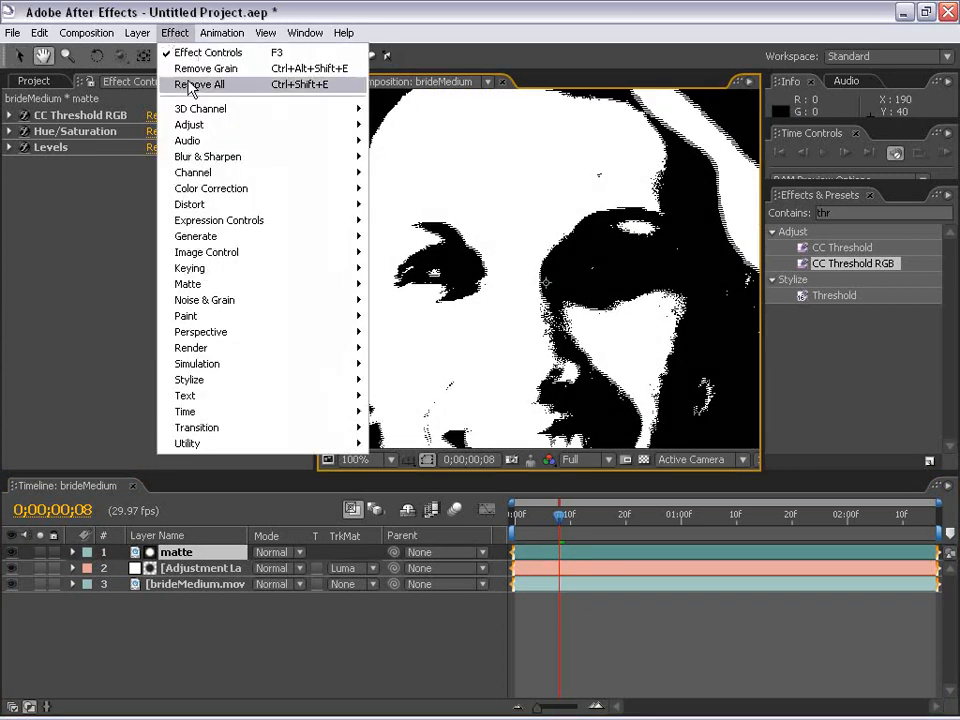
{"action": "mouse_move", "coordinate": [225, 156]}
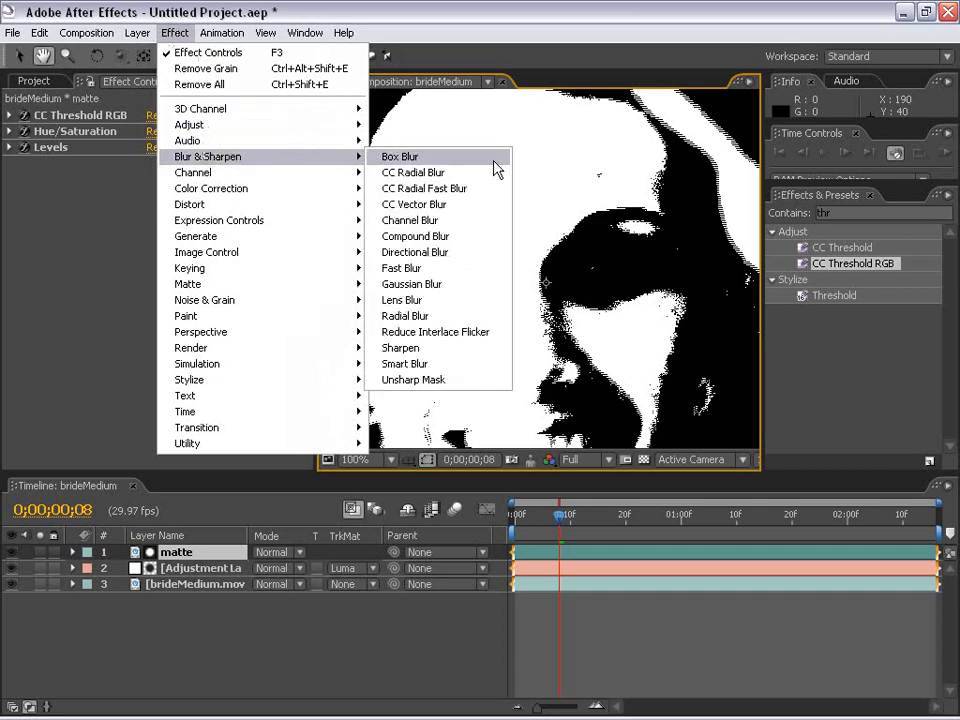
{"action": "left_click", "coordinate": [405, 268]}
{"action": "left_click", "coordinate": [152, 195]}
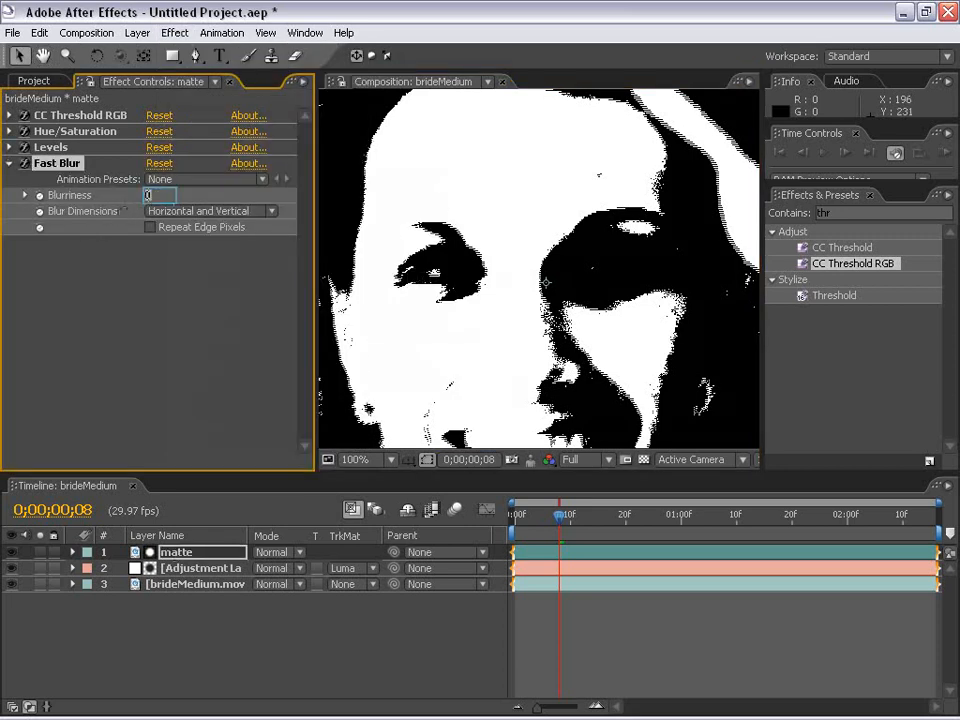
{"action": "type", "text": "6."}
{"action": "key", "text": "Return"}
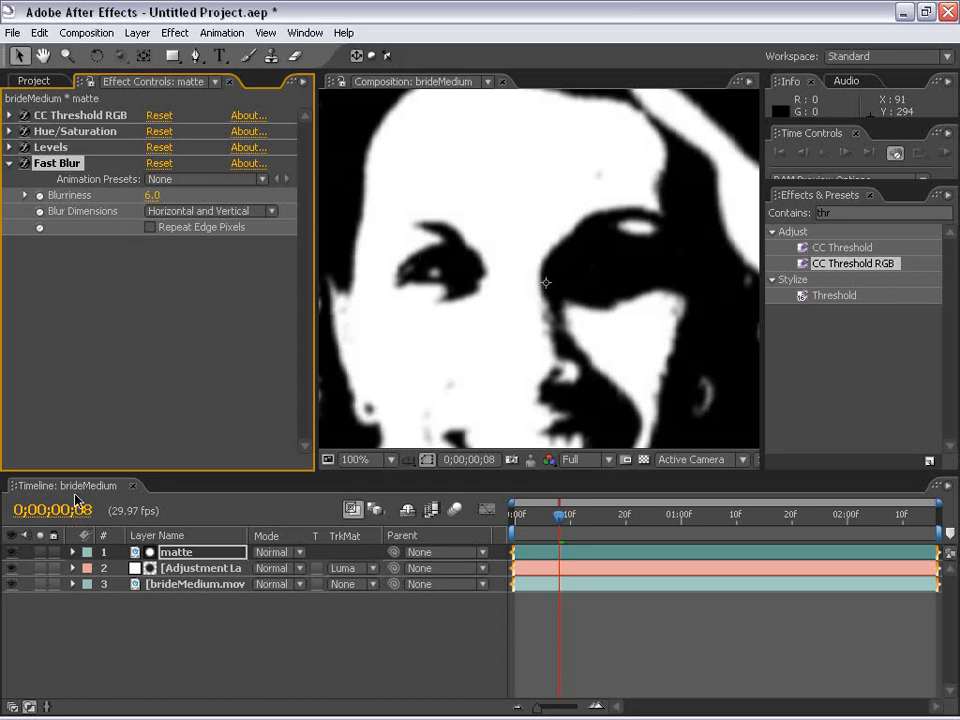
{"action": "left_click", "coordinate": [11, 552]}
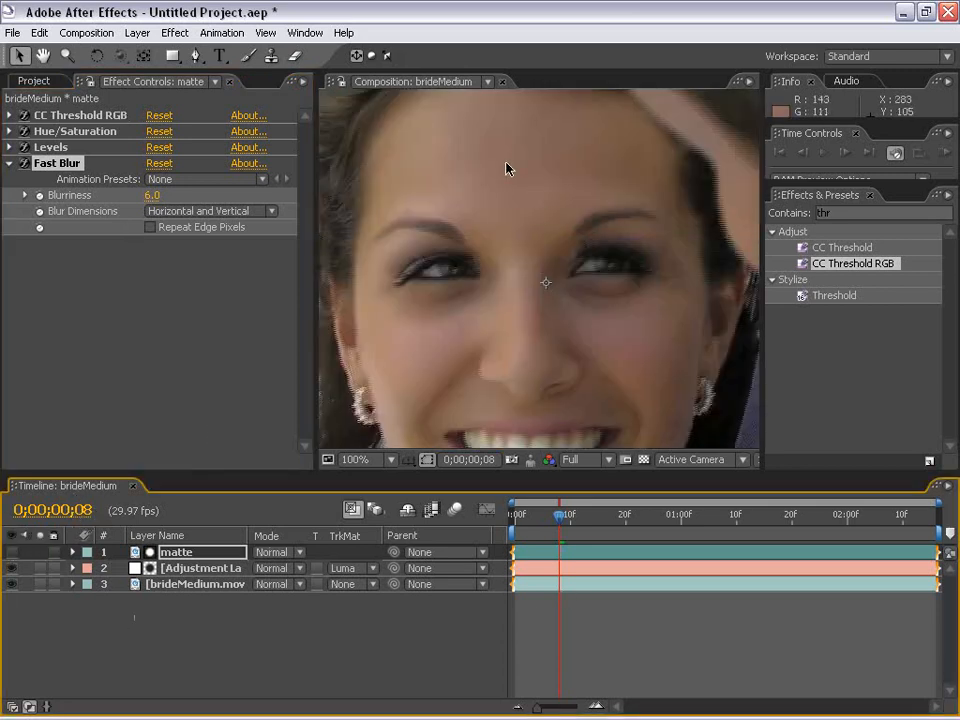
- Examine the smoothed skin across the bride's eyes, nose and mouth at 100% and 200% magnification
{"action": "left_click_drag", "start_coordinate": [480, 326], "coordinate": [480, 270]}
{"action": "left_click_drag", "start_coordinate": [592, 282], "coordinate": [544, 328]}
{"action": "left_click_drag", "start_coordinate": [486, 219], "coordinate": [495, 234]}
{"action": "scroll", "coordinate": [463, 296], "scroll_direction": "up", "scroll_amount": 1}
{"action": "left_click_drag", "start_coordinate": [442, 263], "coordinate": [519, 313]}
{"action": "scroll", "coordinate": [528, 265], "scroll_direction": "down", "scroll_amount": 1}
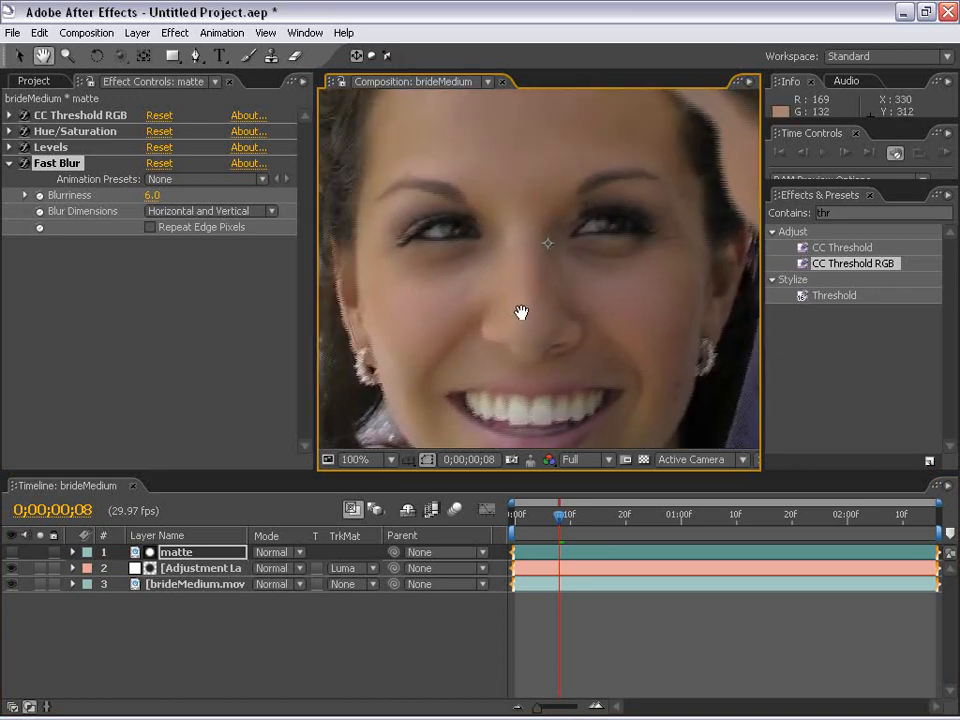
{"action": "left_click_drag", "start_coordinate": [467, 394], "coordinate": [478, 319]}
{"action": "left_click_drag", "start_coordinate": [482, 215], "coordinate": [512, 297]}
{"action": "scroll", "coordinate": [500, 285], "scroll_direction": "up", "scroll_amount": 1}
{"action": "left_click_drag", "start_coordinate": [452, 252], "coordinate": [474, 309]}
{"action": "left_click_drag", "start_coordinate": [595, 283], "coordinate": [544, 287]}
{"action": "scroll", "coordinate": [548, 292], "scroll_direction": "down", "scroll_amount": 1}
{"action": "left_click_drag", "start_coordinate": [606, 388], "coordinate": [582, 299]}
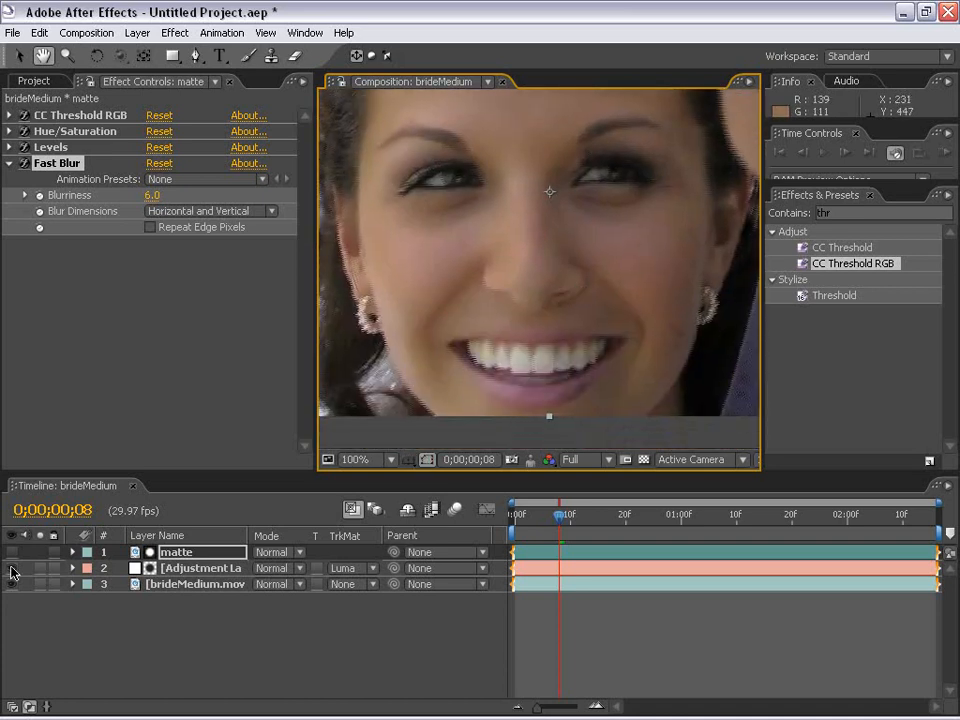
{"action": "left_click_drag", "start_coordinate": [450, 244], "coordinate": [514, 281]}
{"action": "scroll", "coordinate": [540, 339], "scroll_direction": "up", "scroll_amount": 1}
{"action": "left_click_drag", "start_coordinate": [540, 339], "coordinate": [538, 300]}
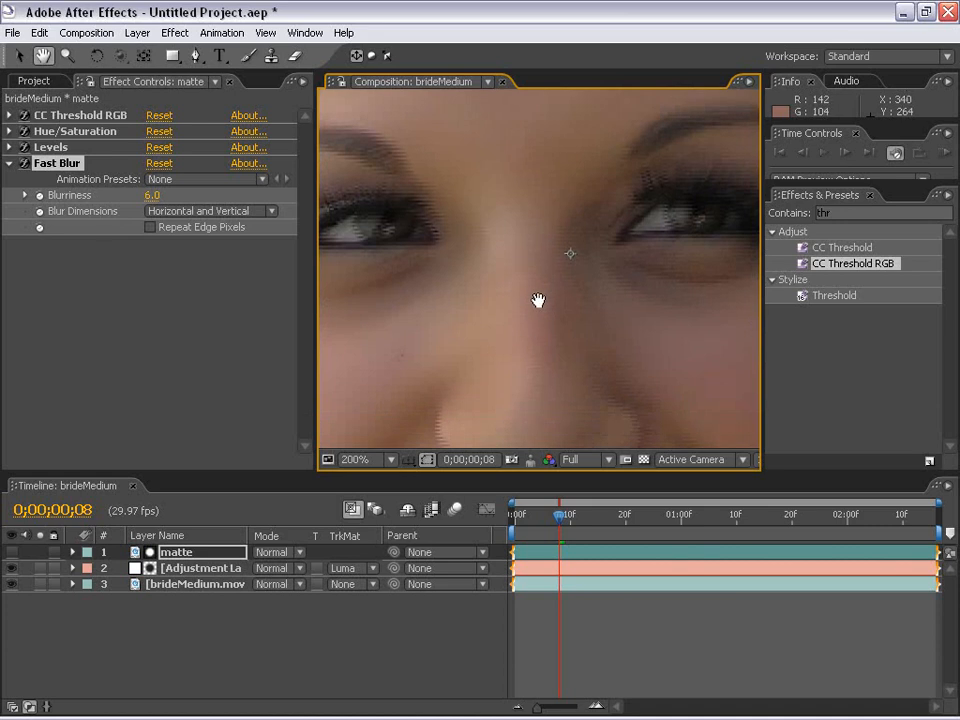
- Compare the face with and without the adjustment layer, at 200% and with the whole frame in view
{"action": "left_click", "coordinate": [11, 568]}
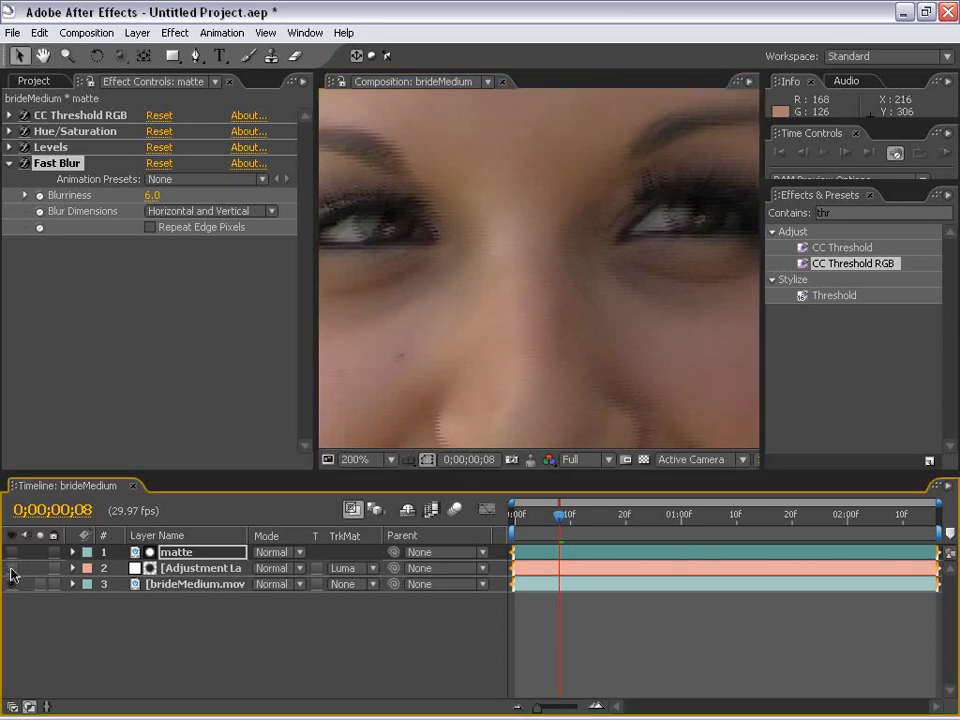
{"action": "scroll", "coordinate": [540, 340], "scroll_direction": "down", "scroll_amount": 1}
{"action": "left_click_drag", "start_coordinate": [580, 336], "coordinate": [571, 288]}
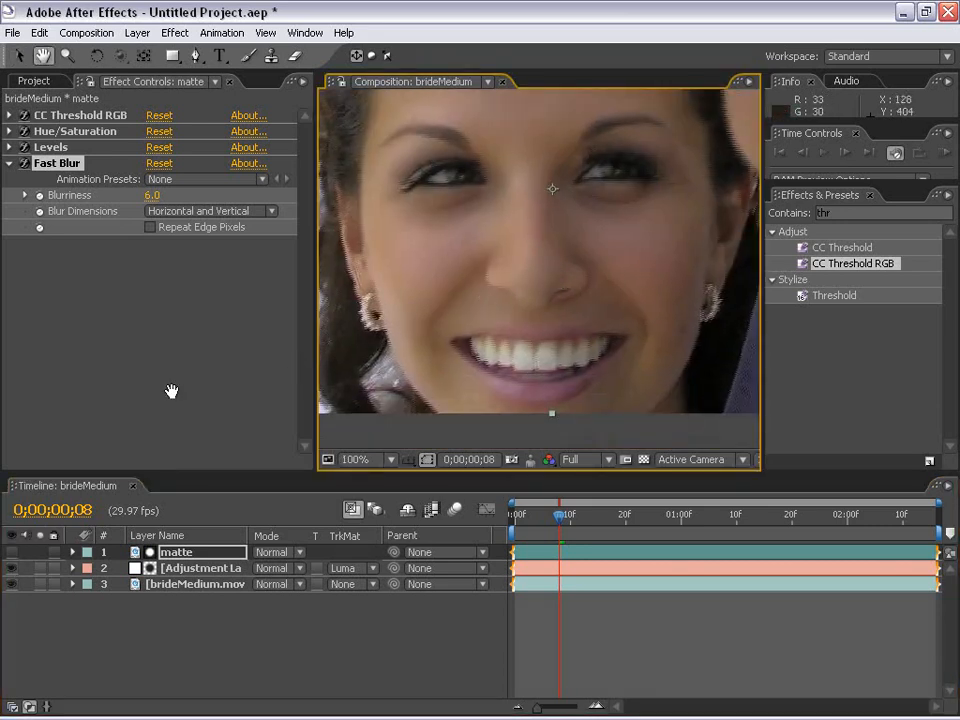
{"action": "scroll", "coordinate": [558, 335], "scroll_direction": "down", "scroll_amount": 2}
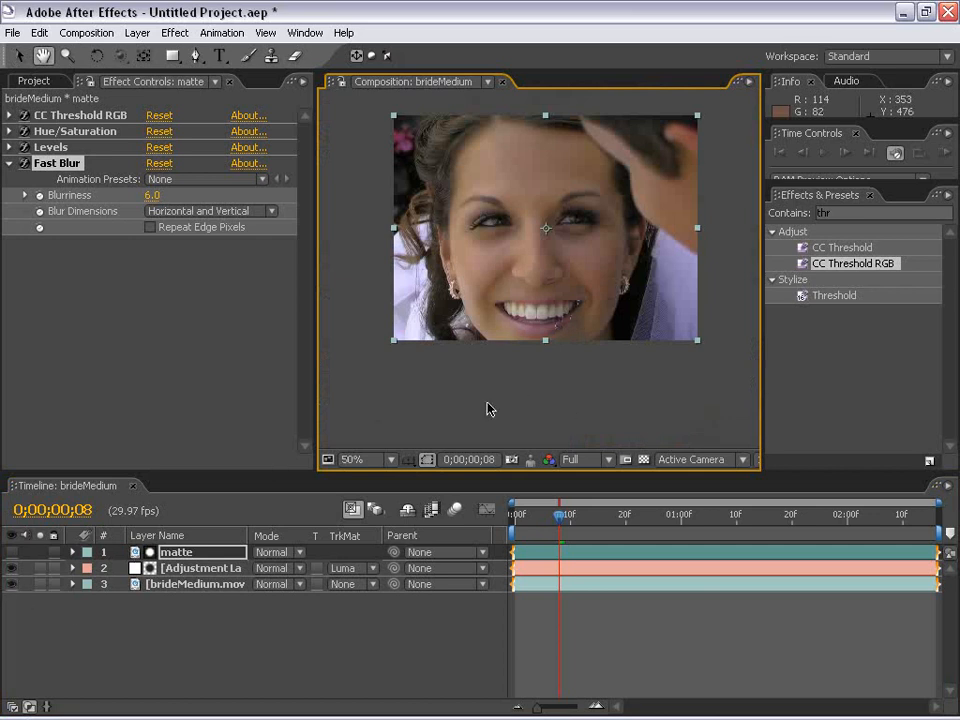
{"action": "left_click", "coordinate": [10, 572]}
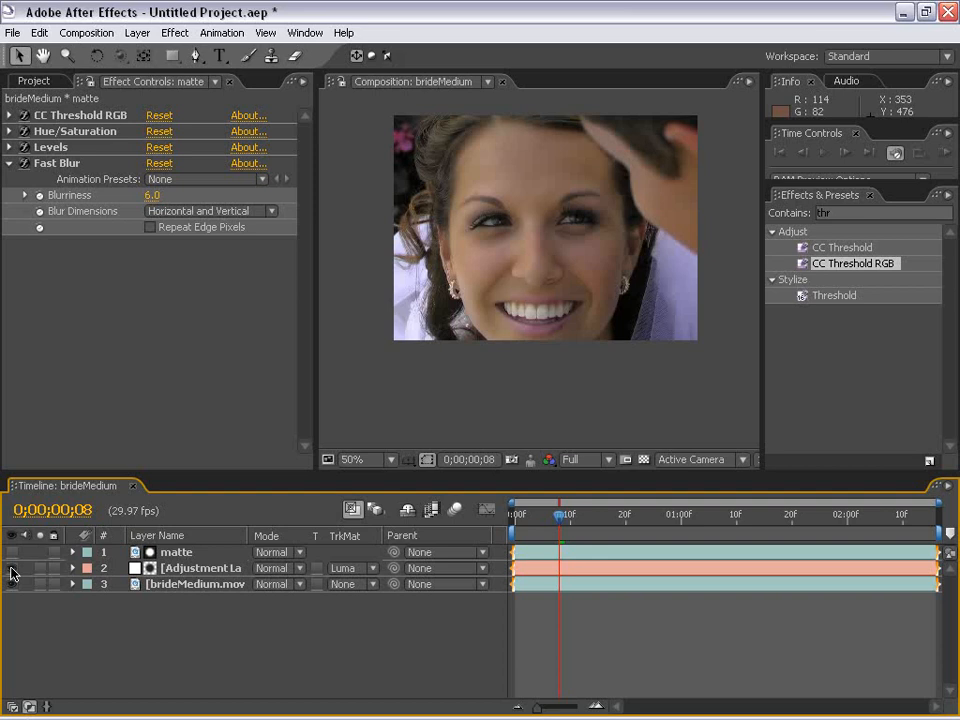
- Render part of a RAM preview, stop it, and inspect the frame at 100% in a maximized composition view before restoring the layout
{"action": "left_click", "coordinate": [941, 152]}
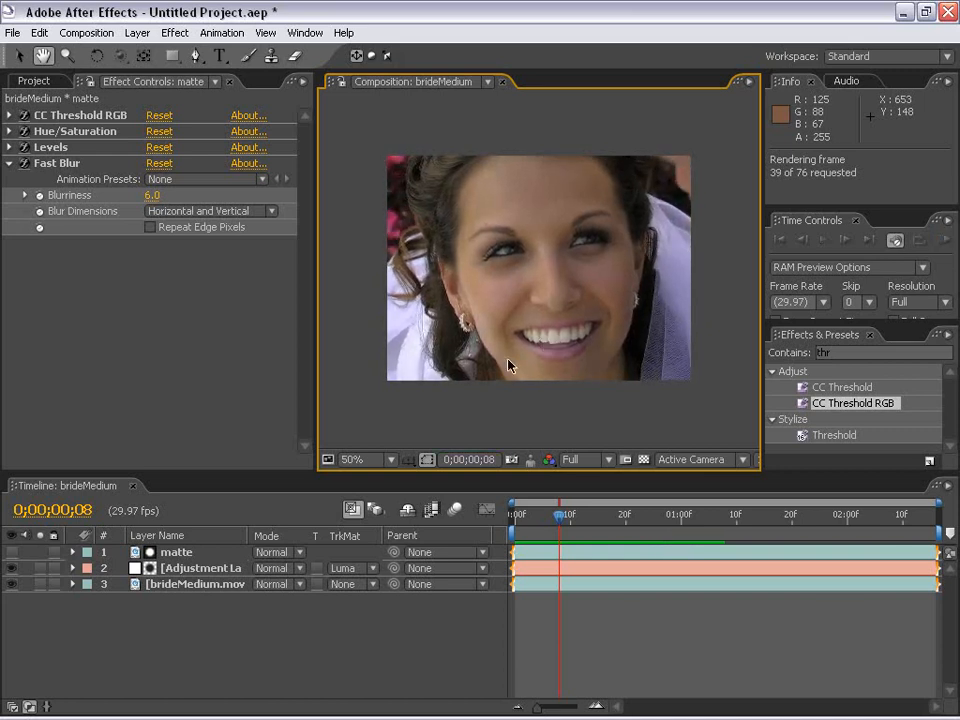
{"action": "key", "text": "space"}
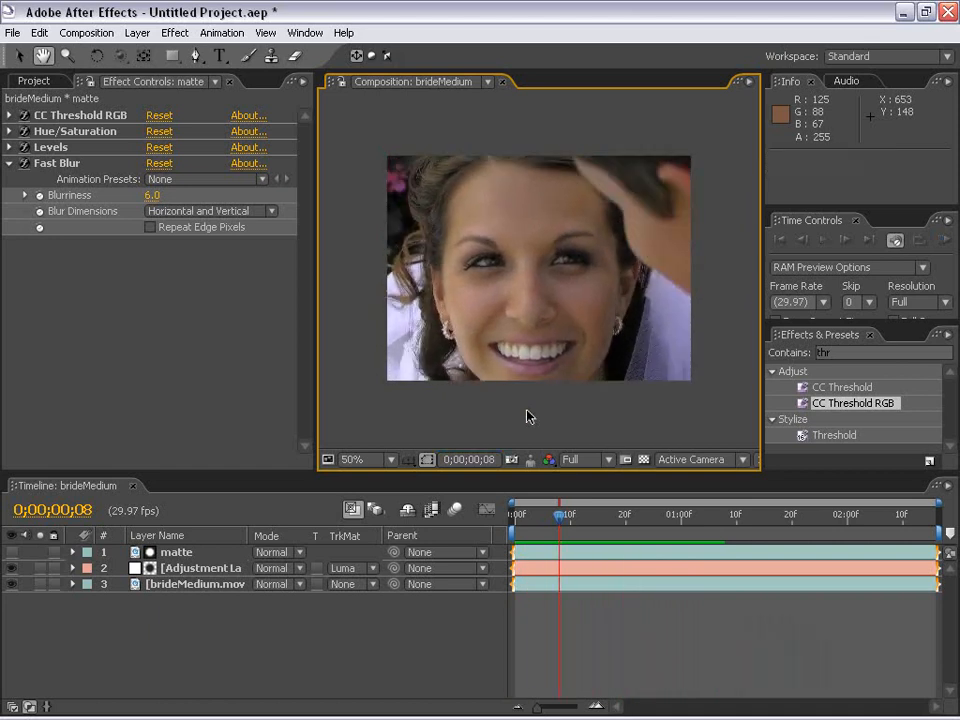
{"action": "key", "text": "grave"}
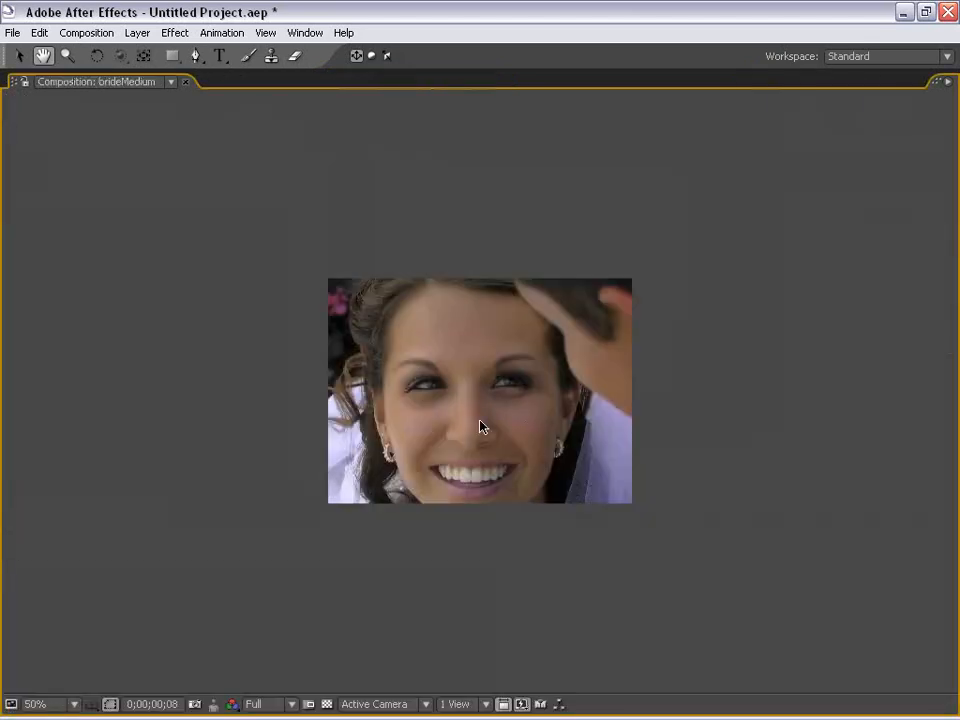
{"action": "key", "text": "period"}
{"action": "left_click_drag", "start_coordinate": [514, 500], "coordinate": [452, 445]}
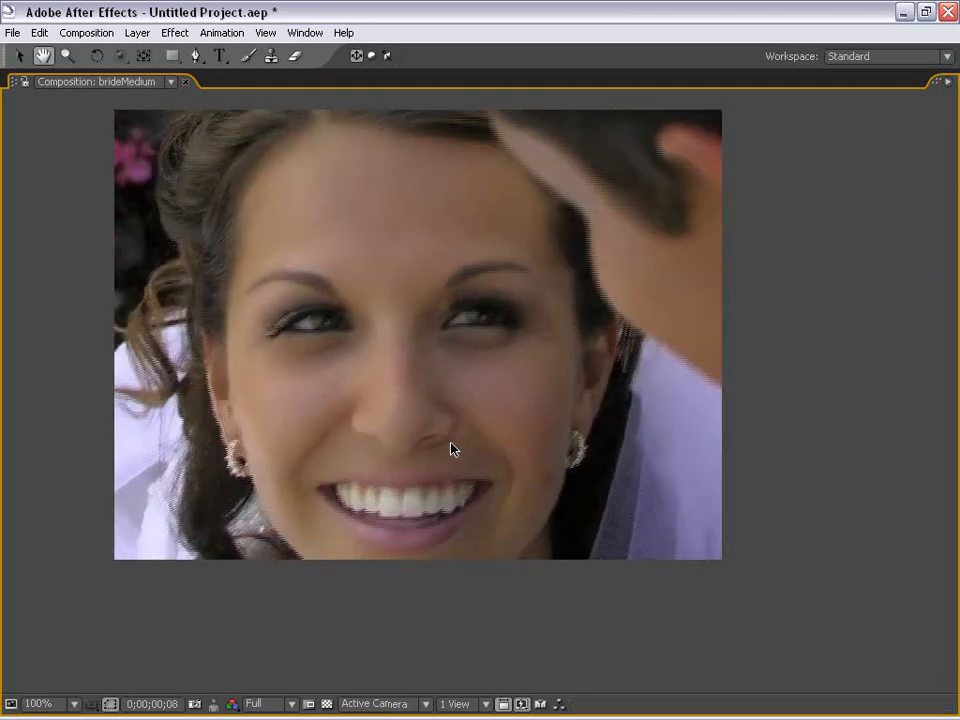
{"action": "key", "text": "grave"}
- Go to 0;00;00;16 and examine the skin around the nose and mouth at 200% and 400%
{"action": "left_click", "coordinate": [641, 522]}
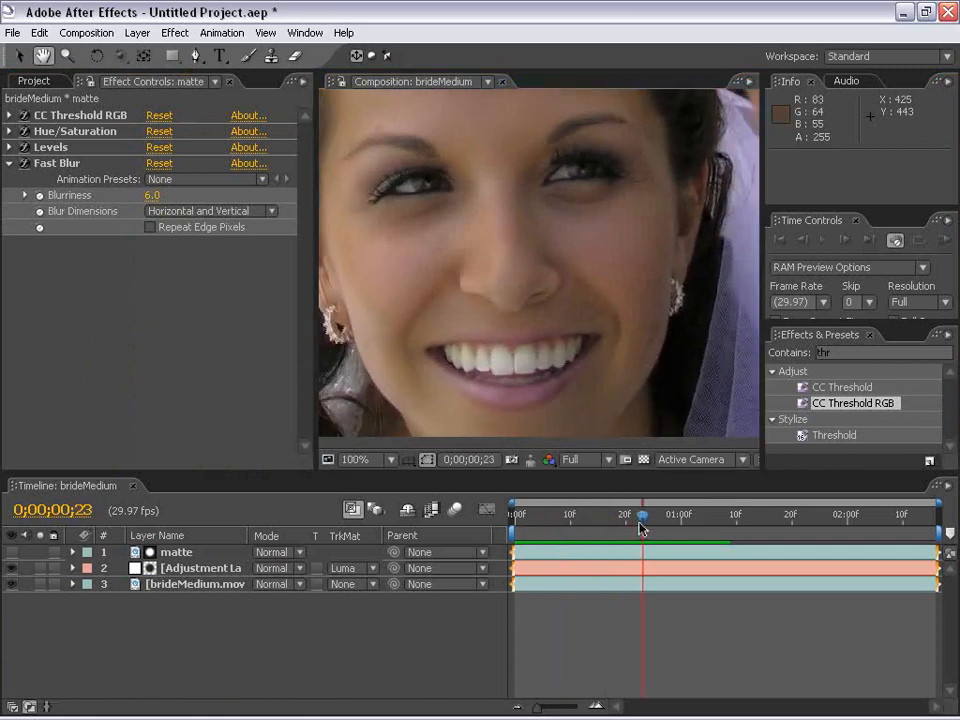
{"action": "left_click_drag", "start_coordinate": [641, 522], "coordinate": [598, 518]}
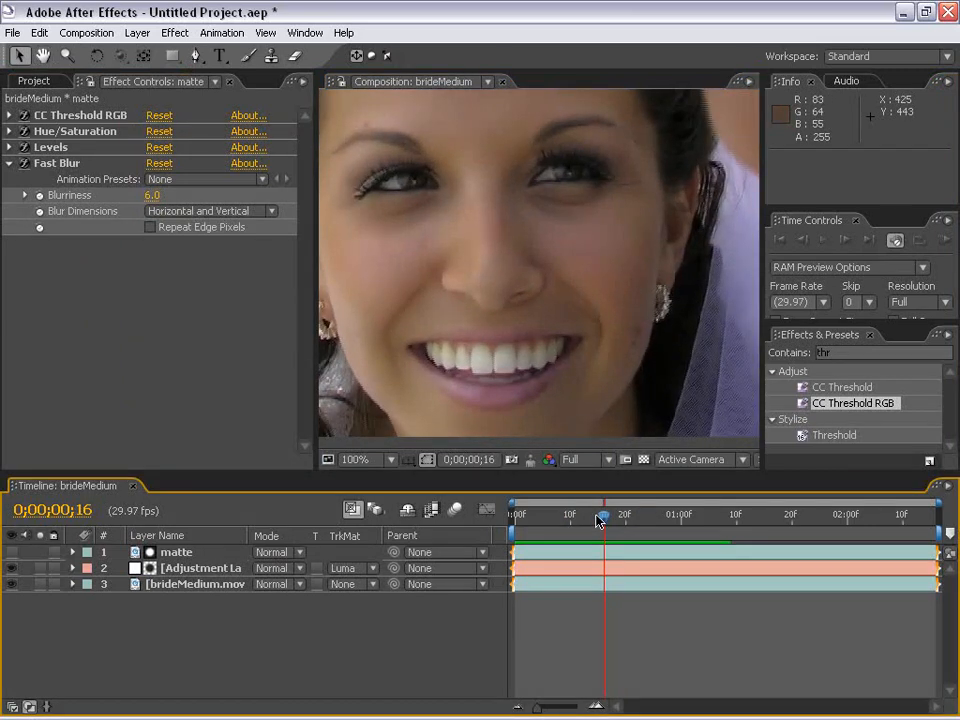
{"action": "key", "text": "space"}
{"action": "scroll", "coordinate": [435, 285], "scroll_direction": "up", "scroll_amount": 1}
{"action": "left_click_drag", "start_coordinate": [400, 358], "coordinate": [484, 274]}
{"action": "left_click_drag", "start_coordinate": [722, 344], "coordinate": [611, 253]}
{"action": "left_click_drag", "start_coordinate": [512, 272], "coordinate": [501, 298]}
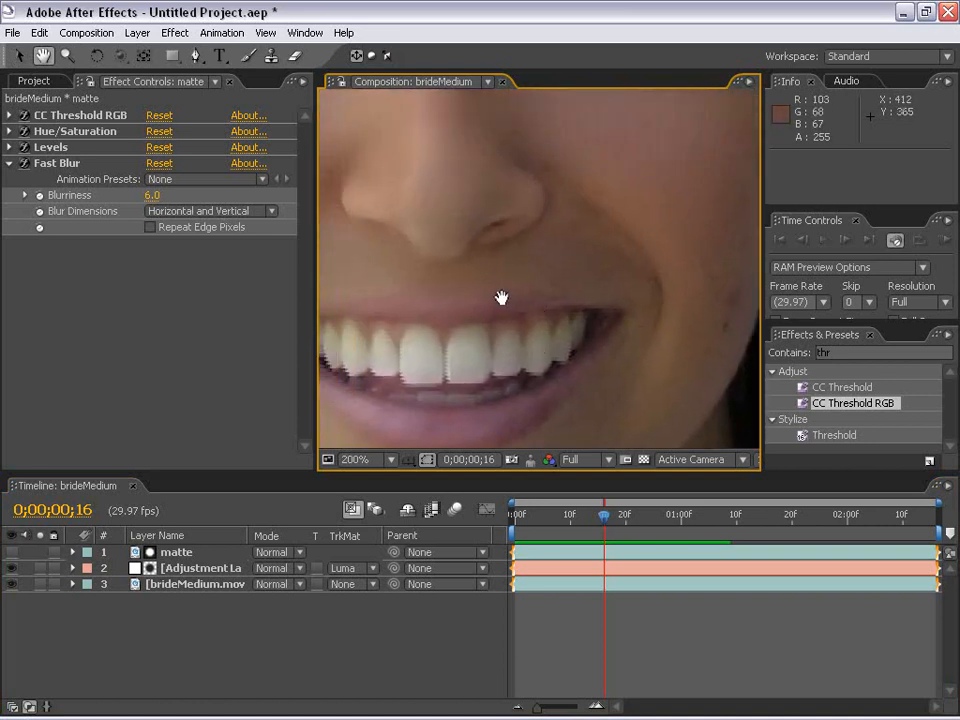
{"action": "scroll", "coordinate": [501, 298], "scroll_direction": "up", "scroll_amount": 1}
{"action": "left_click_drag", "start_coordinate": [600, 353], "coordinate": [544, 223]}
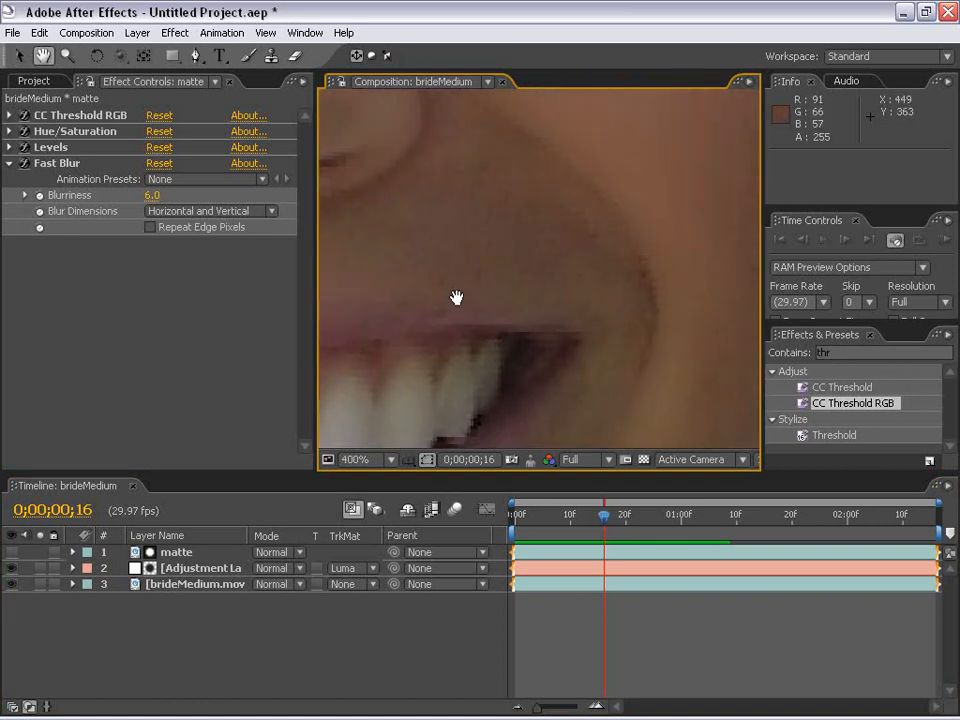
{"action": "left_click_drag", "start_coordinate": [435, 285], "coordinate": [521, 176]}
{"action": "scroll", "coordinate": [523, 302], "scroll_direction": "down", "scroll_amount": 1}
{"action": "left_click_drag", "start_coordinate": [523, 302], "coordinate": [566, 313]}
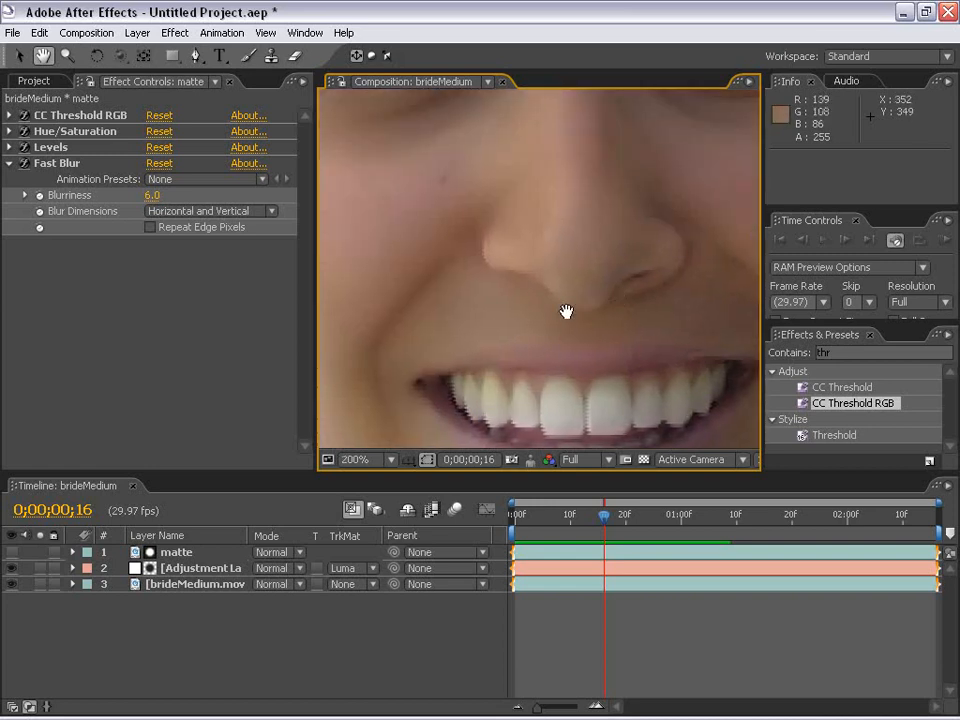
{"action": "scroll", "coordinate": [612, 371], "scroll_direction": "up", "scroll_amount": 1}
{"action": "left_click_drag", "start_coordinate": [612, 371], "coordinate": [467, 257]}
{"action": "left_click_drag", "start_coordinate": [551, 246], "coordinate": [557, 321]}
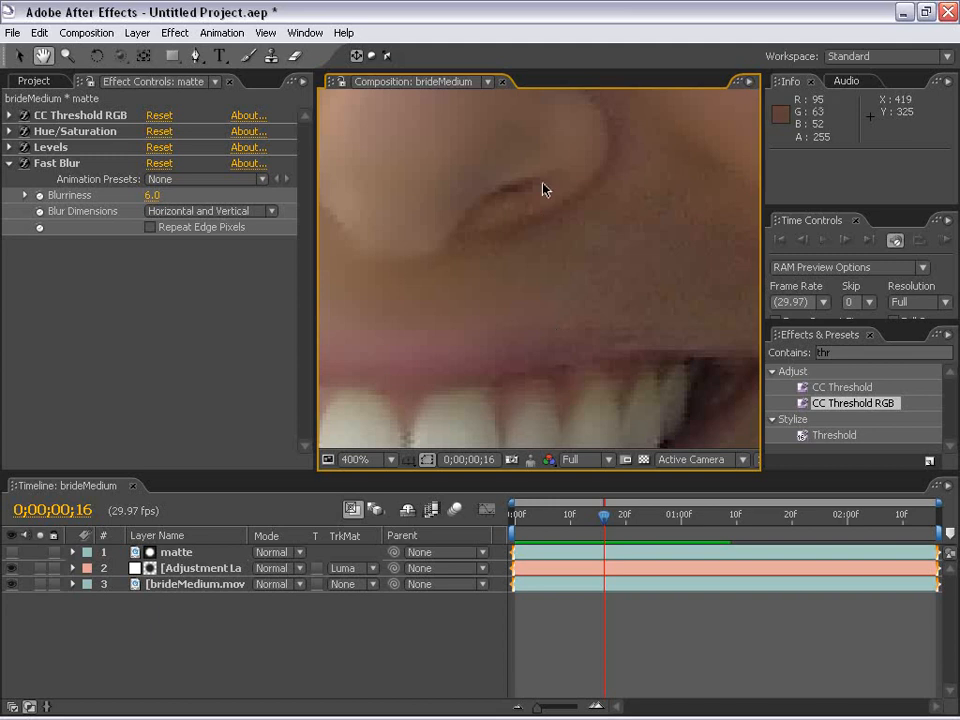
{"action": "scroll", "coordinate": [543, 190], "scroll_direction": "down", "scroll_amount": 1}
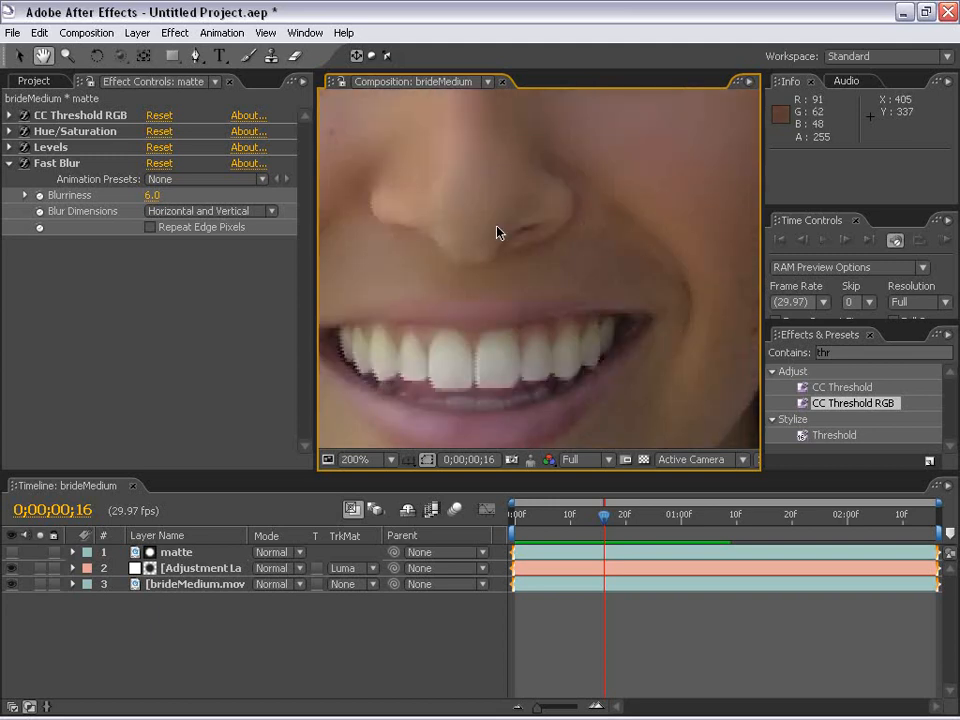
- Review the adjustment layer's Remove Grain settings and the matte, and inspect the skin between eyebrow and hairline at 400%
{"action": "left_click", "coordinate": [197, 568]}
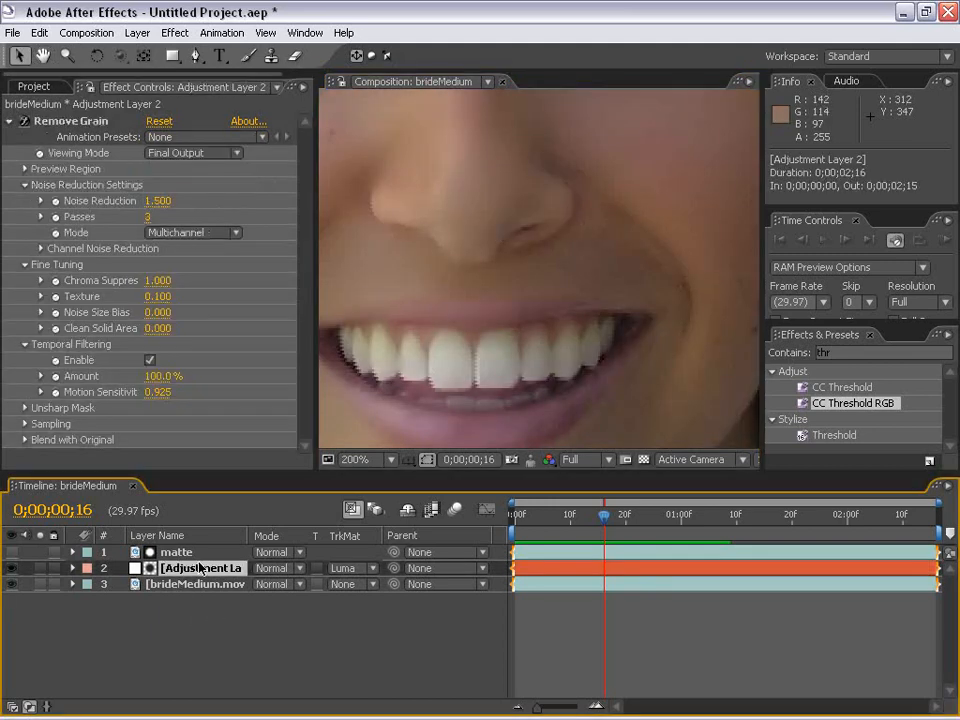
{"action": "left_click", "coordinate": [206, 634]}
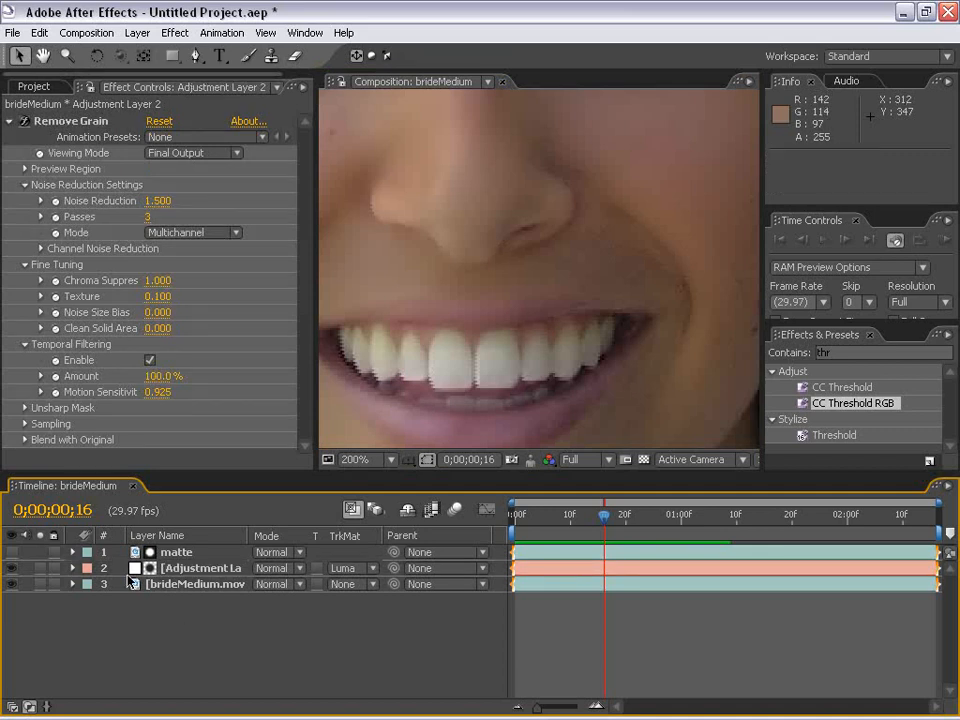
{"action": "left_click", "coordinate": [12, 552]}
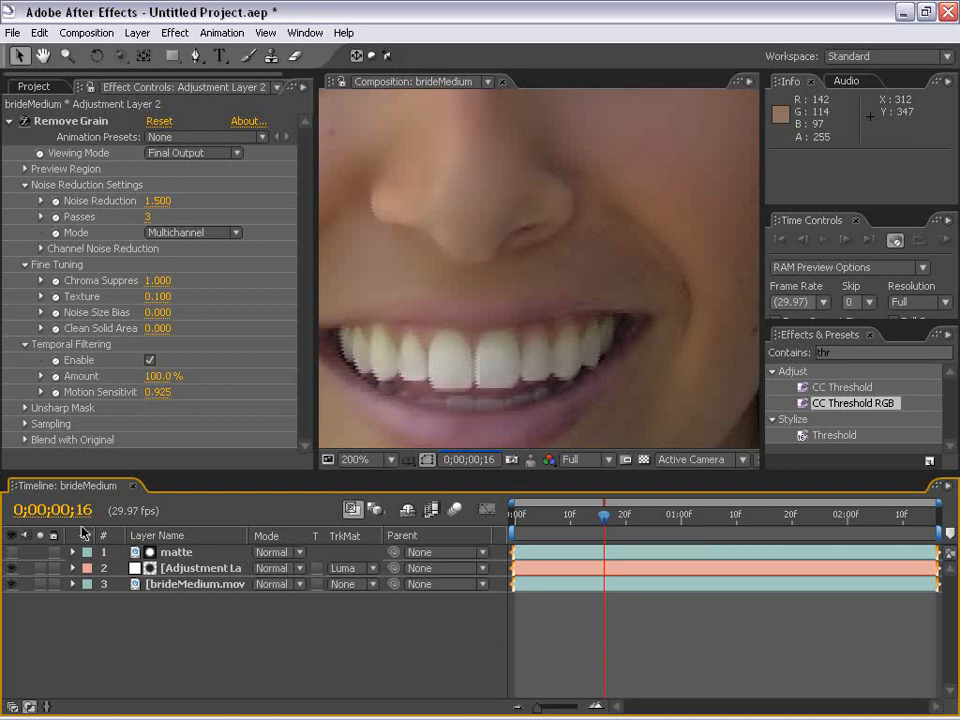
{"action": "key", "text": "h"}
{"action": "left_click_drag", "start_coordinate": [429, 208], "coordinate": [514, 289]}
{"action": "scroll", "coordinate": [514, 289], "scroll_direction": "up", "scroll_amount": 1}
{"action": "left_click_drag", "start_coordinate": [582, 120], "coordinate": [600, 331]}
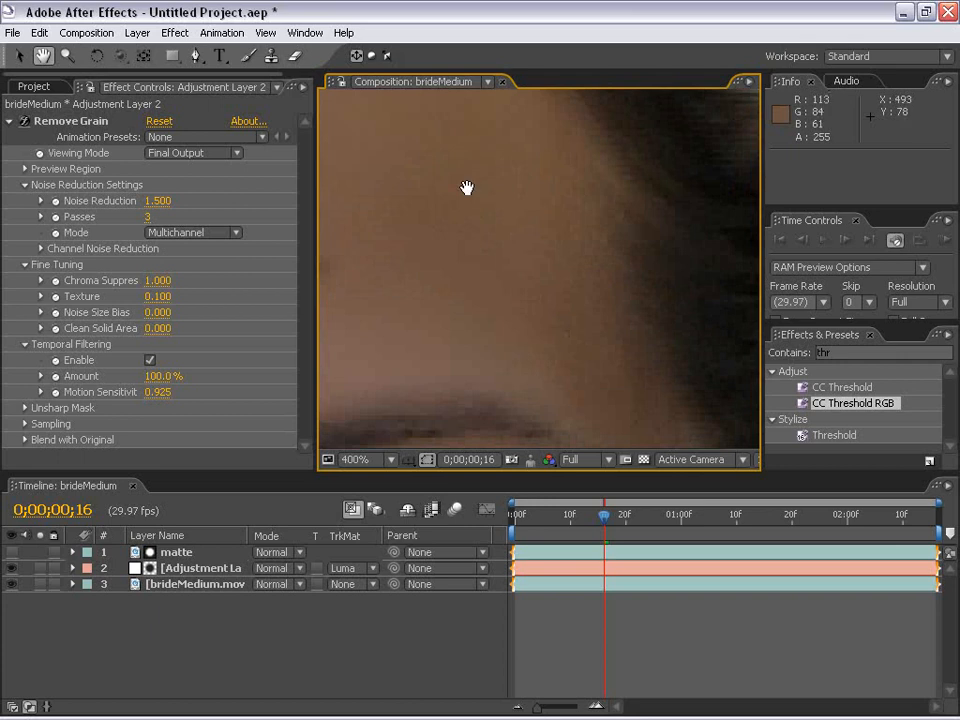
- Apply Add Grain to the adjustment layer with the Kodak Vision 250D (5246) preset and Final Output viewing mode
{"action": "left_click", "coordinate": [185, 568]}
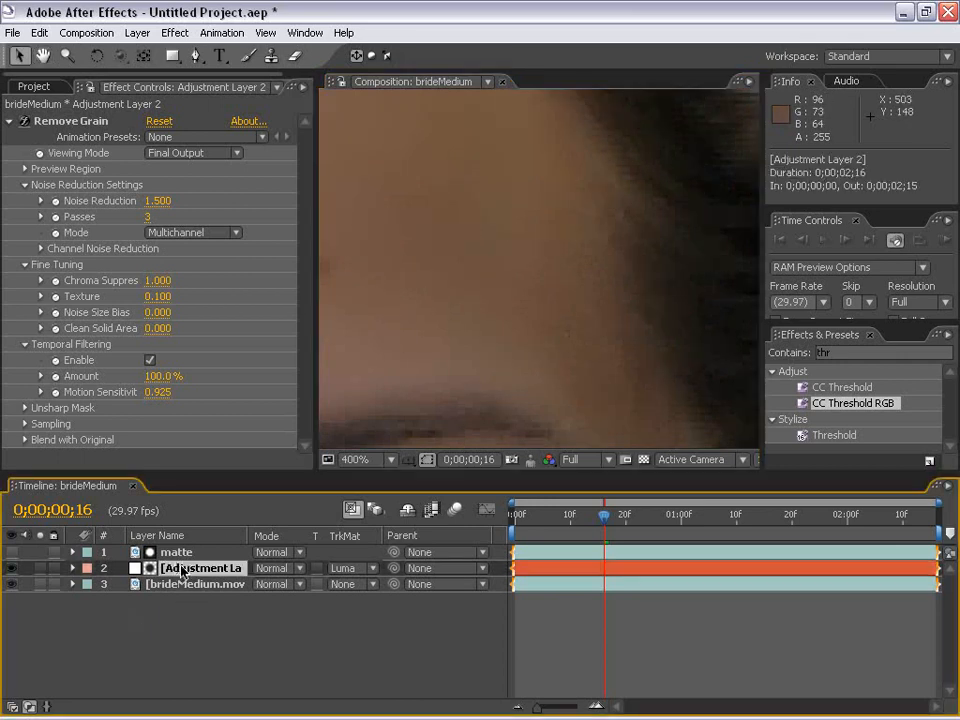
{"action": "left_click", "coordinate": [175, 33]}
{"action": "mouse_move", "coordinate": [225, 300]}
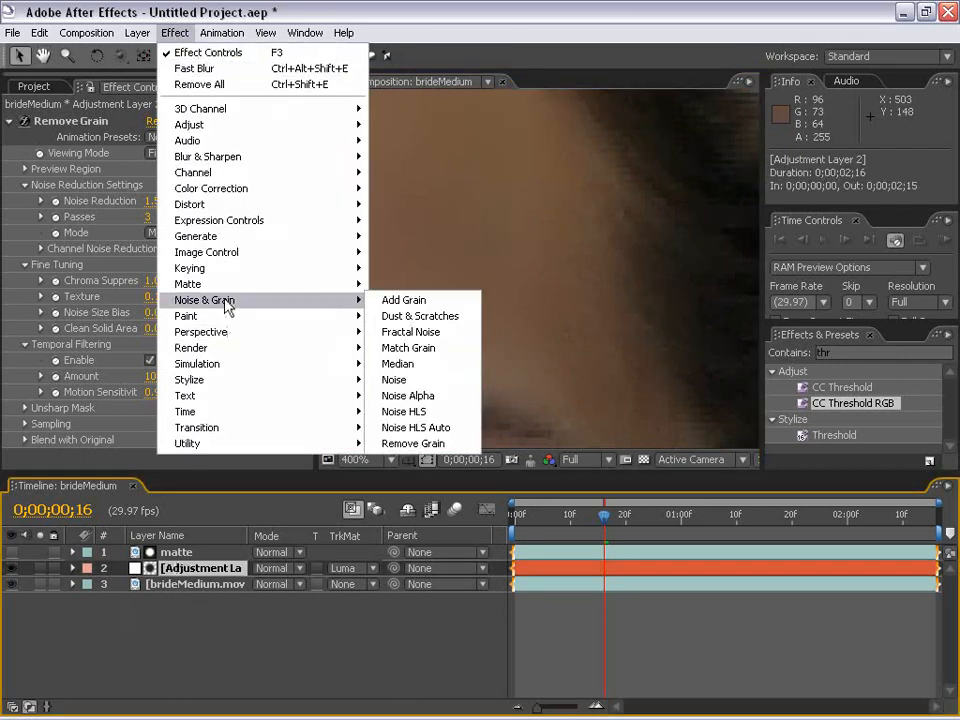
{"action": "left_click", "coordinate": [395, 301]}
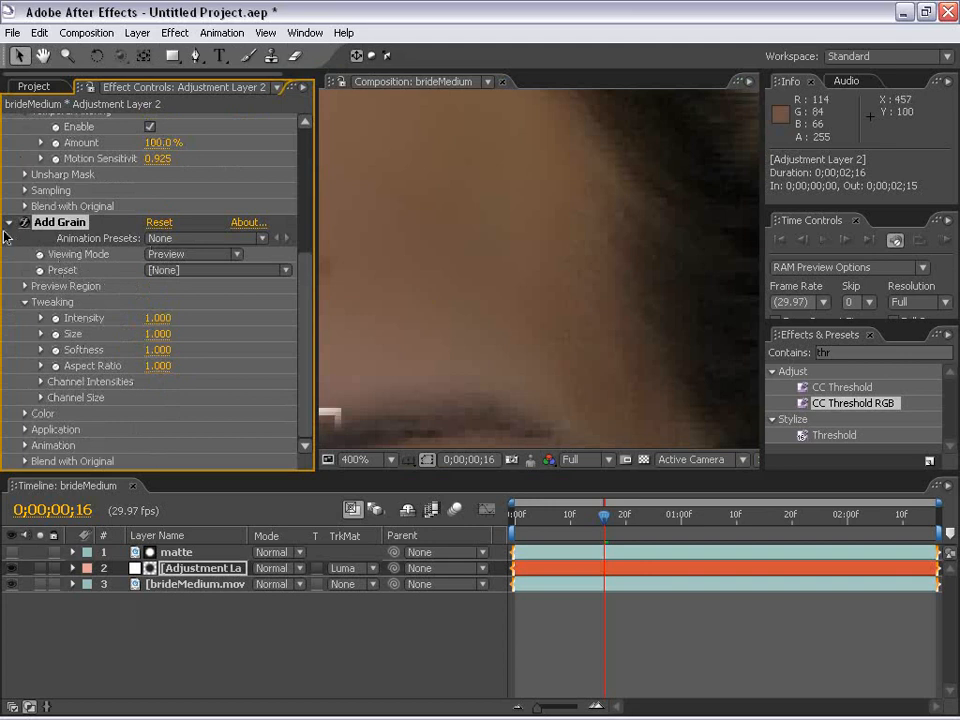
{"action": "left_click", "coordinate": [190, 272]}
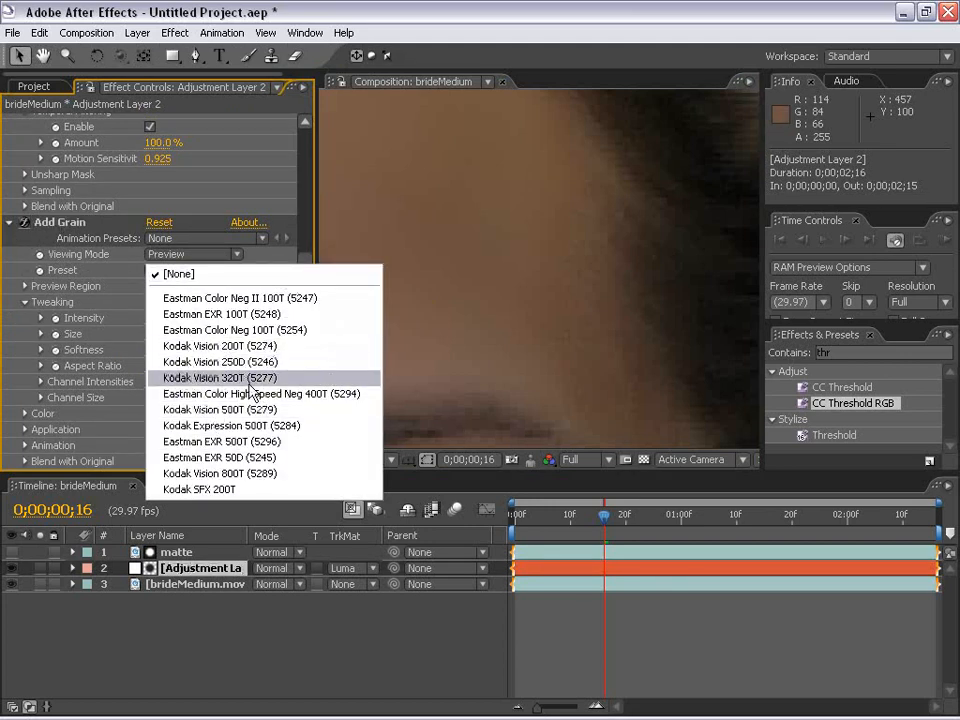
{"action": "left_click", "coordinate": [205, 363]}
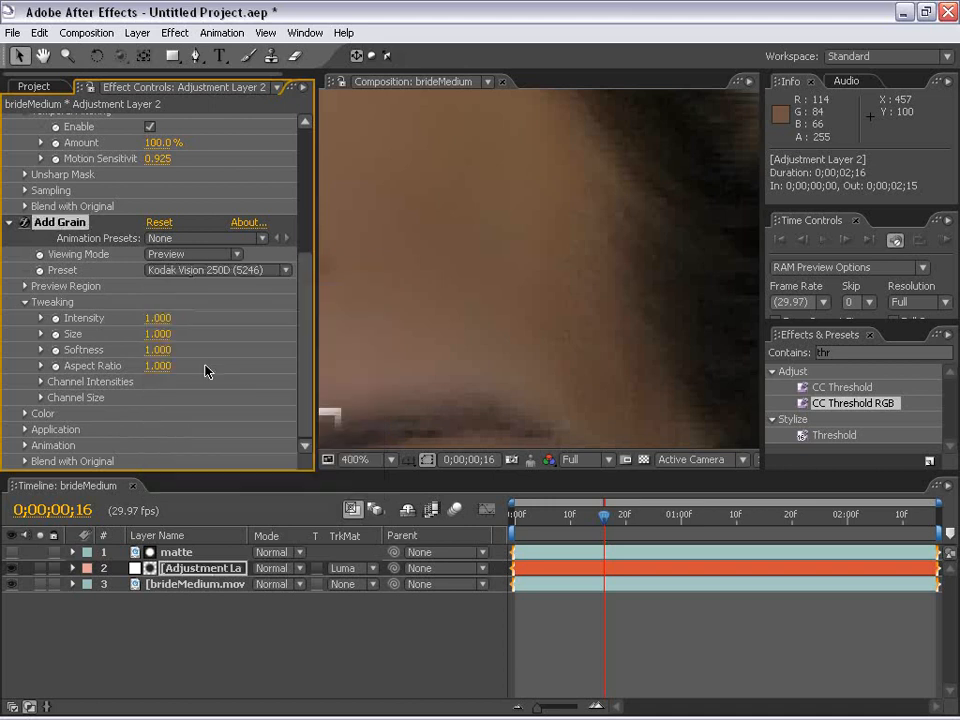
{"action": "left_click", "coordinate": [154, 260]}
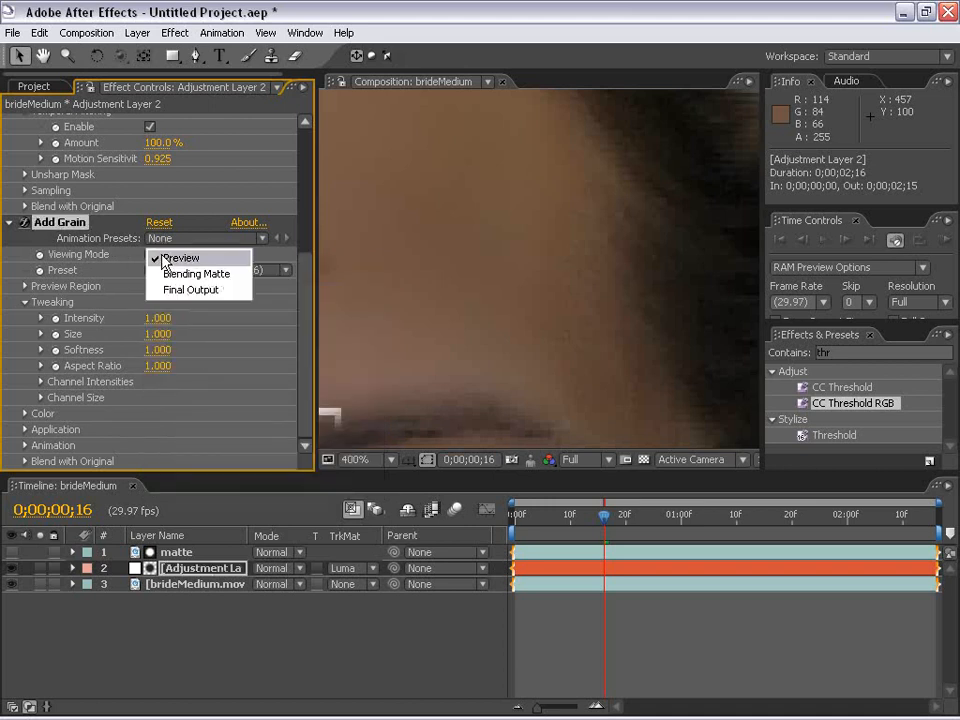
{"action": "left_click", "coordinate": [196, 292]}
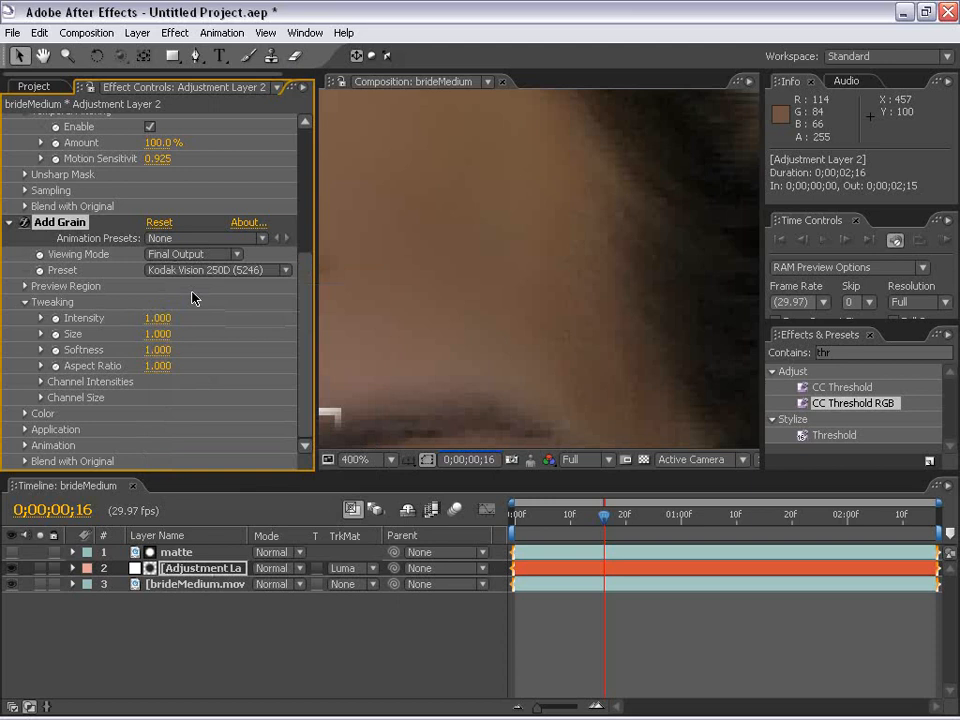
- Examine the added grain on the forehead and around the eye at different magnifications
{"action": "key", "text": "comma"}
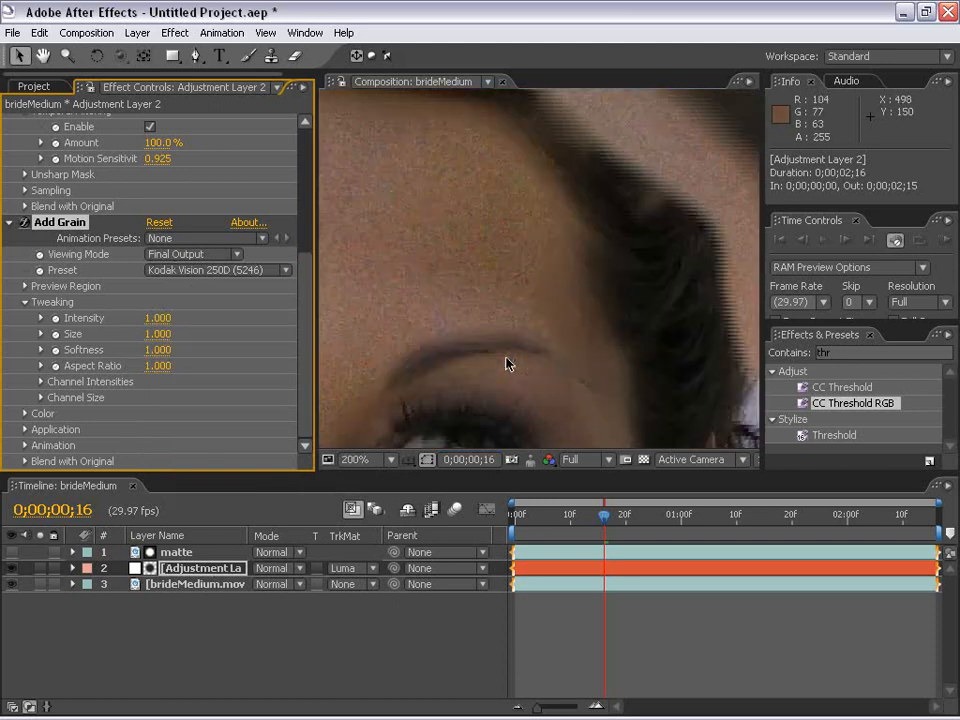
{"action": "scroll", "coordinate": [503, 362], "scroll_direction": "down", "scroll_amount": 1}
{"action": "key", "text": "space"}
{"action": "left_click_drag", "start_coordinate": [486, 412], "coordinate": [476, 332]}
{"action": "scroll", "coordinate": [486, 326], "scroll_direction": "up", "scroll_amount": 1}
{"action": "left_click_drag", "start_coordinate": [554, 238], "coordinate": [512, 400]}
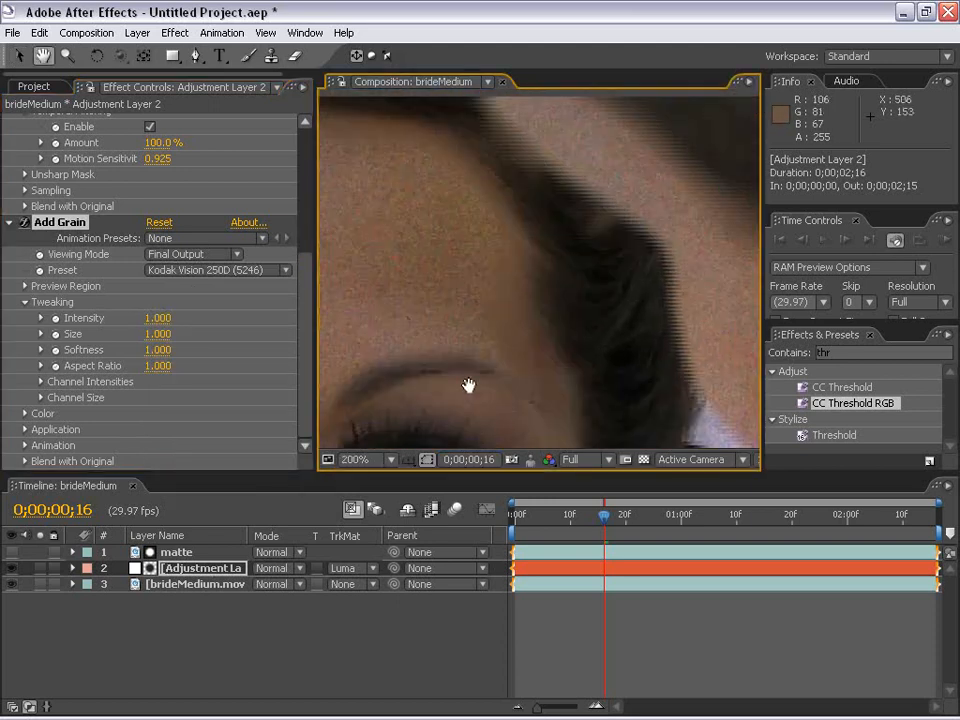
{"action": "scroll", "coordinate": [510, 338], "scroll_direction": "up", "scroll_amount": 1}
{"action": "mouse_move", "coordinate": [510, 320]}
{"action": "left_mouse_down"}
{"action": "mouse_move", "coordinate": [599, 283]}
{"action": "mouse_move", "coordinate": [511, 305]}
{"action": "left_mouse_up"}
{"action": "scroll", "coordinate": [520, 298], "scroll_direction": "down", "scroll_amount": 2}
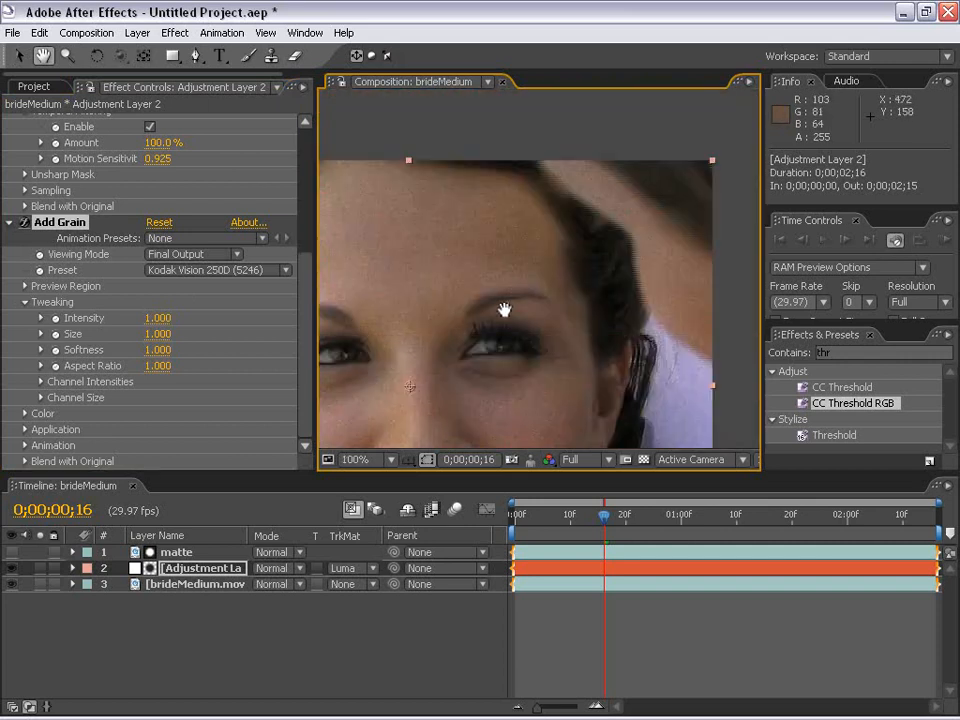
{"action": "left_click_drag", "start_coordinate": [487, 407], "coordinate": [533, 293]}
{"action": "scroll", "coordinate": [533, 293], "scroll_direction": "down", "scroll_amount": 1}
{"action": "left_click_drag", "start_coordinate": [504, 340], "coordinate": [518, 323]}
{"action": "scroll", "coordinate": [518, 323], "scroll_direction": "up", "scroll_amount": 1}
{"action": "left_click_drag", "start_coordinate": [573, 218], "coordinate": [499, 319]}
{"action": "left_click_drag", "start_coordinate": [540, 267], "coordinate": [527, 318]}
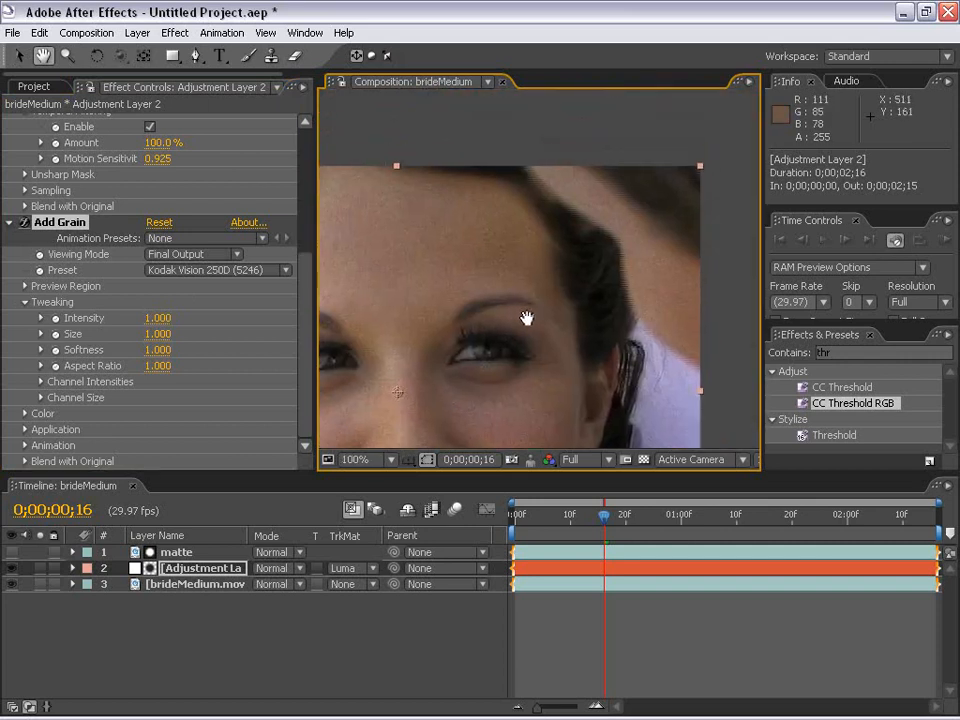
- Set Add Grain's Intensity to 0.250 while viewing the forehead at 400%
{"action": "scroll", "coordinate": [527, 318], "scroll_direction": "up", "scroll_amount": 1}
{"action": "left_click_drag", "start_coordinate": [559, 236], "coordinate": [526, 215]}
{"action": "scroll", "coordinate": [559, 274], "scroll_direction": "up", "scroll_amount": 1}
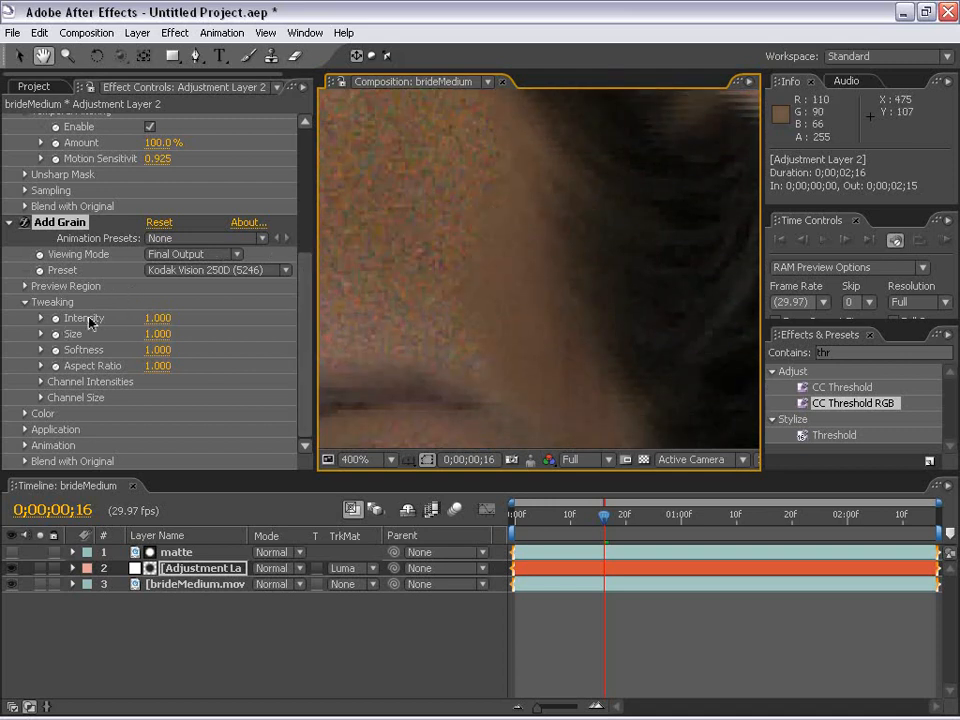
{"action": "left_click", "coordinate": [157, 318]}
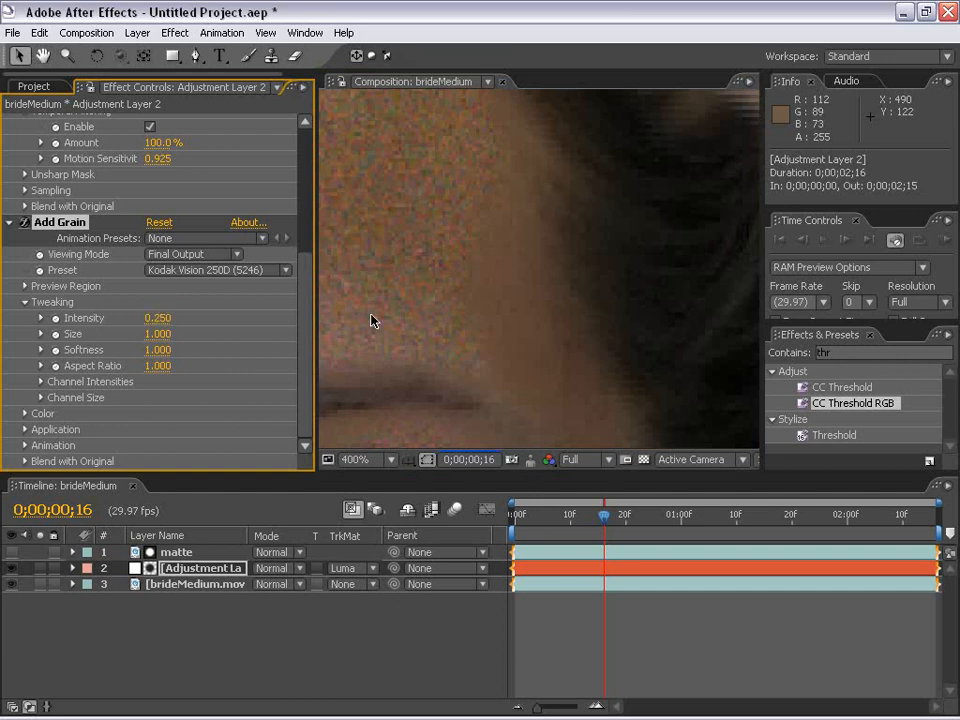
- Set the Add Grain color Saturation to 0.250
{"action": "left_click", "coordinate": [24, 414]}
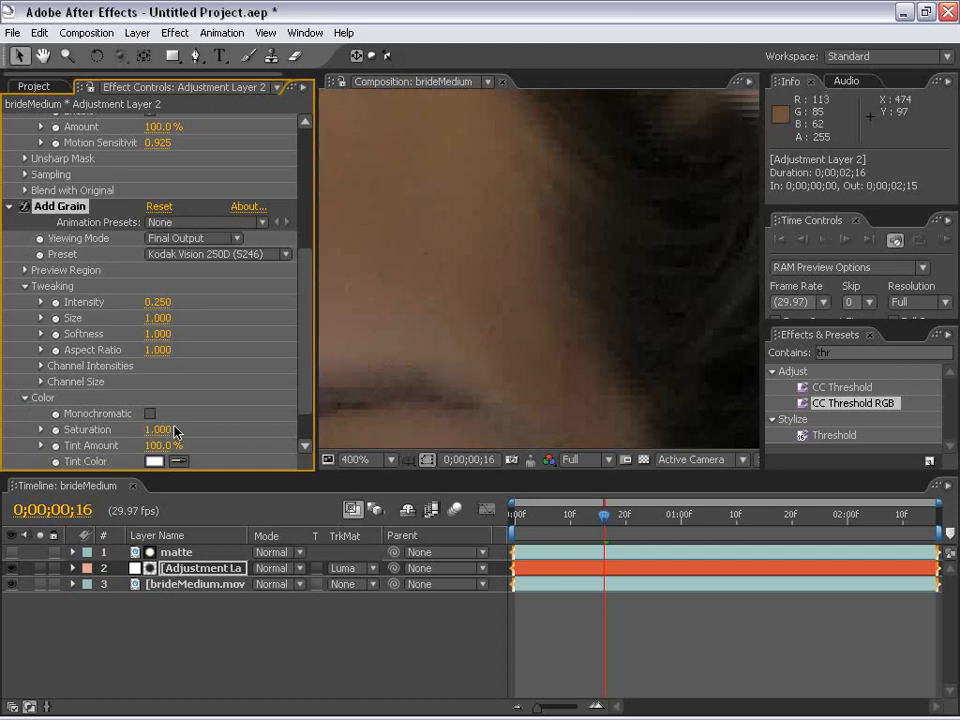
{"action": "scroll", "coordinate": [290, 350], "scroll_direction": "down", "scroll_amount": 2}
{"action": "left_click", "coordinate": [157, 381]}
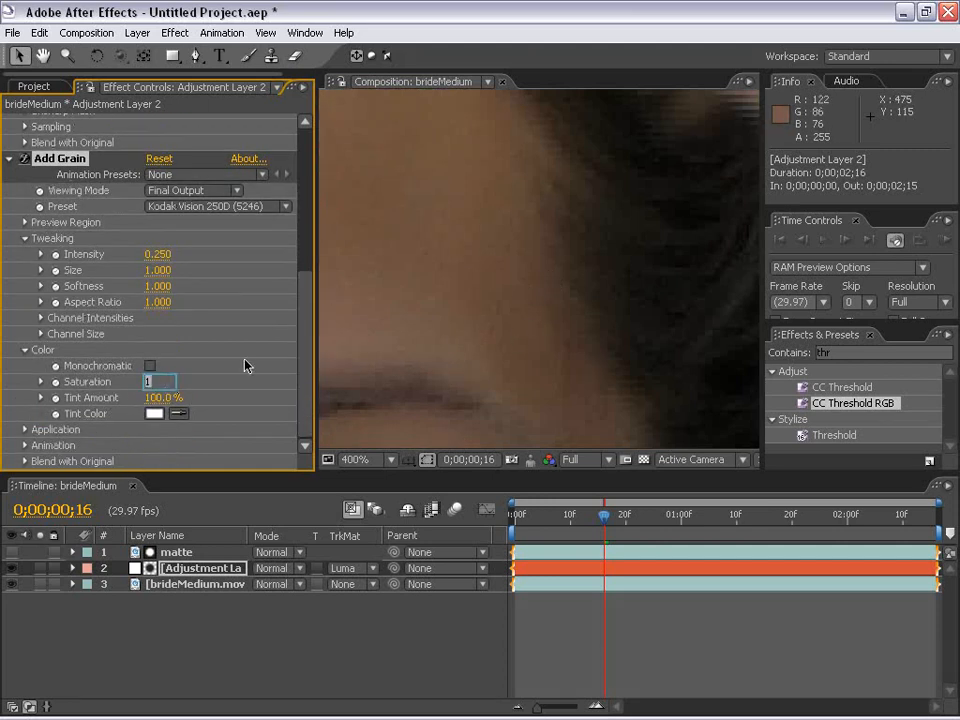
{"action": "type", "text": "25"}
{"action": "key", "text": "Return"}
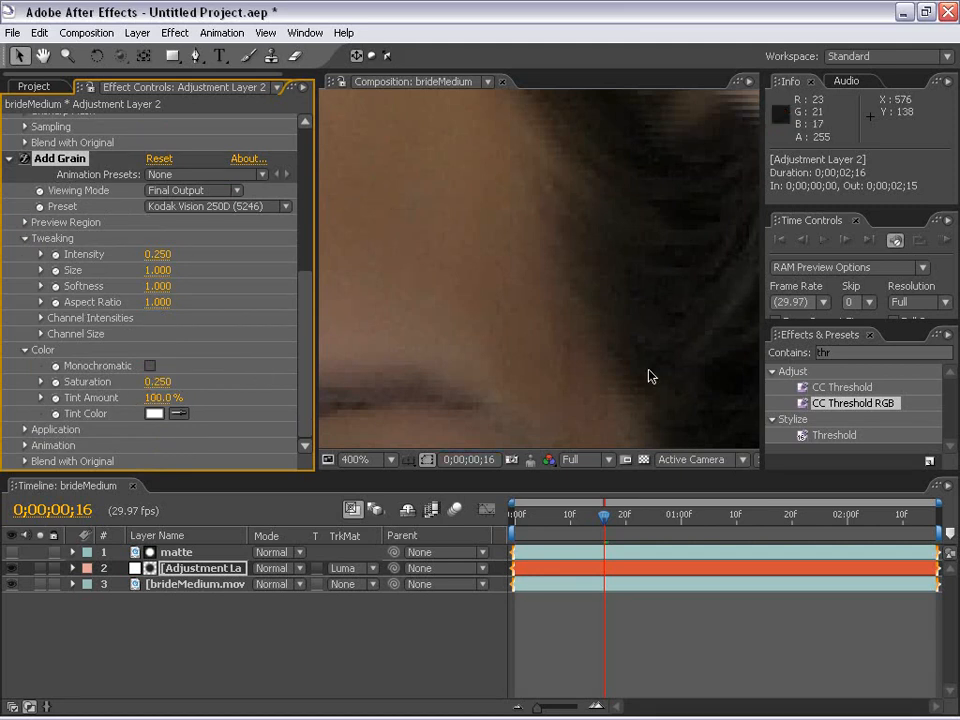
- Set Add Grain's Tweaking values to Aspect Ratio 0.900, Softness 1.100 and Size 1.200
{"action": "type", "text": ".9"}
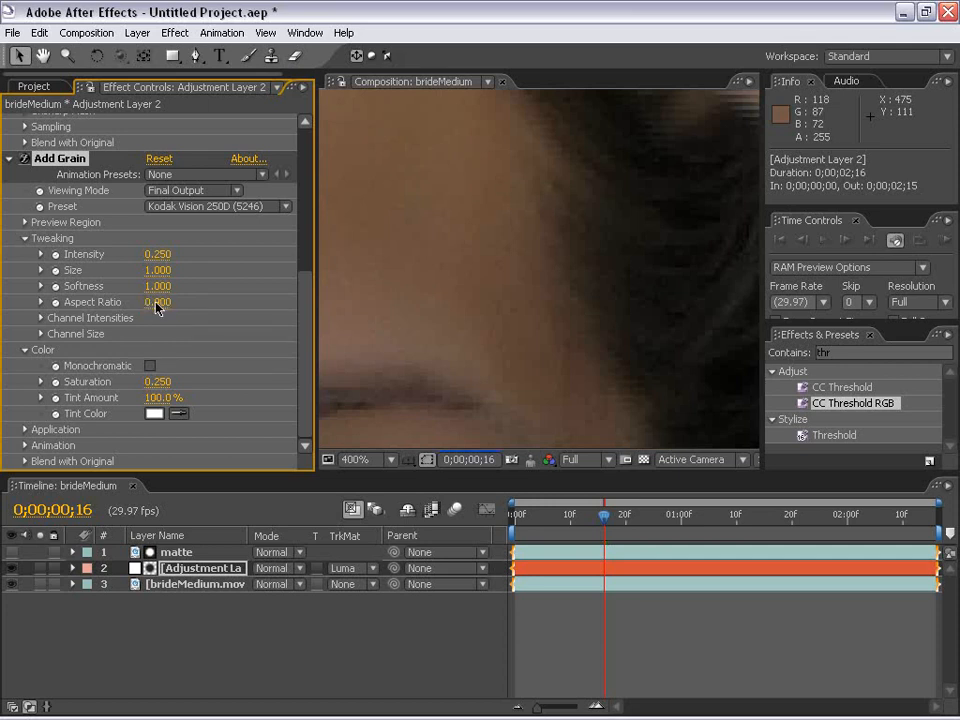
{"action": "left_click", "coordinate": [157, 286]}
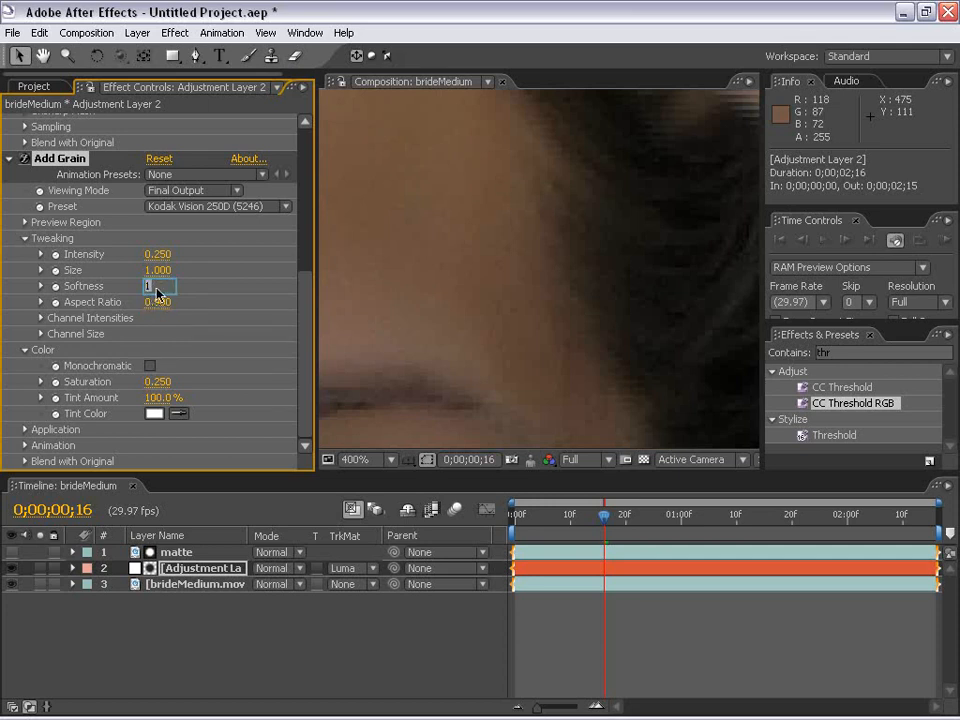
{"action": "type", "text": "1.1"}
{"action": "key", "text": "Return"}
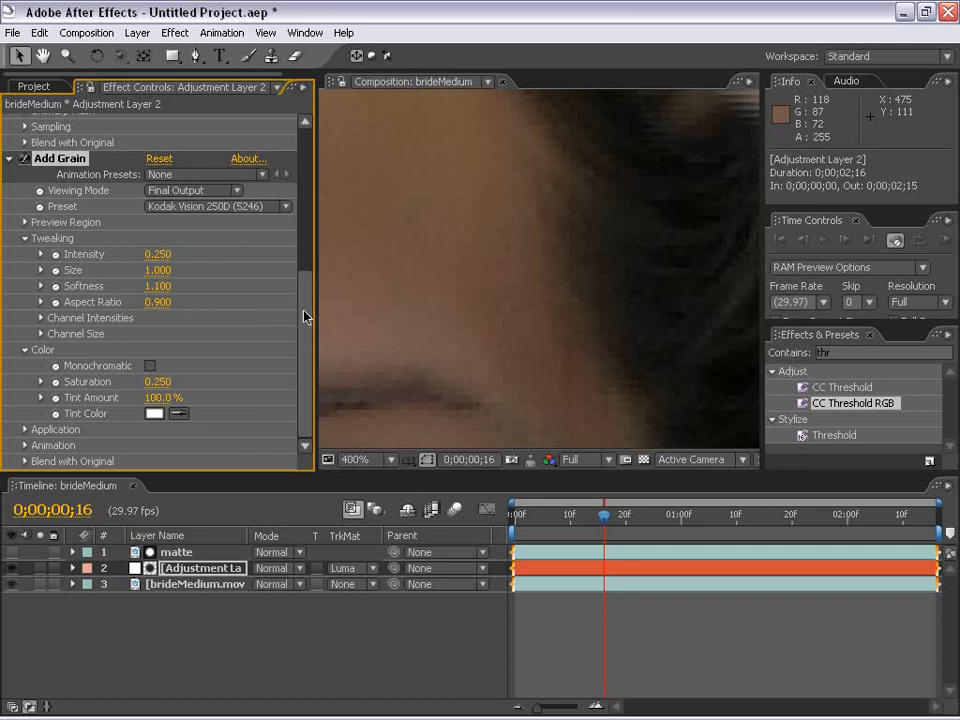
{"action": "left_click", "coordinate": [155, 271]}
{"action": "type", "text": "1.2"}
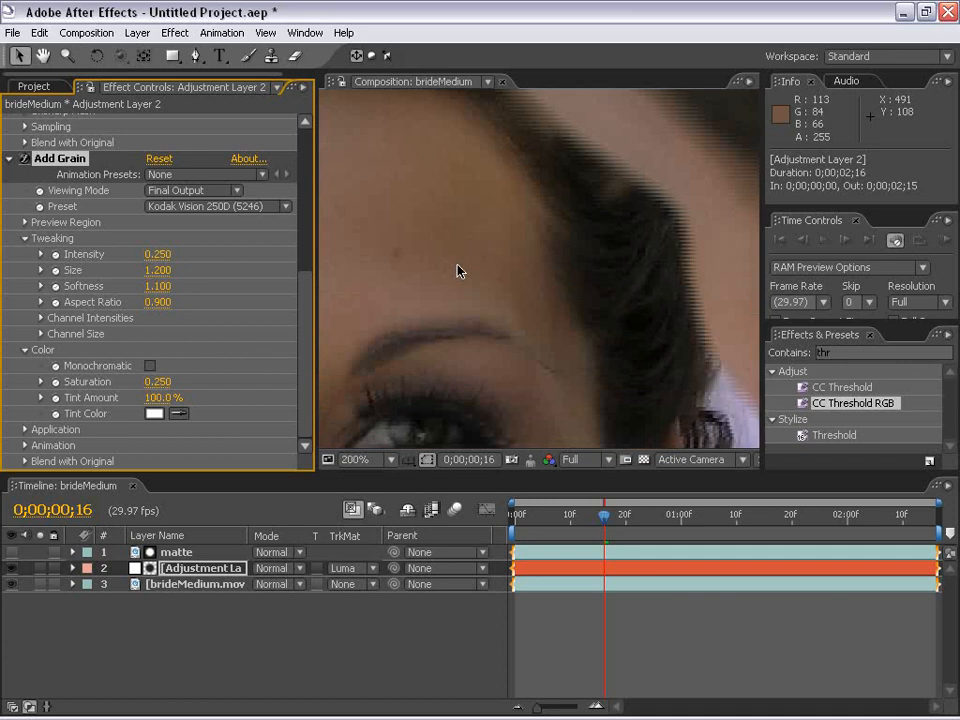
- Inspect the grain between the forehead and hairline at 400%, and set Add Grain's Intensity to 0.200
{"action": "key", "text": "space"}
{"action": "left_click_drag", "start_coordinate": [405, 278], "coordinate": [729, 334]}
{"action": "left_click_drag", "start_coordinate": [530, 266], "coordinate": [260, 246]}
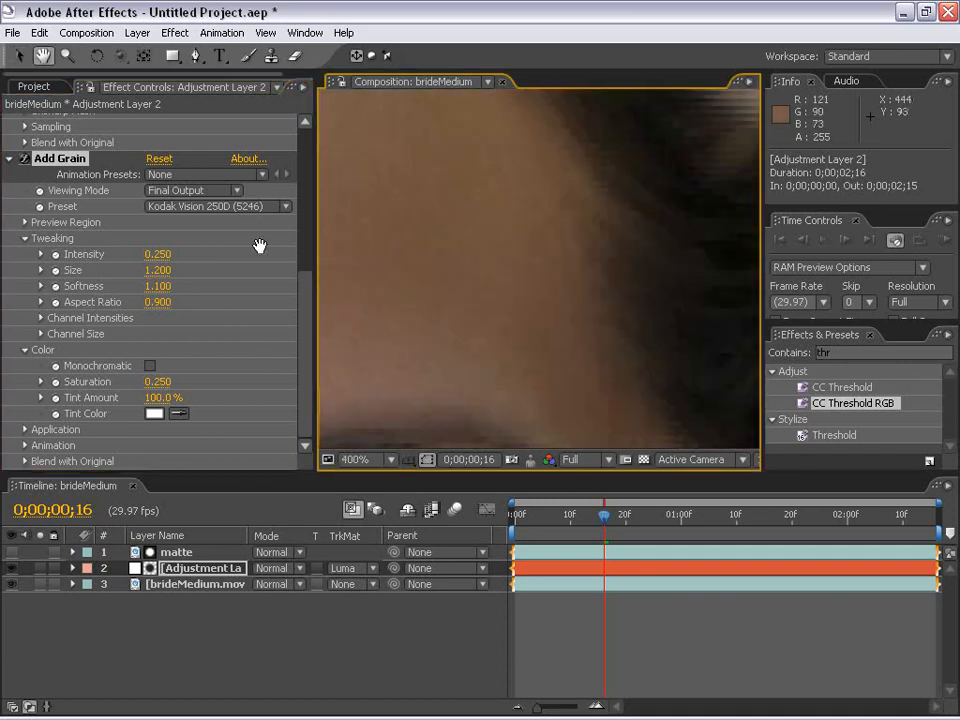
{"action": "left_click_drag", "start_coordinate": [629, 253], "coordinate": [459, 283]}
{"action": "left_click", "coordinate": [157, 254]}
{"action": "type", "text": ".2"}
{"action": "key", "text": "Return"}
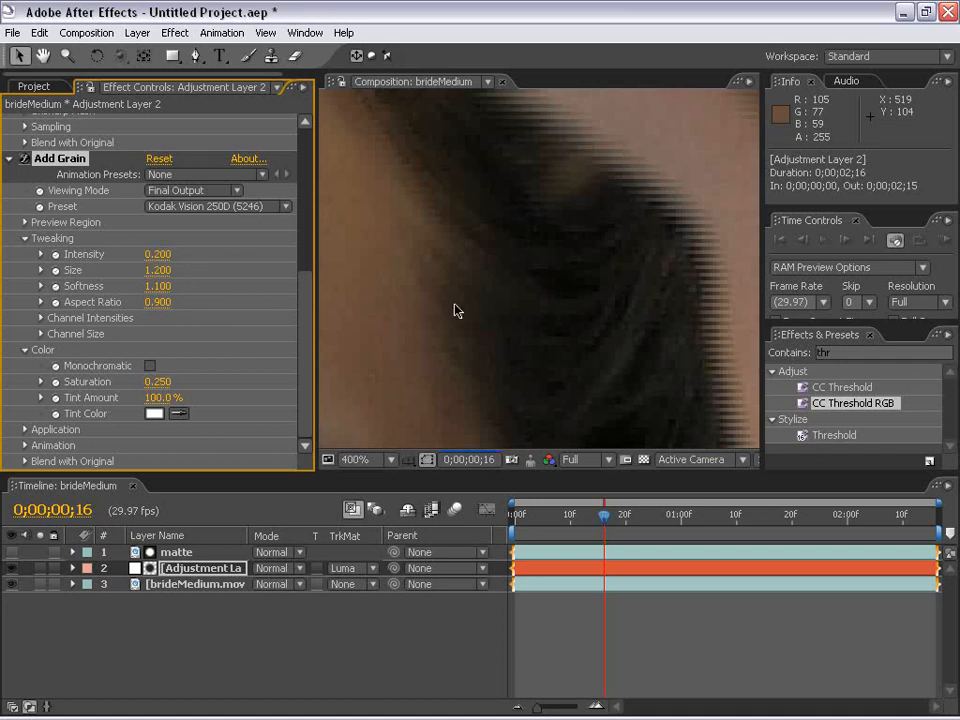
- Examine the grain on the nose, cheeks and around the mouth at magnifications from 100% to 400%
{"action": "scroll", "coordinate": [456, 311], "scroll_direction": "down", "scroll_amount": 3}
{"action": "scroll", "coordinate": [456, 323], "scroll_direction": "up", "scroll_amount": 3}
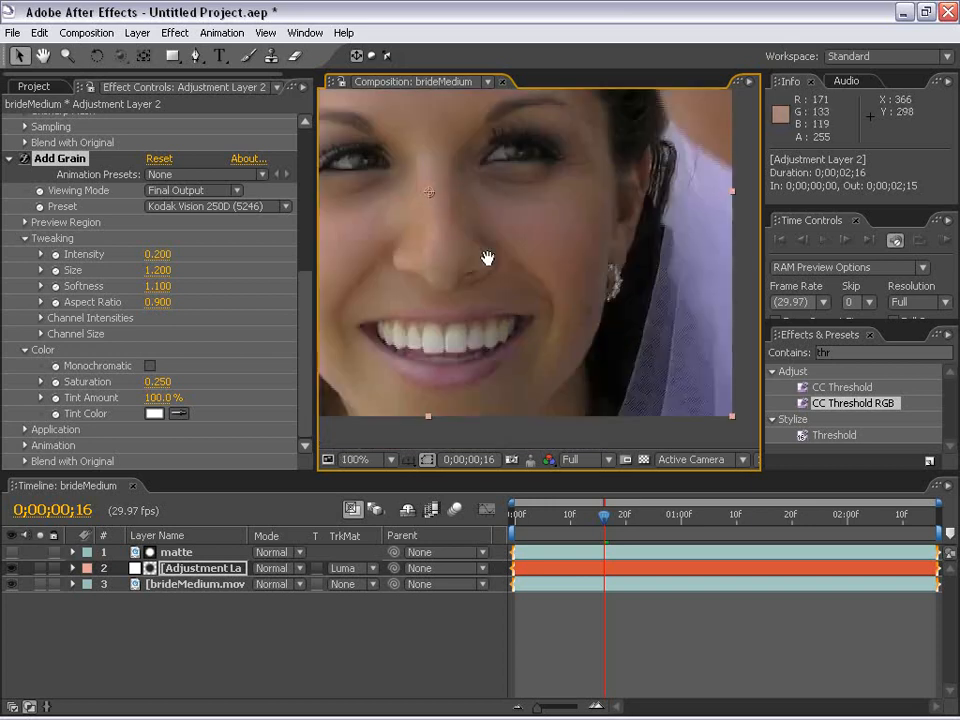
{"action": "left_click_drag", "start_coordinate": [440, 311], "coordinate": [578, 379]}
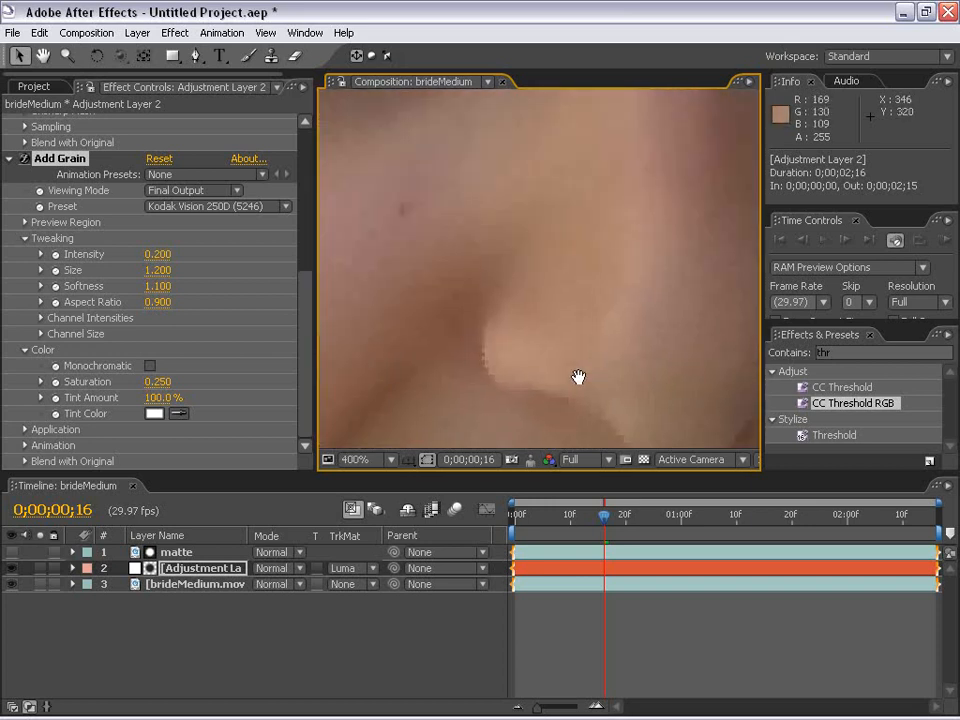
{"action": "scroll", "coordinate": [495, 349], "scroll_direction": "down", "scroll_amount": 1}
{"action": "left_click_drag", "start_coordinate": [405, 332], "coordinate": [570, 280]}
{"action": "scroll", "coordinate": [516, 348], "scroll_direction": "up", "scroll_amount": 1}
{"action": "left_click_drag", "start_coordinate": [516, 348], "coordinate": [505, 369]}
{"action": "scroll", "coordinate": [501, 375], "scroll_direction": "down", "scroll_amount": 1}
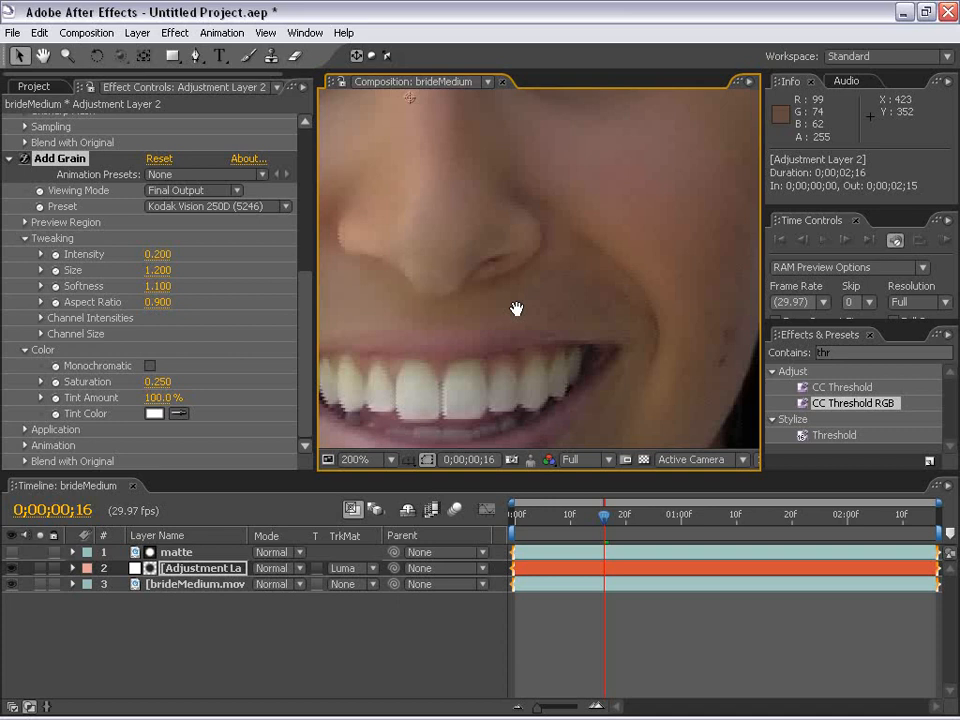
{"action": "scroll", "coordinate": [514, 309], "scroll_direction": "down", "scroll_amount": 1}
{"action": "left_click_drag", "start_coordinate": [511, 197], "coordinate": [535, 270]}
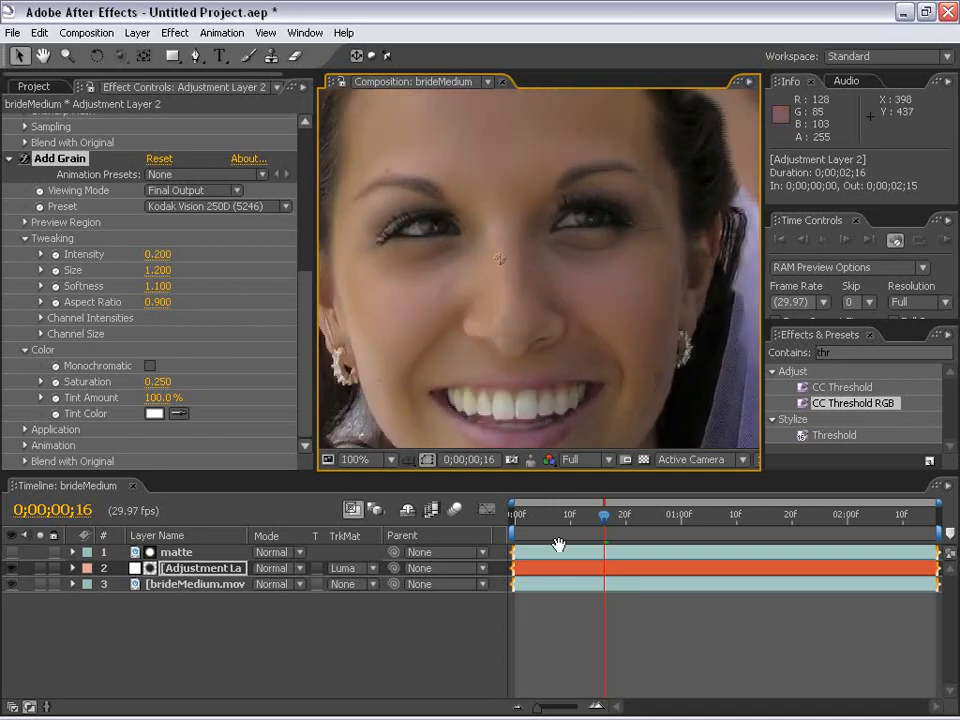
- Take a snapshot of the treated face, hide the adjustment layer, and show the snapshot against the original footage
{"action": "left_click", "coordinate": [130, 618]}
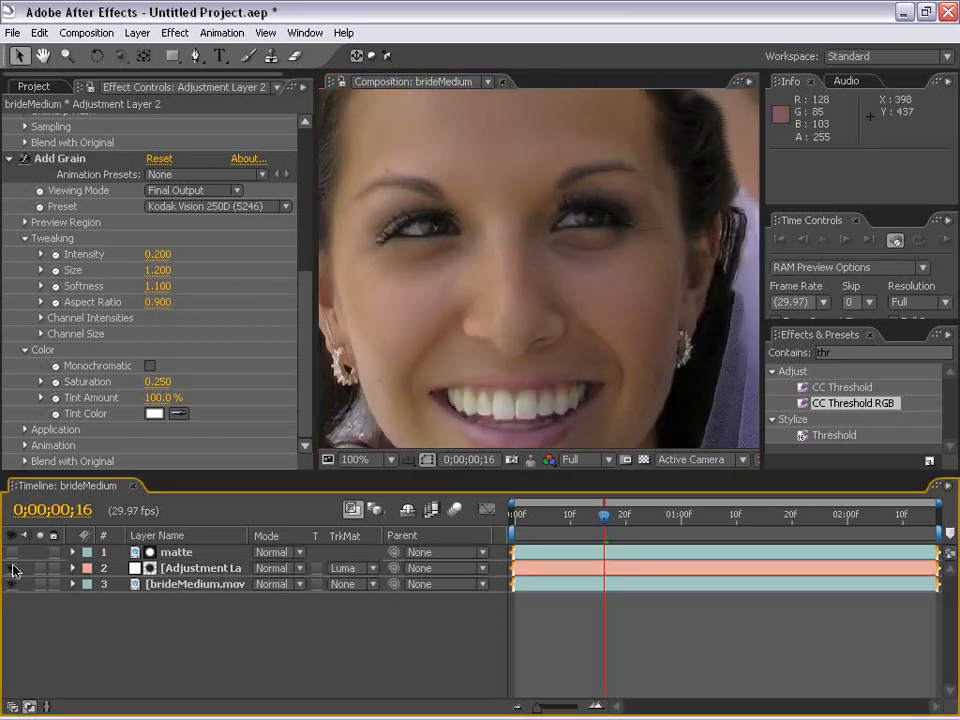
{"action": "left_click", "coordinate": [517, 467]}
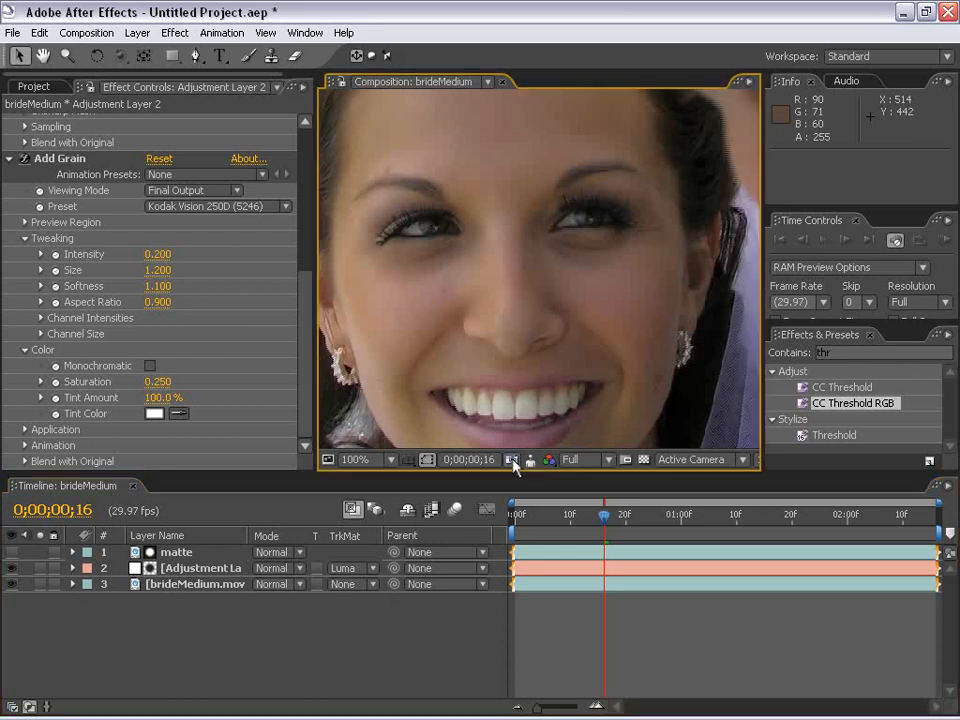
{"action": "left_click", "coordinate": [12, 568]}
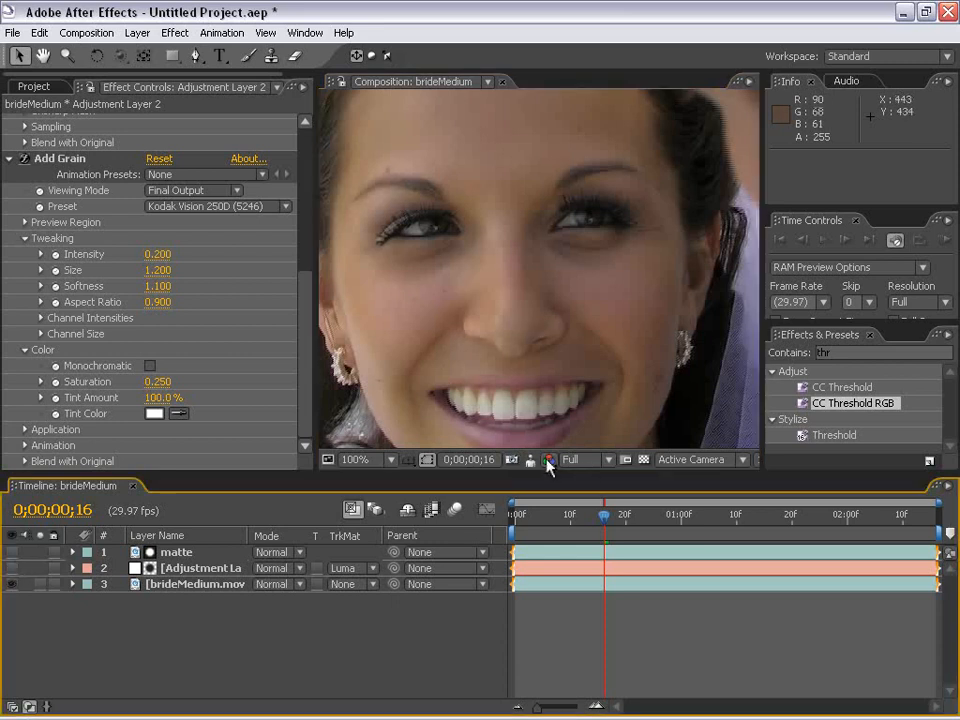
{"action": "left_click", "coordinate": [533, 462]}
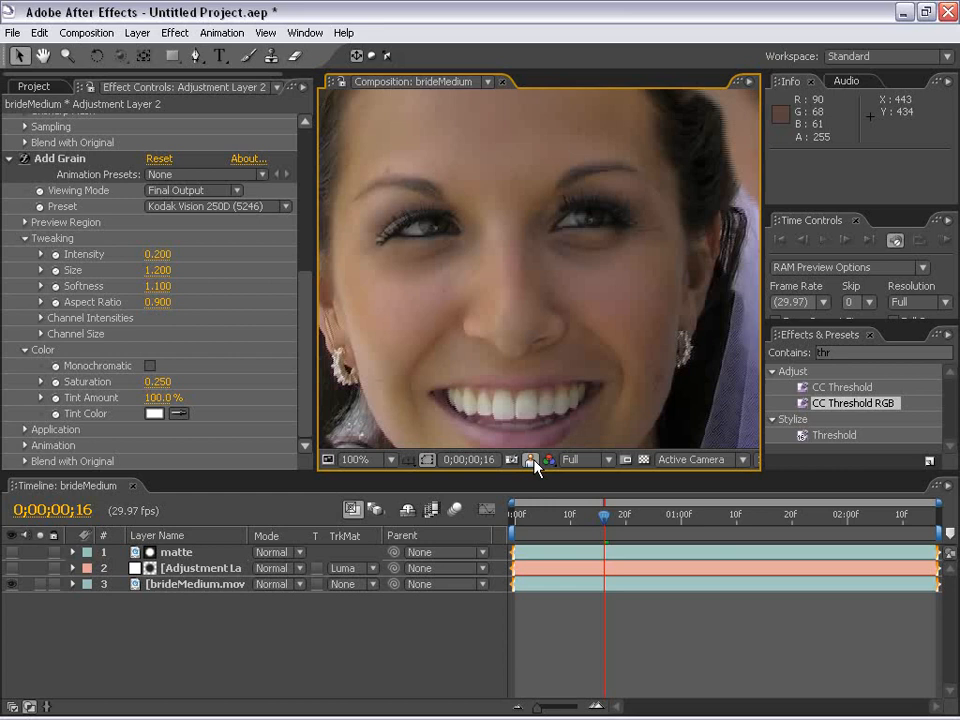
- Compare the original footage with the snapshot on the forehead, mouth, eyes and cheek at 100% and 200%
{"action": "key", "text": "period"}
{"action": "left_click_drag", "start_coordinate": [519, 105], "coordinate": [579, 364]}
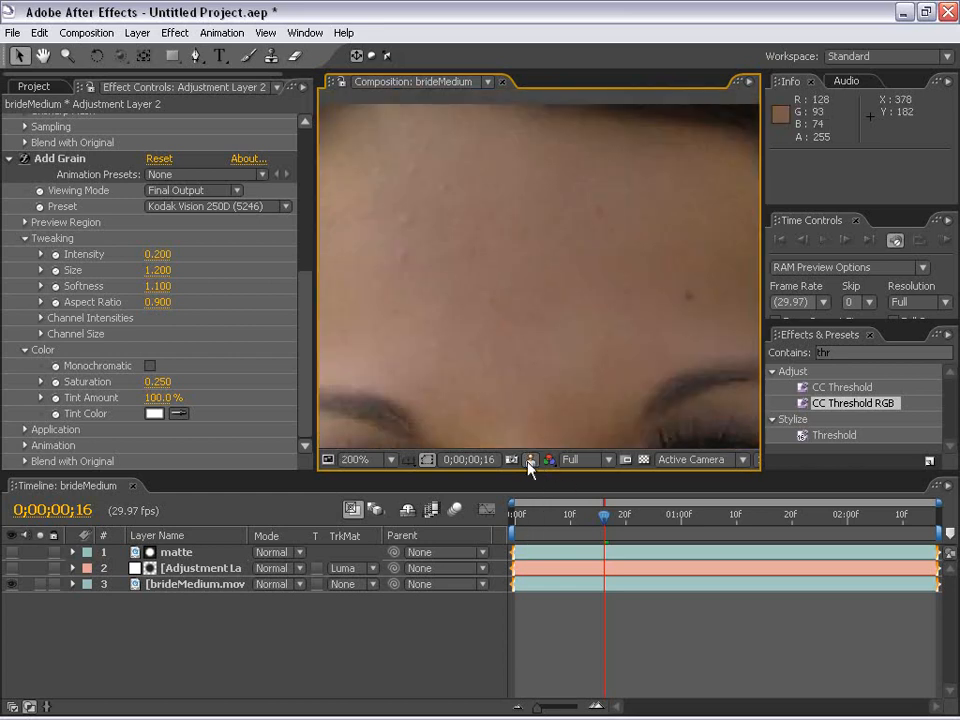
{"action": "key", "text": "comma"}
{"action": "left_click_drag", "start_coordinate": [579, 347], "coordinate": [589, 289]}
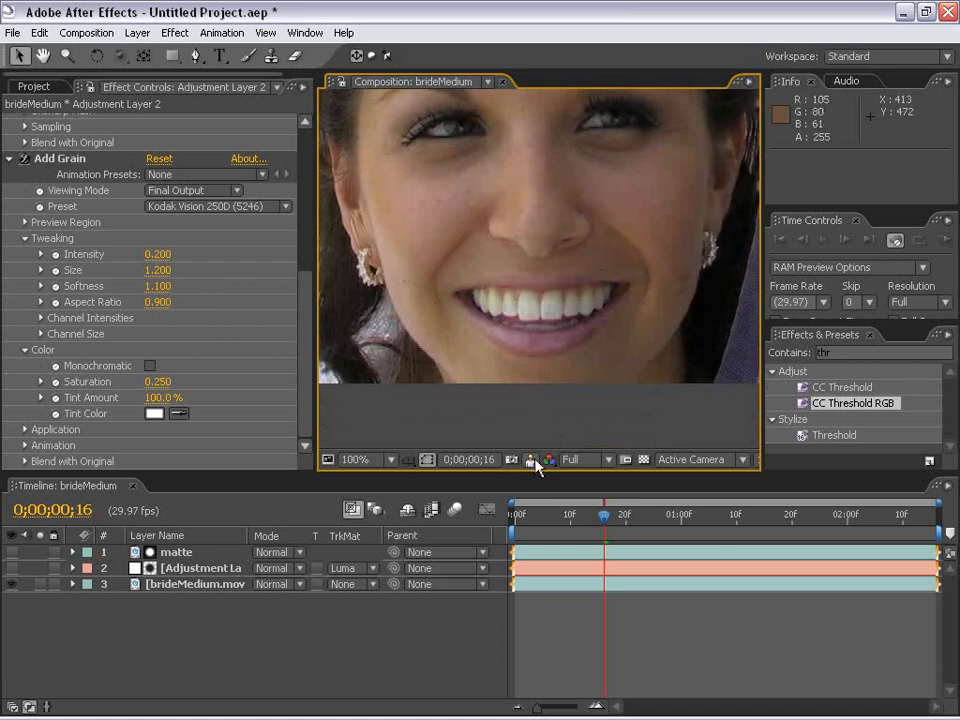
{"action": "key", "text": "period"}
{"action": "left_click_drag", "start_coordinate": [568, 354], "coordinate": [566, 258]}
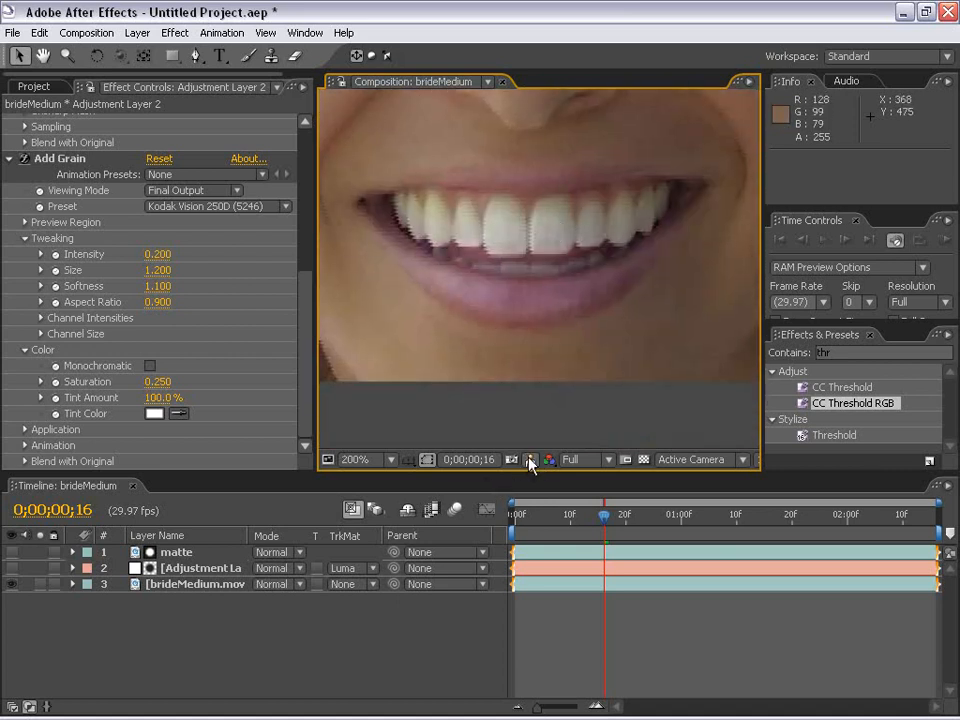
{"action": "mouse_move", "coordinate": [616, 128]}
{"action": "left_mouse_down"}
{"action": "mouse_move", "coordinate": [504, 332]}
{"action": "mouse_move", "coordinate": [566, 281]}
{"action": "left_mouse_up"}
{"action": "left_click", "coordinate": [529, 461]}
{"action": "left_click_drag", "start_coordinate": [424, 373], "coordinate": [687, 374]}
{"action": "left_click", "coordinate": [529, 461]}
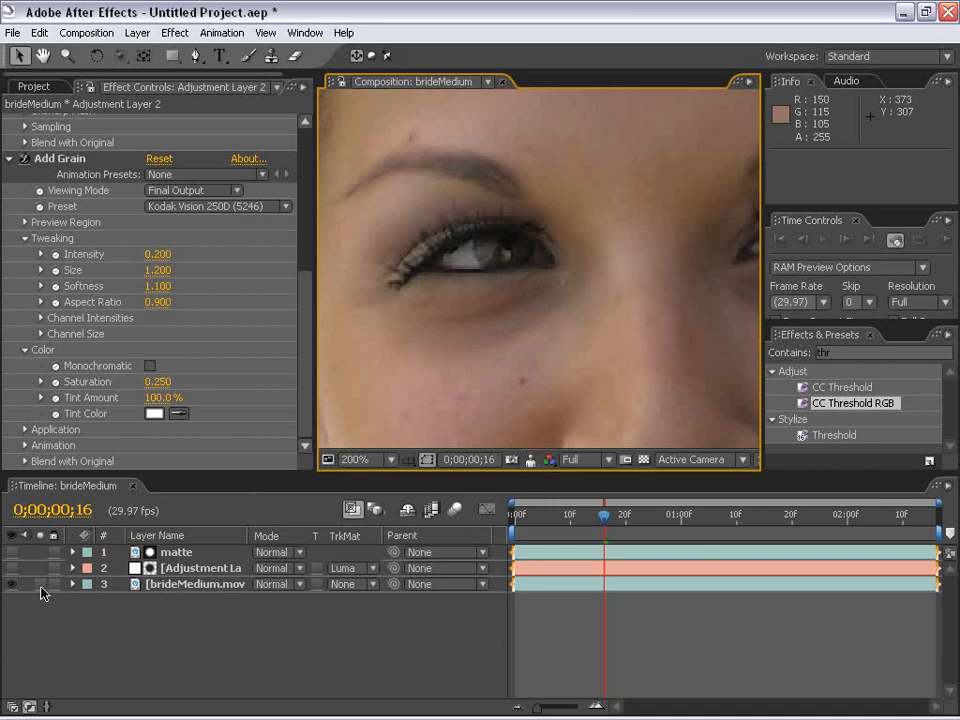
- Make the adjustment layer visible again and review the treated face at 50% and 100%
{"action": "left_click", "coordinate": [12, 568]}
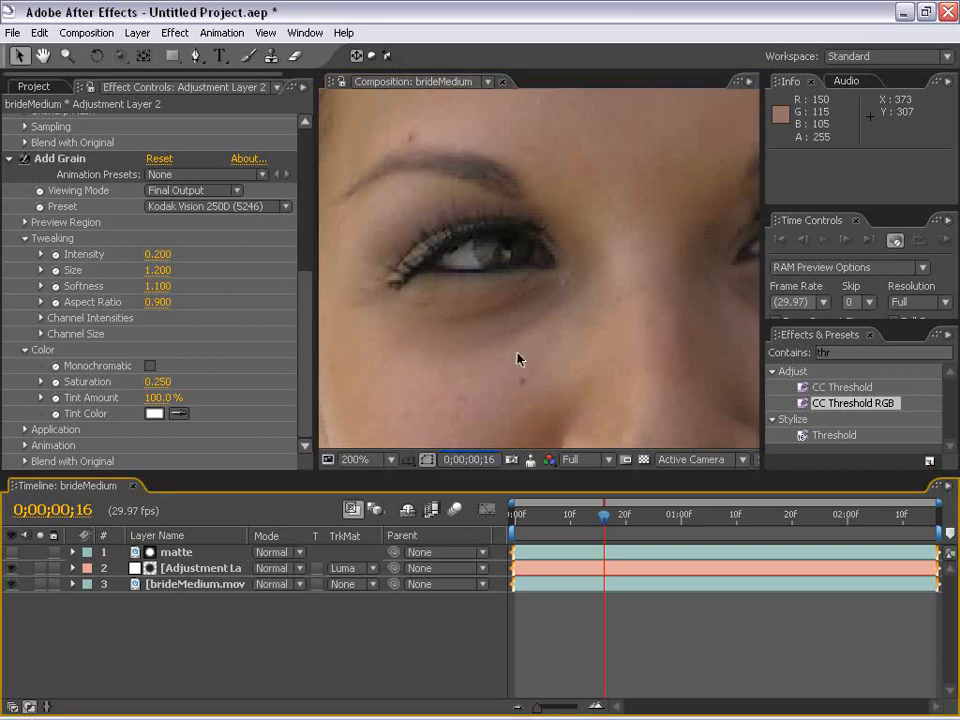
{"action": "key", "text": "comma"}
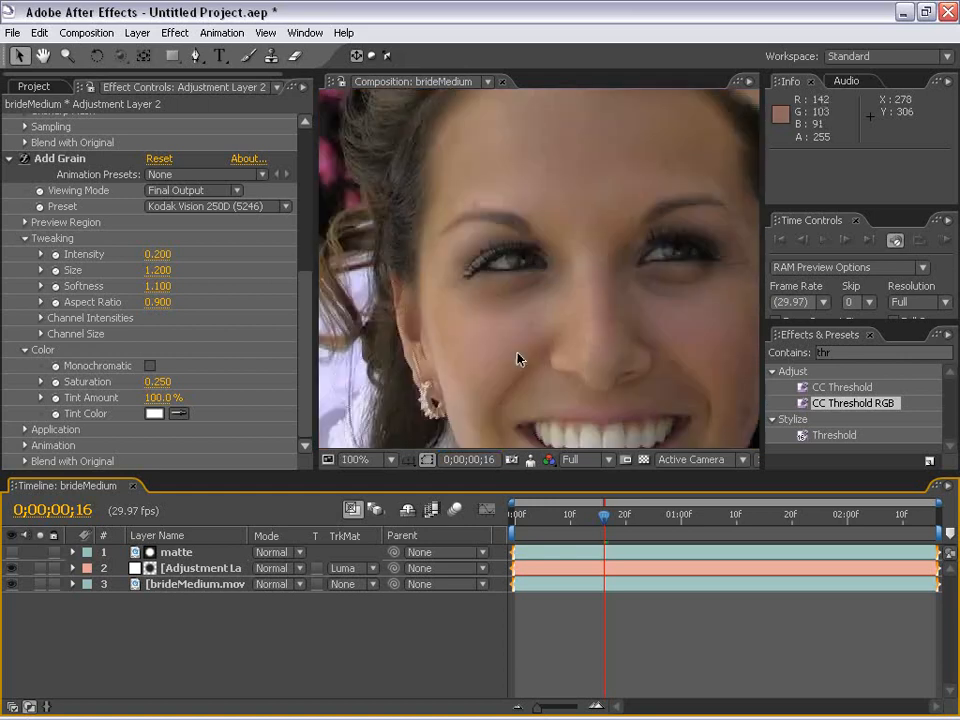
{"action": "key", "text": "comma"}
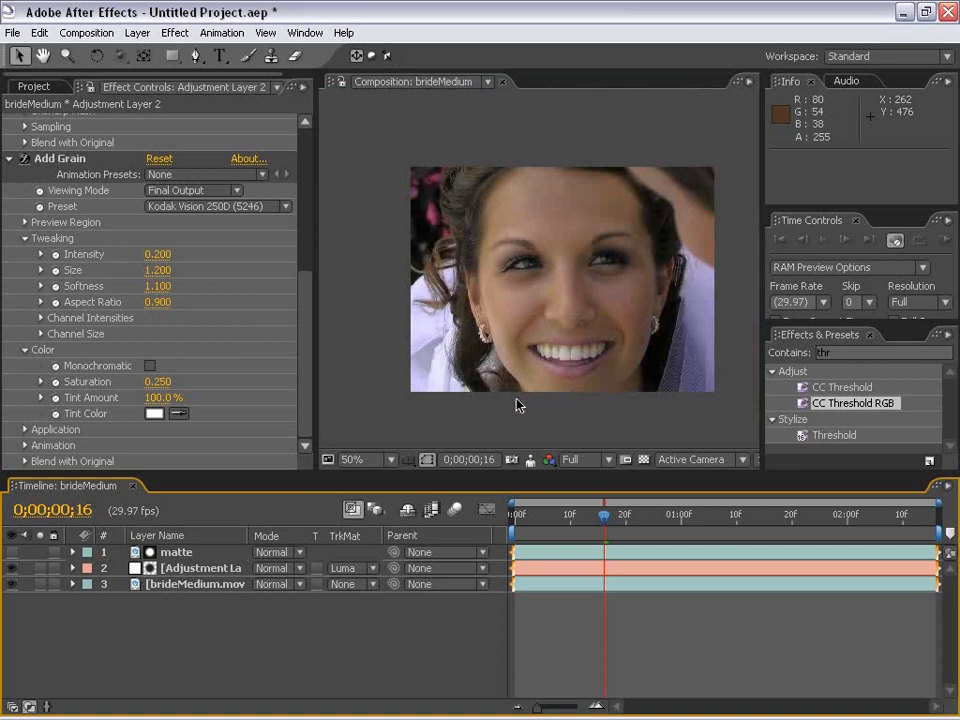
{"action": "key", "text": "space"}
{"action": "left_click_drag", "start_coordinate": [565, 324], "coordinate": [538, 343]}
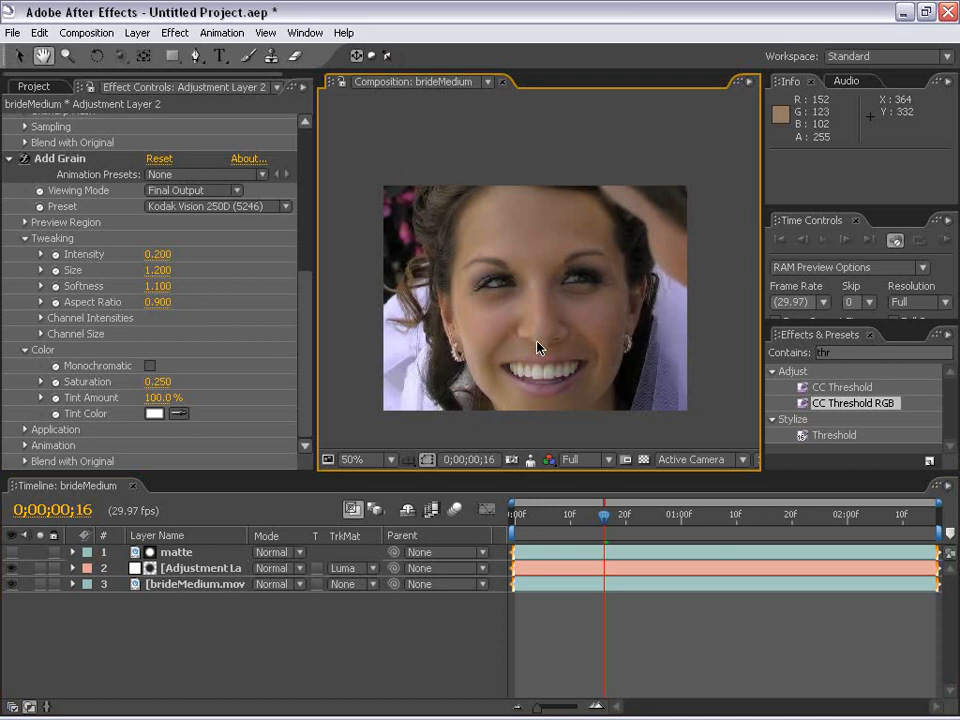
{"action": "scroll", "coordinate": [537, 343], "scroll_direction": "up", "scroll_amount": 1}
{"action": "left_click_drag", "start_coordinate": [546, 381], "coordinate": [545, 303]}
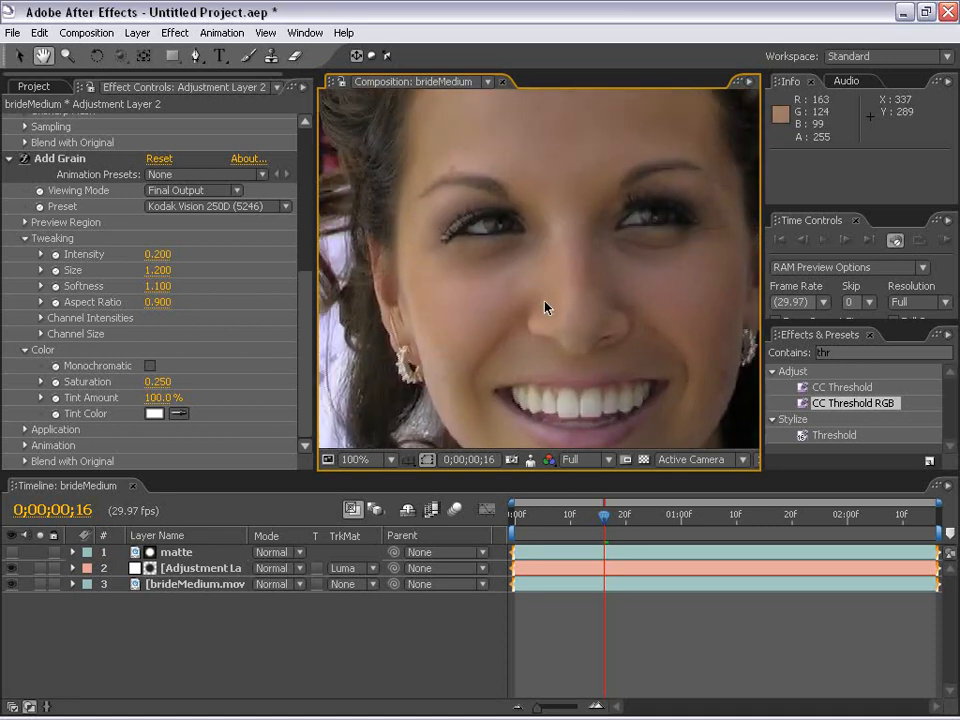